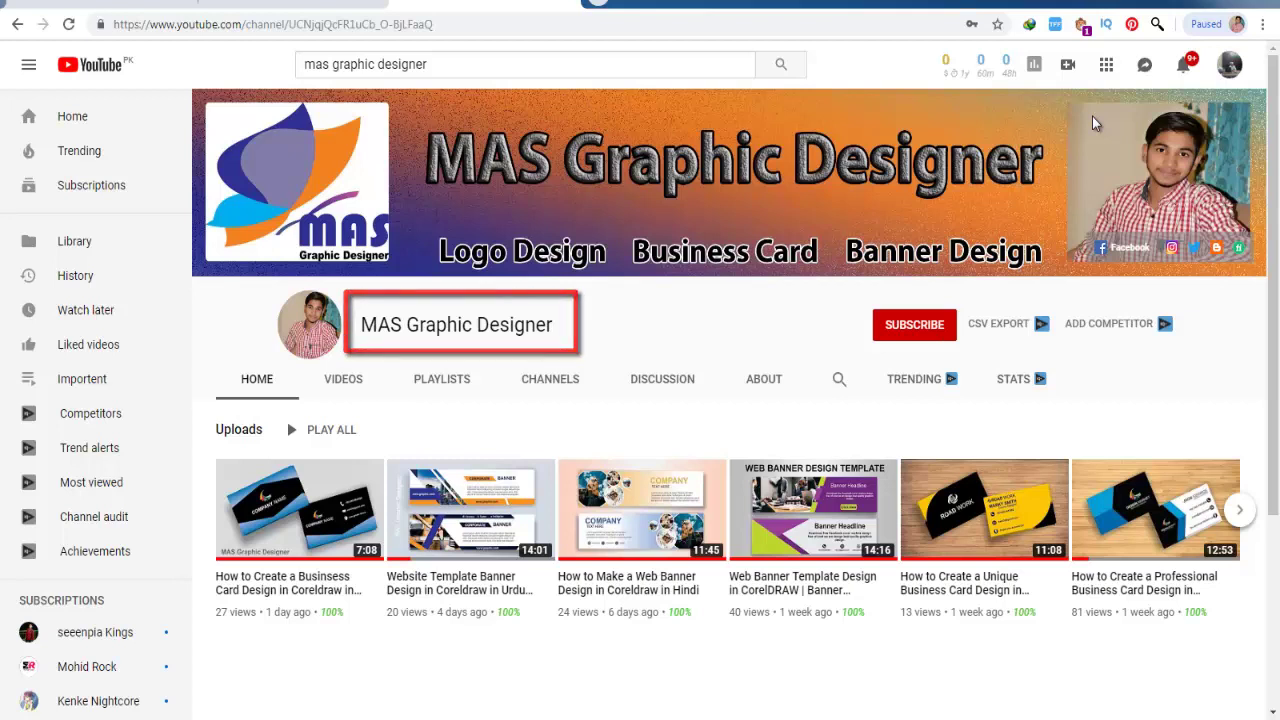
# Subscribe to the MAS Graphic Designer channel and turn on notifications for all new videos.
pyautogui.click(912, 326)
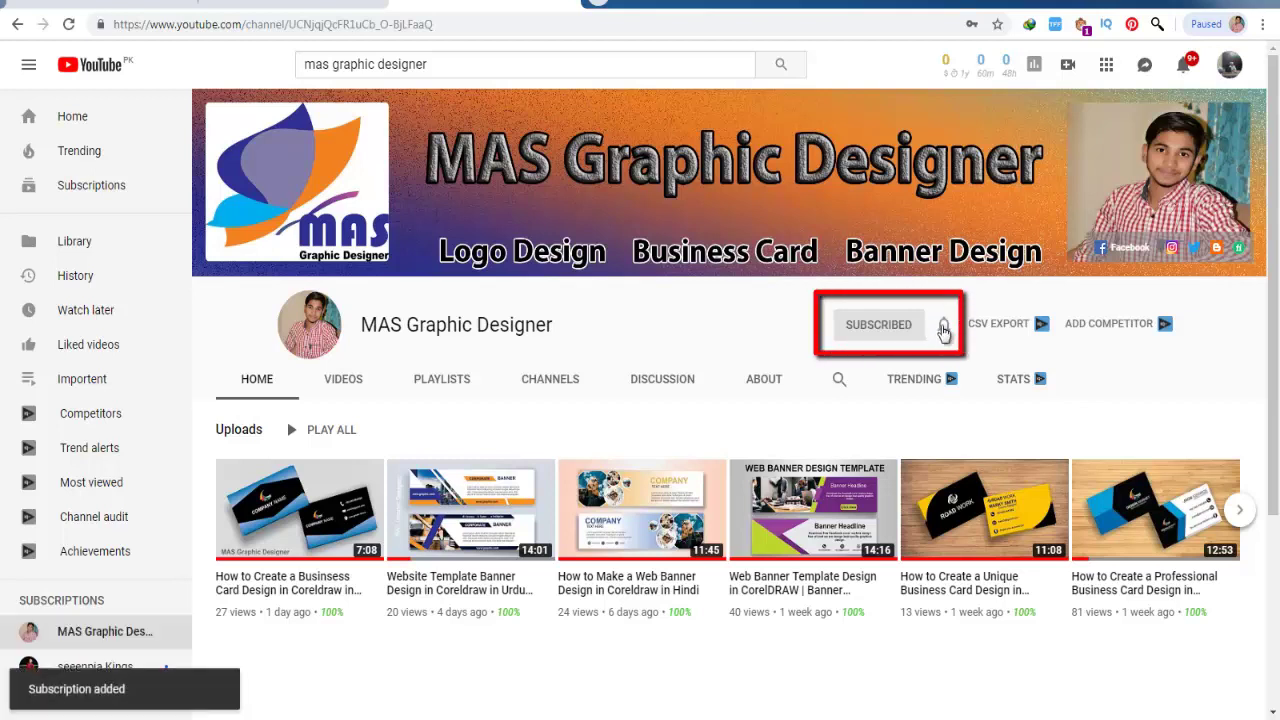
pyautogui.click(944, 328)
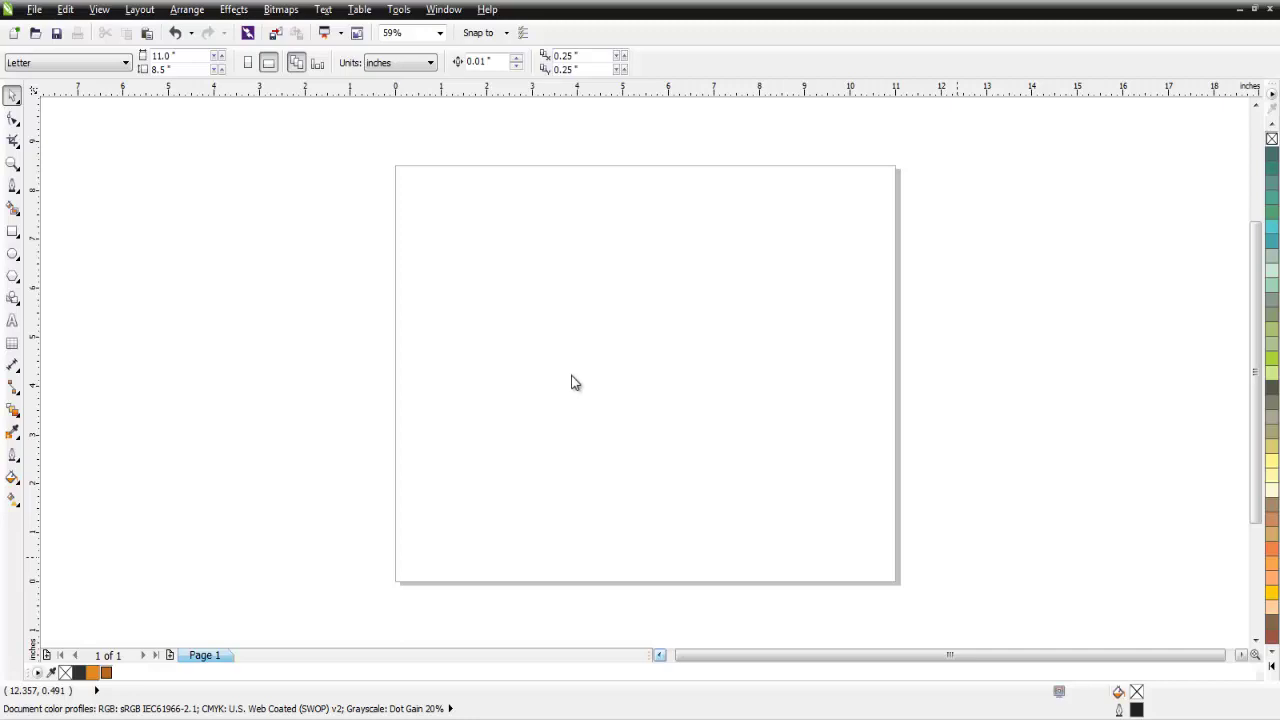
# Draw a rectangle on the page and size it to 3.5 x 2 inches.
pyautogui.click(14, 234)
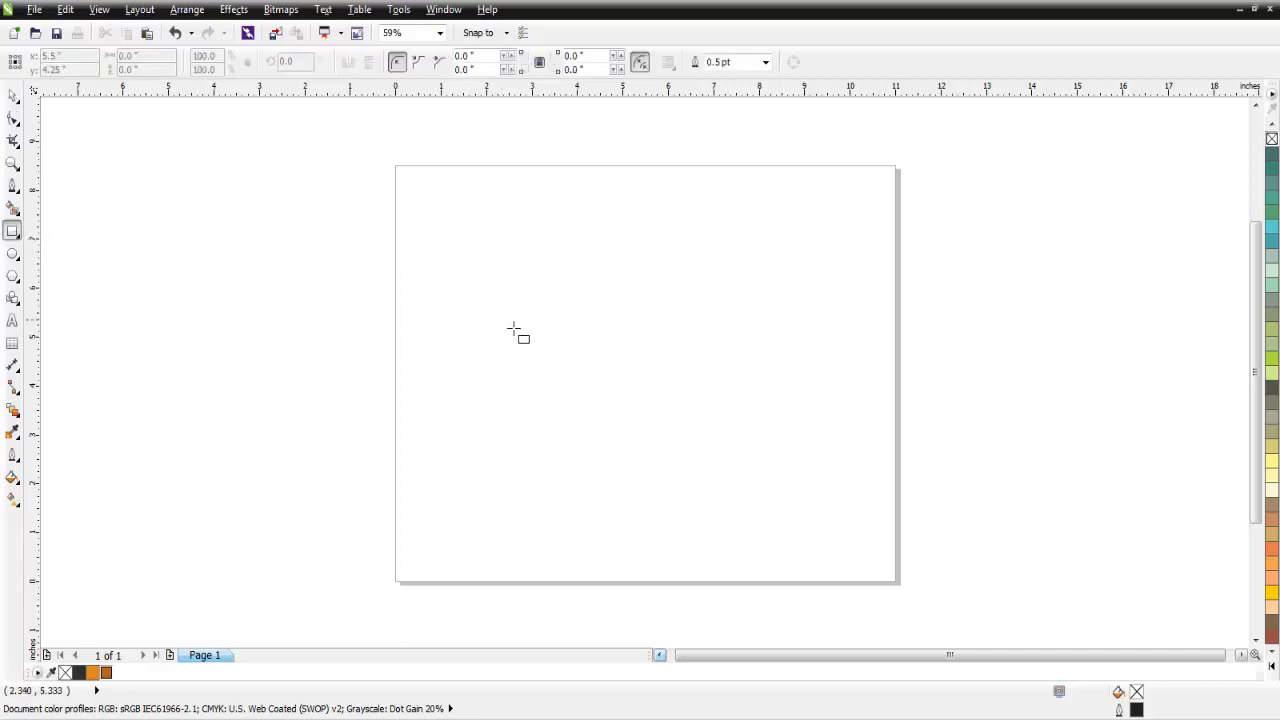
pyautogui.moveTo(504, 319); pyautogui.dragTo(786, 491)
pyautogui.click(12, 95)
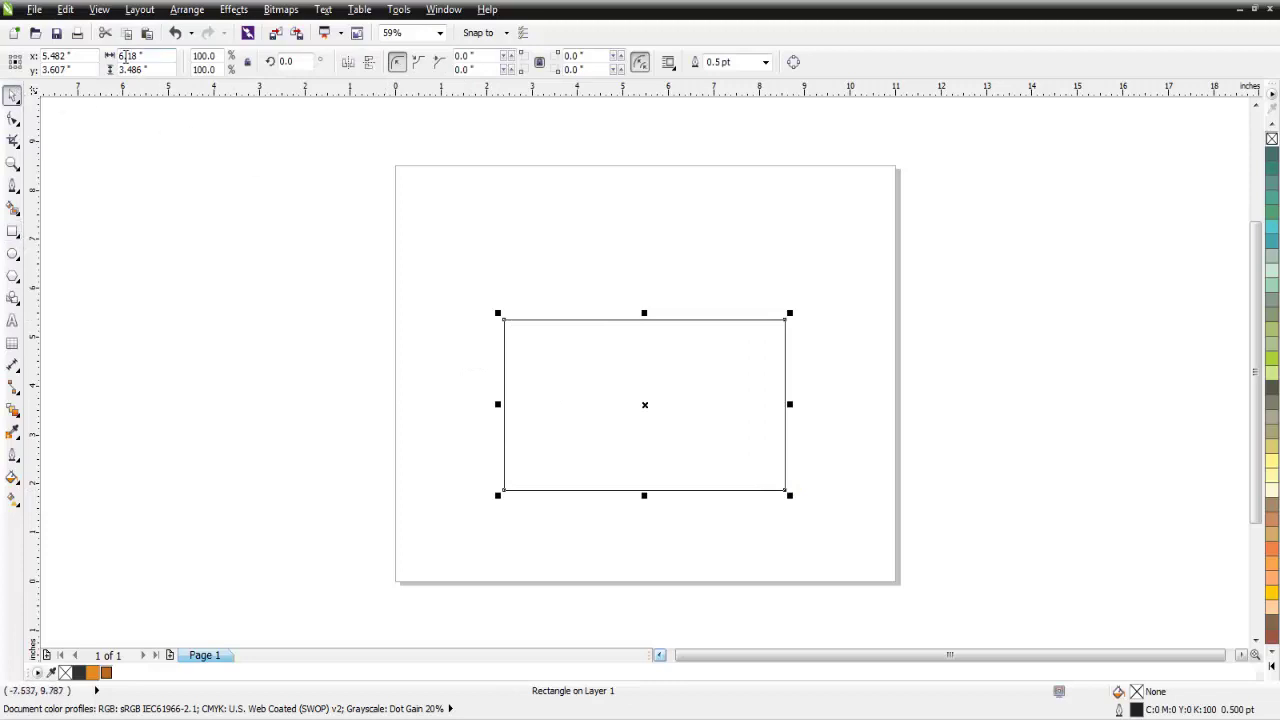
pyautogui.click(130, 56)
pyautogui.click(131, 66)
pyautogui.write('2')
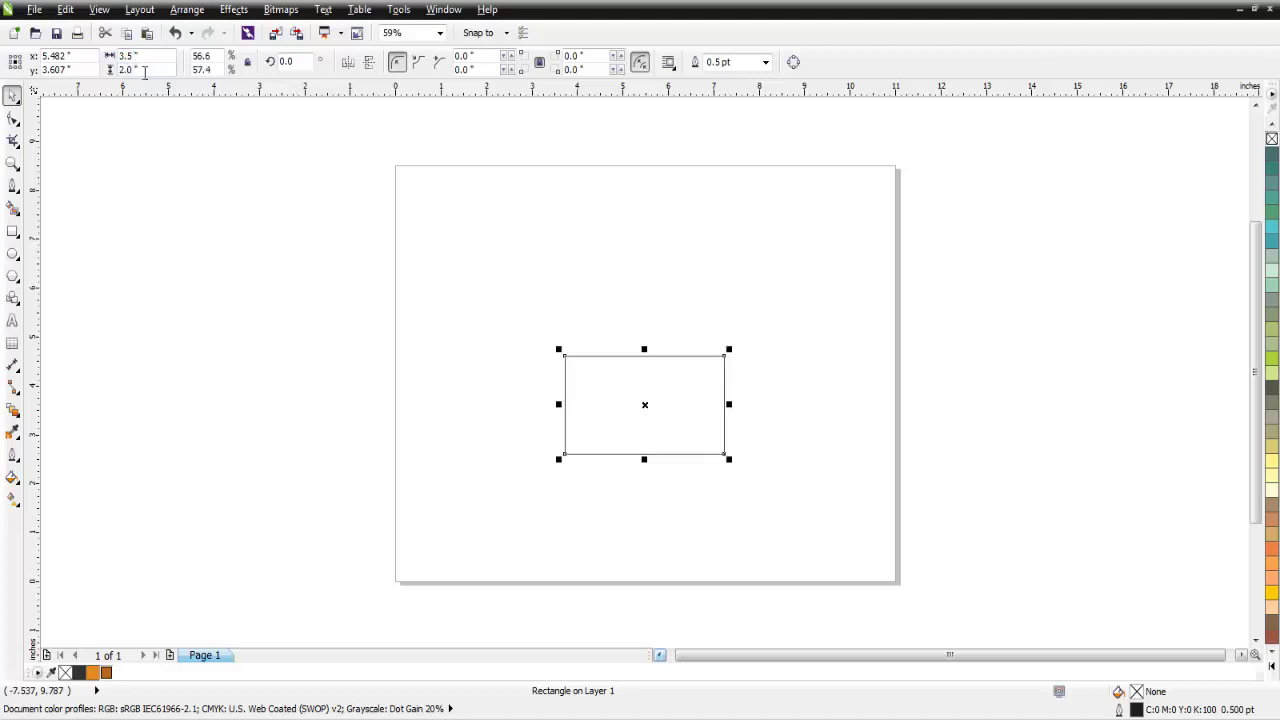
# Move the card up, paste a copy directly beneath it, and select both cards.
pyautogui.click(731, 429)
pyautogui.click(654, 400)
pyautogui.moveTo(641, 408); pyautogui.dragTo(643, 277)
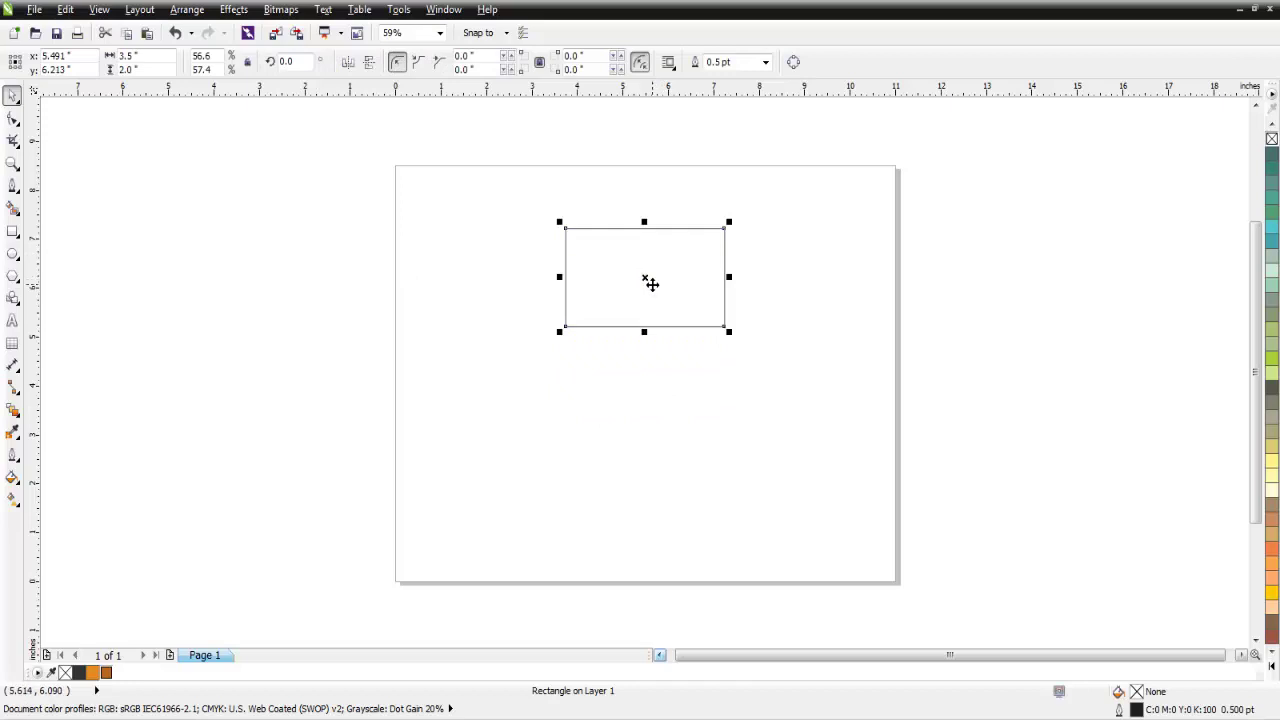
pyautogui.rightClick(655, 292)
pyautogui.click(692, 156)
pyautogui.rightClick(811, 288)
pyautogui.click(849, 397)
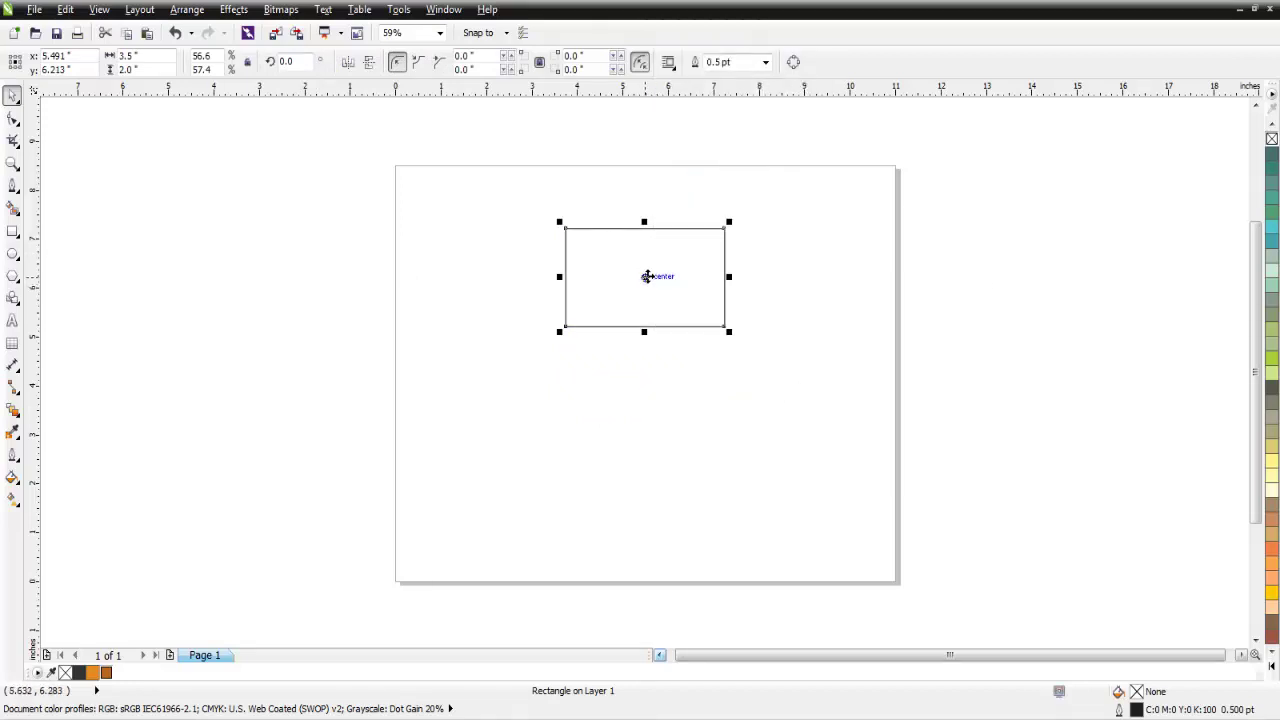
pyautogui.moveTo(646, 288); pyautogui.dragTo(650, 388)
pyautogui.moveTo(766, 197); pyautogui.dragTo(553, 447)
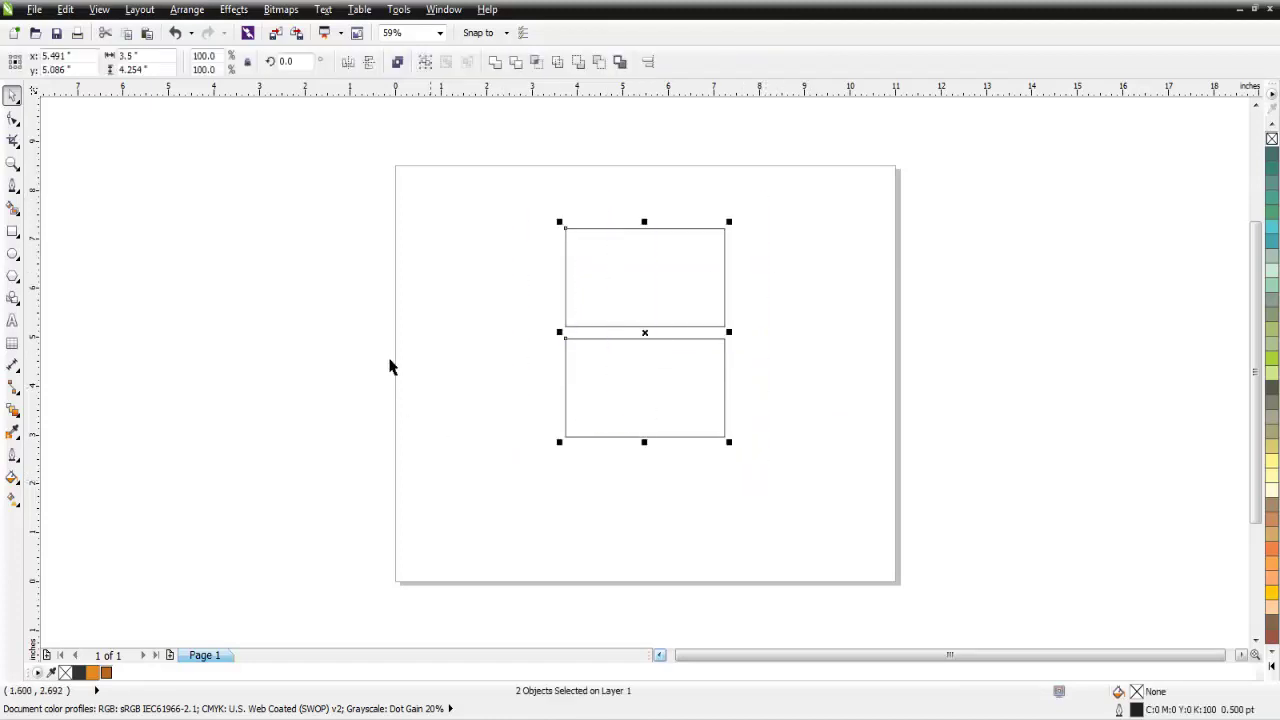
pyautogui.click(440, 35)
# Zoom to the cards and draw a slanted Bezier line across the lower card, top edge to bottom edge.
pyautogui.click(402, 60)
pyautogui.click(363, 270)
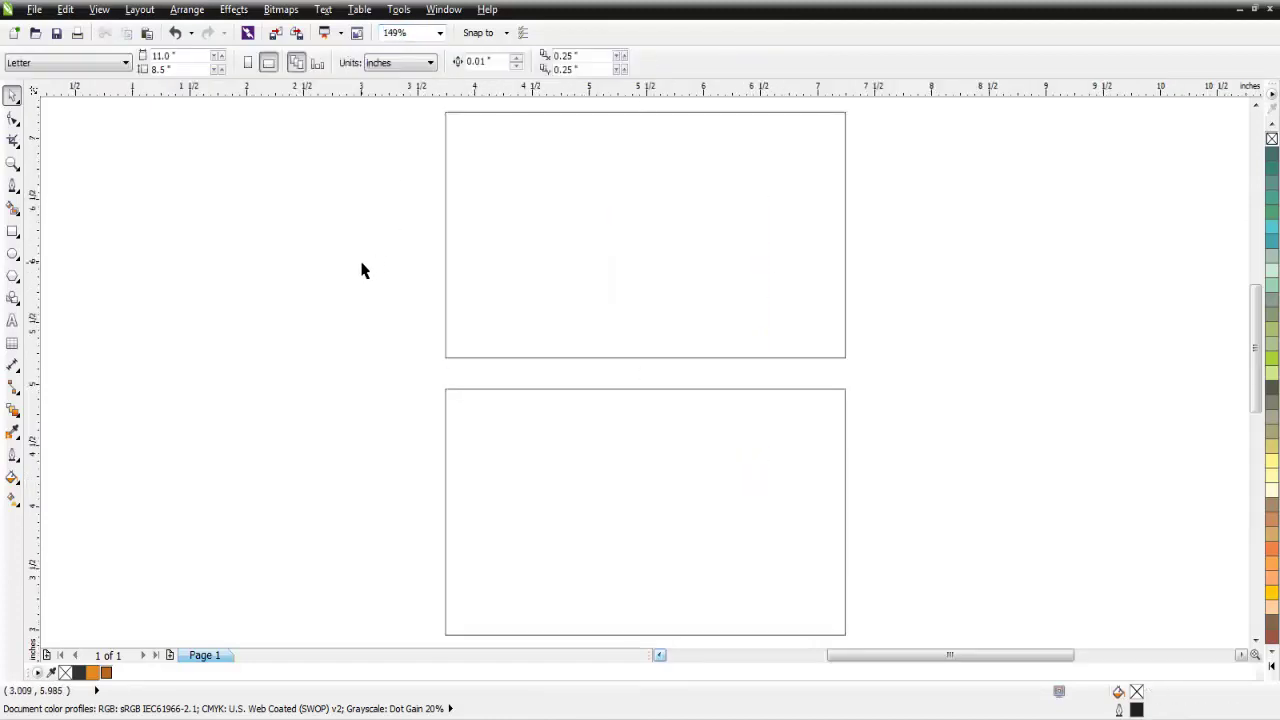
pyautogui.click(12, 186)
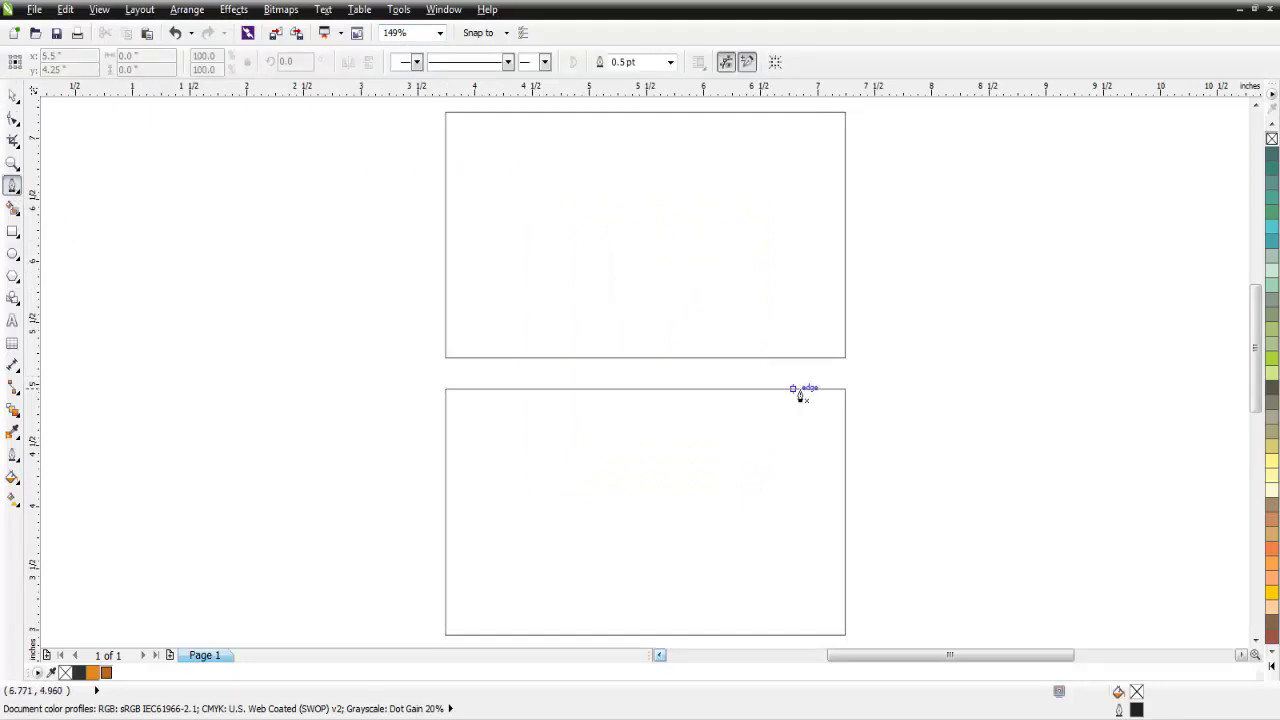
pyautogui.click(845, 390)
pyautogui.click(648, 390)
pyautogui.click(645, 390)
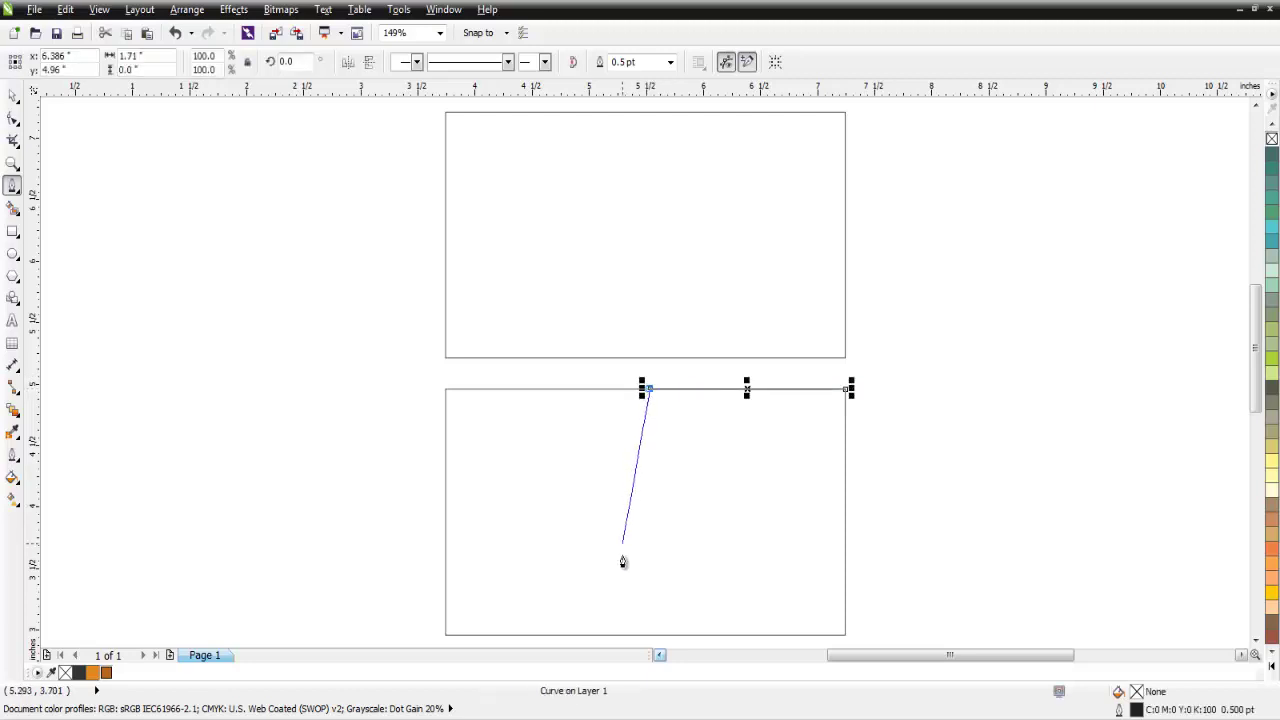
pyautogui.click(587, 636)
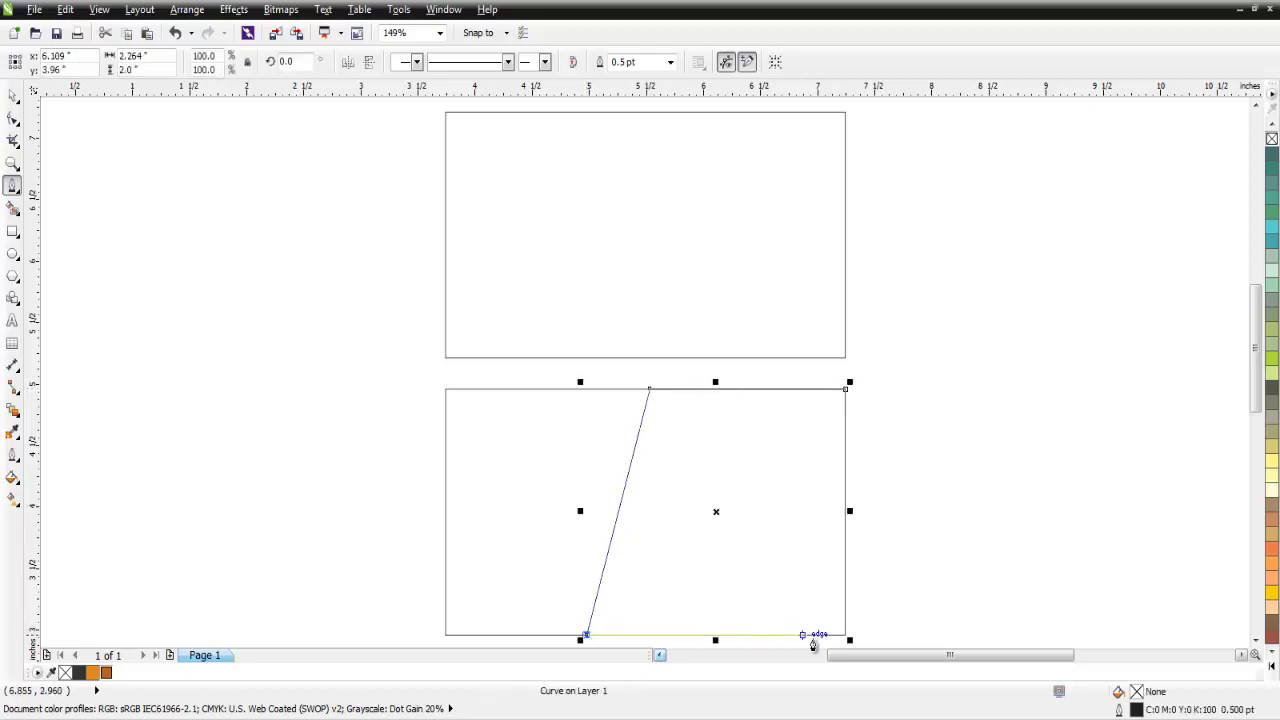
# Close the shape through the bottom-right corner back to the top-right corner.
pyautogui.click(846, 636)
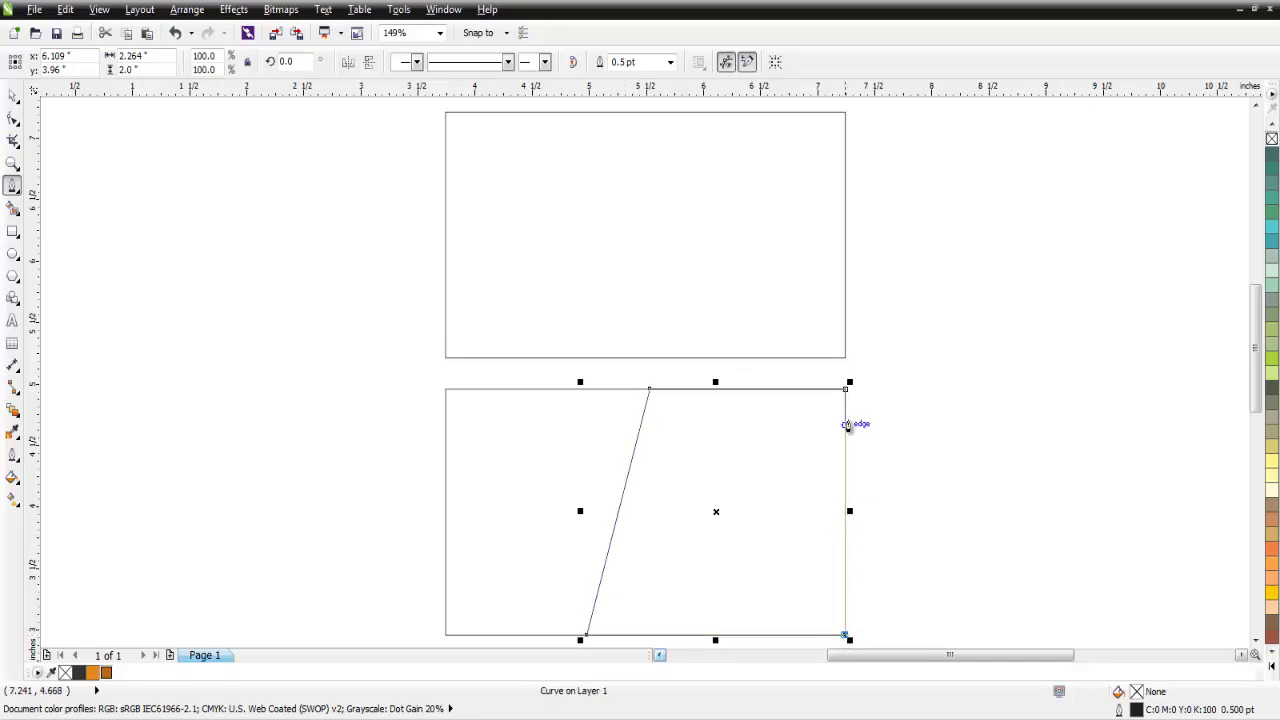
pyautogui.click(846, 390)
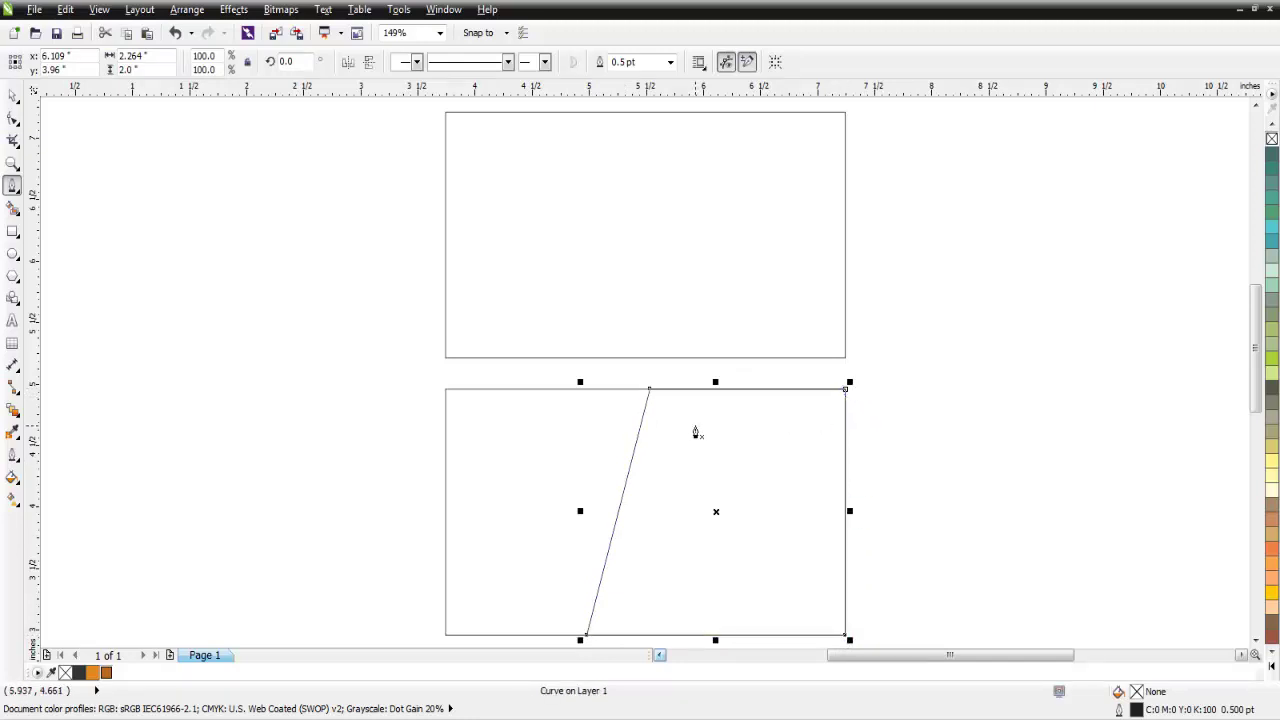
pyautogui.click(12, 94)
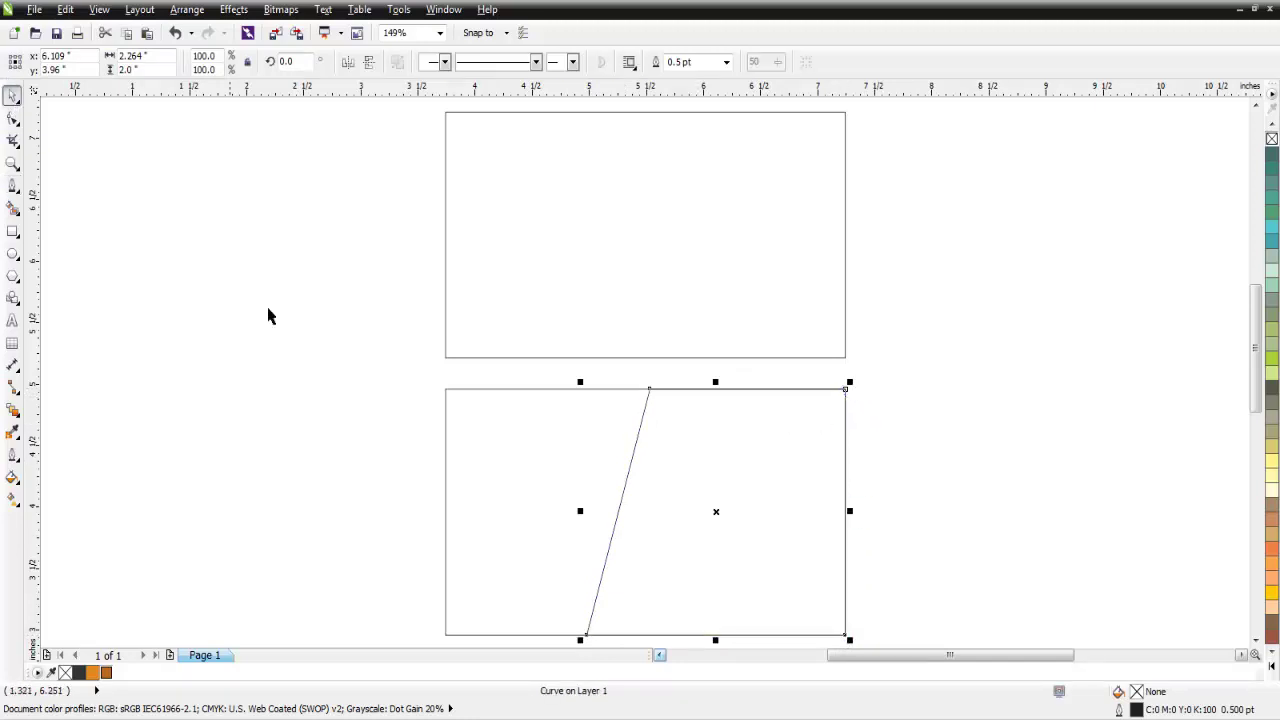
pyautogui.click(269, 314)
pyautogui.click(13, 186)
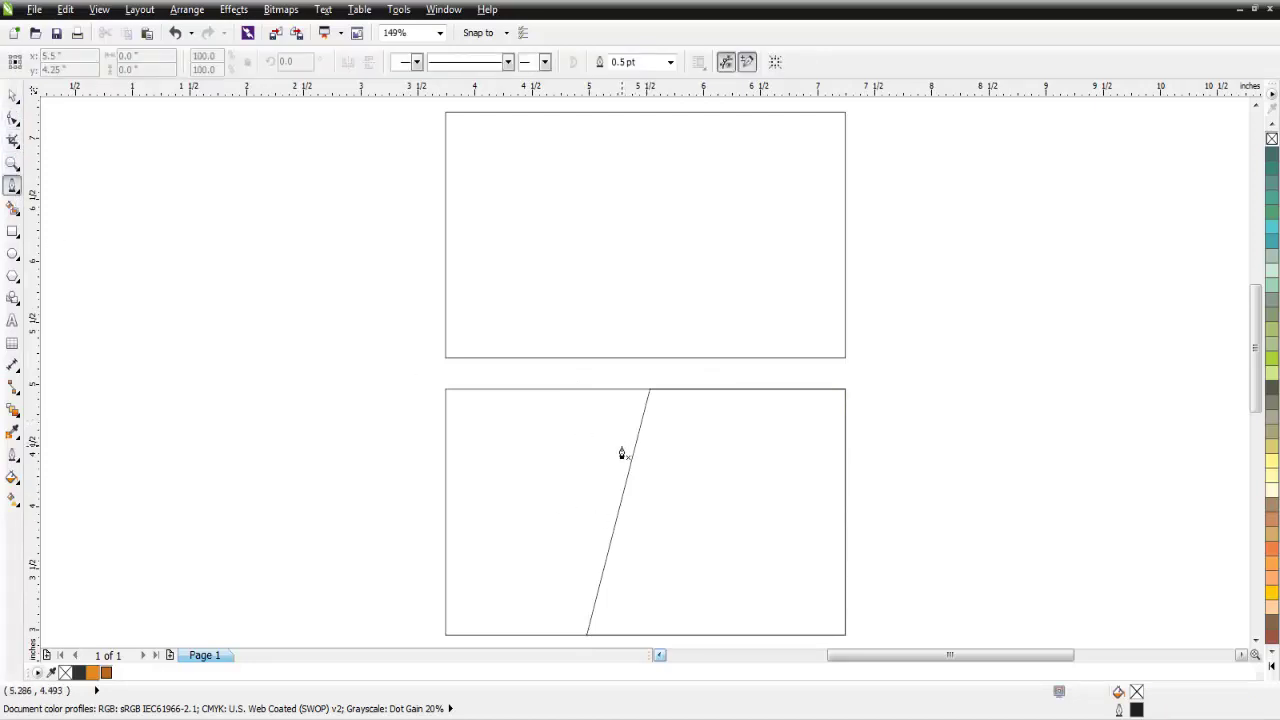
# Draw the ribbon band as a closed shape from the slant to the card's right edge.
pyautogui.moveTo(672, 462); pyautogui.dragTo(846, 453)
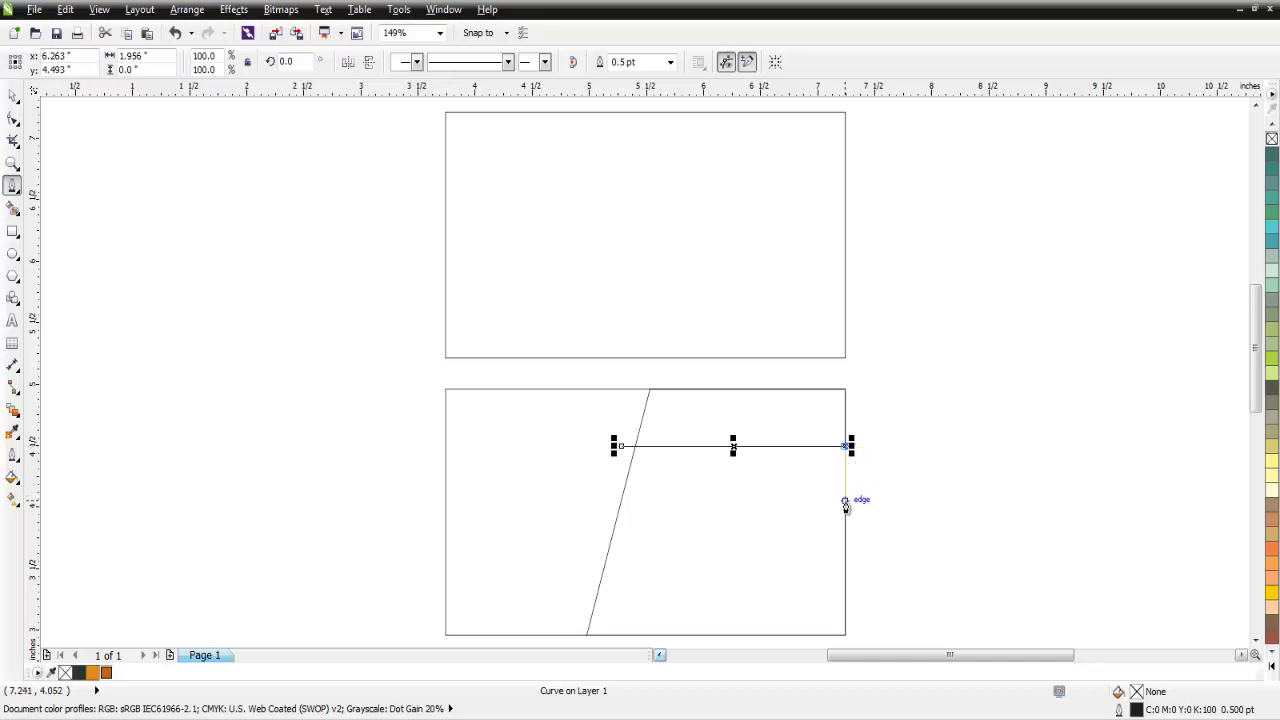
pyautogui.moveTo(845, 500); pyautogui.dragTo(609, 508)
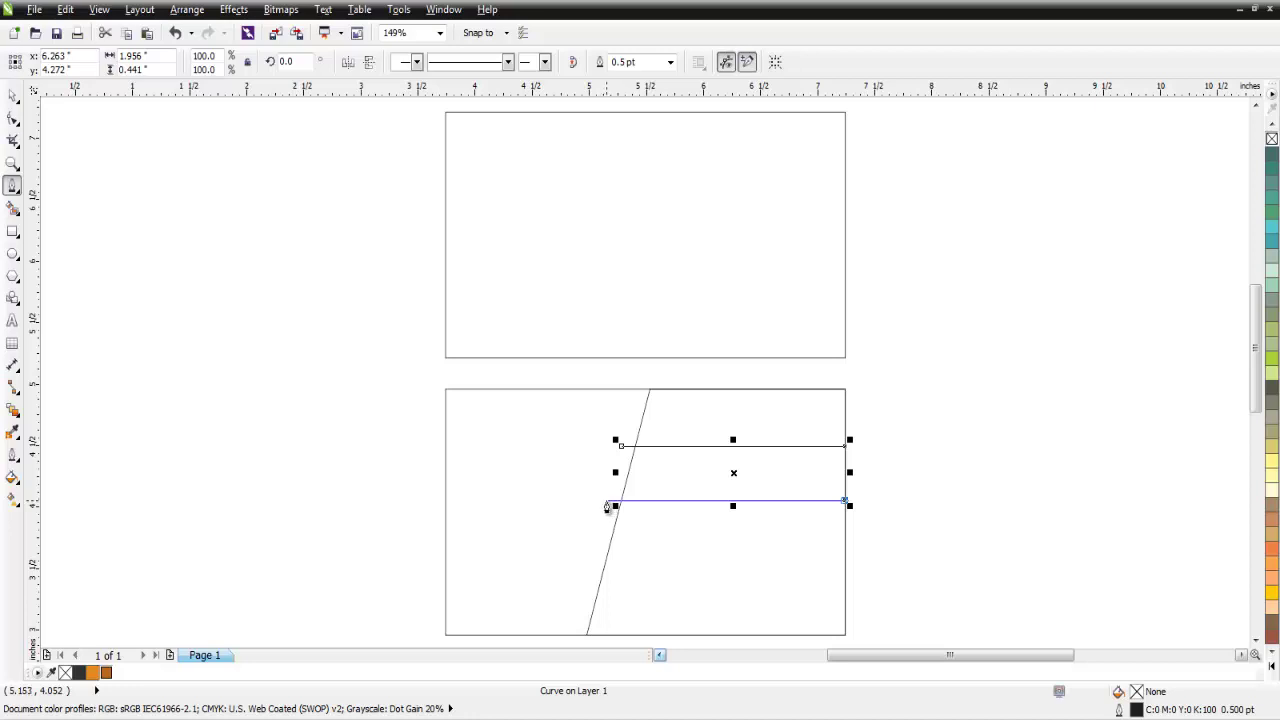
pyautogui.click(607, 502)
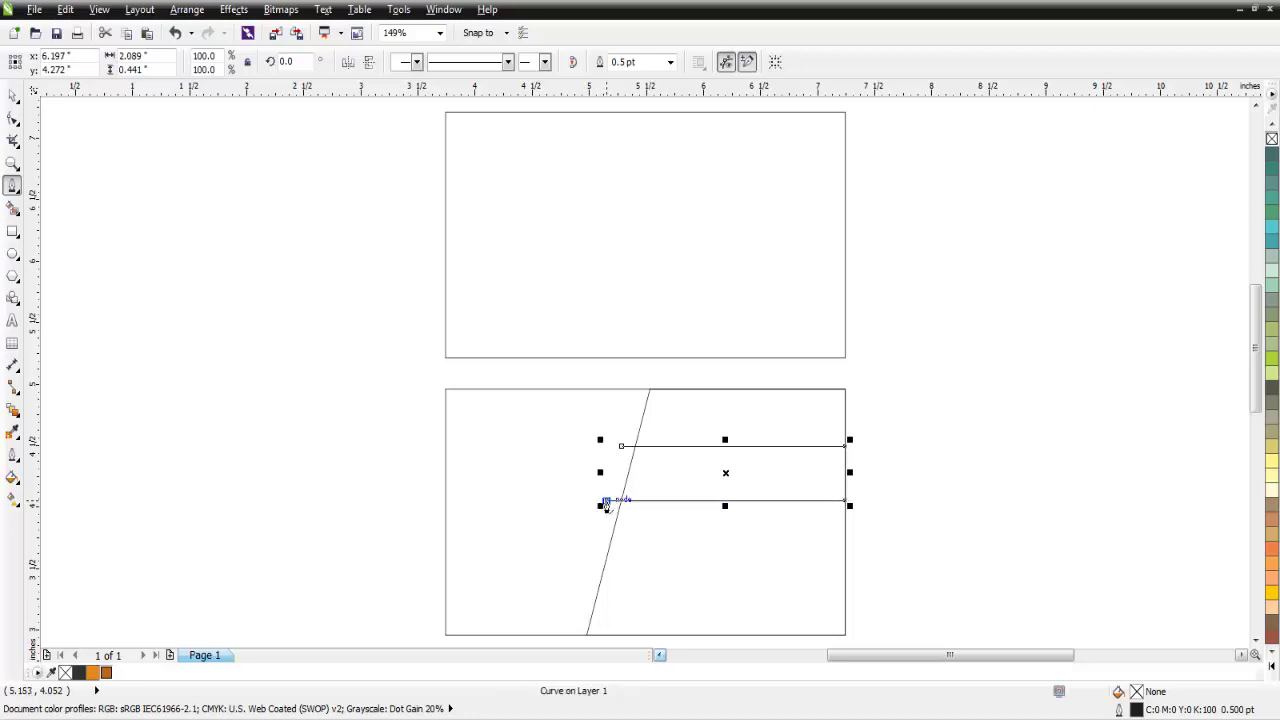
pyautogui.click(621, 447)
# Widen the ribbon leftward so it extends past the diagonal line.
pyautogui.click(13, 96)
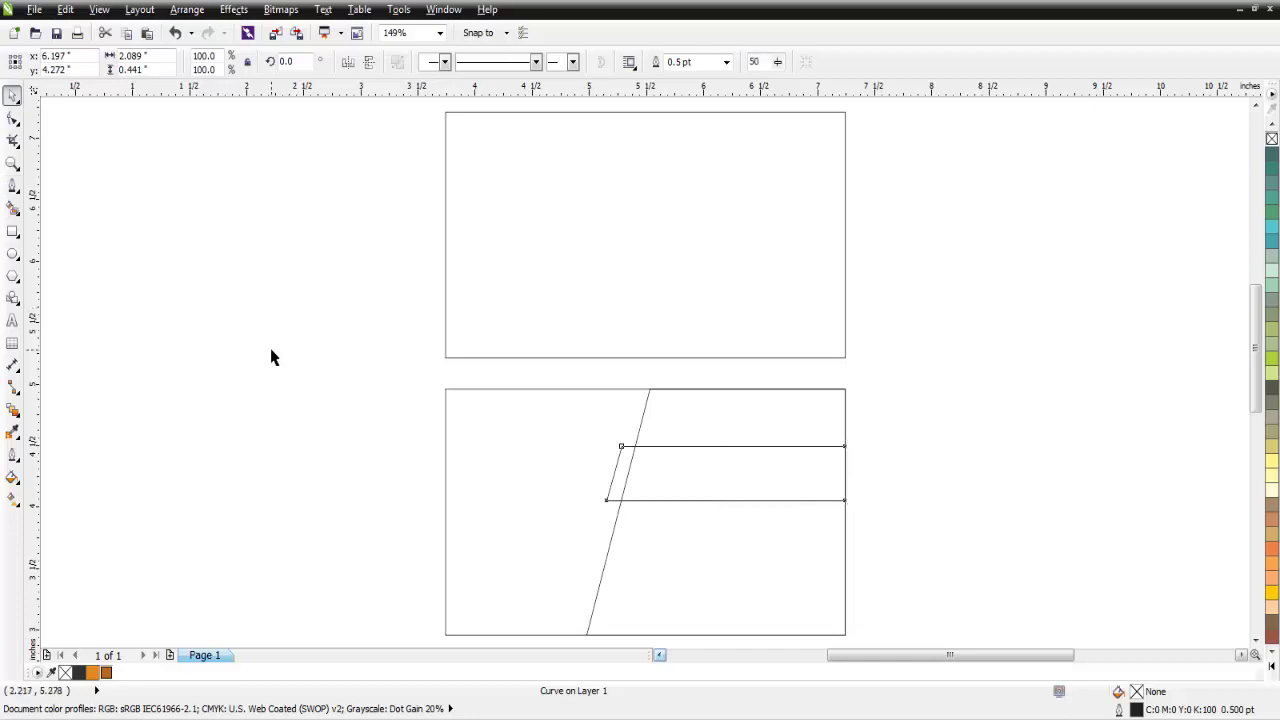
pyautogui.click(574, 477)
pyautogui.scroll(2, 606, 484)
pyautogui.click(620, 470)
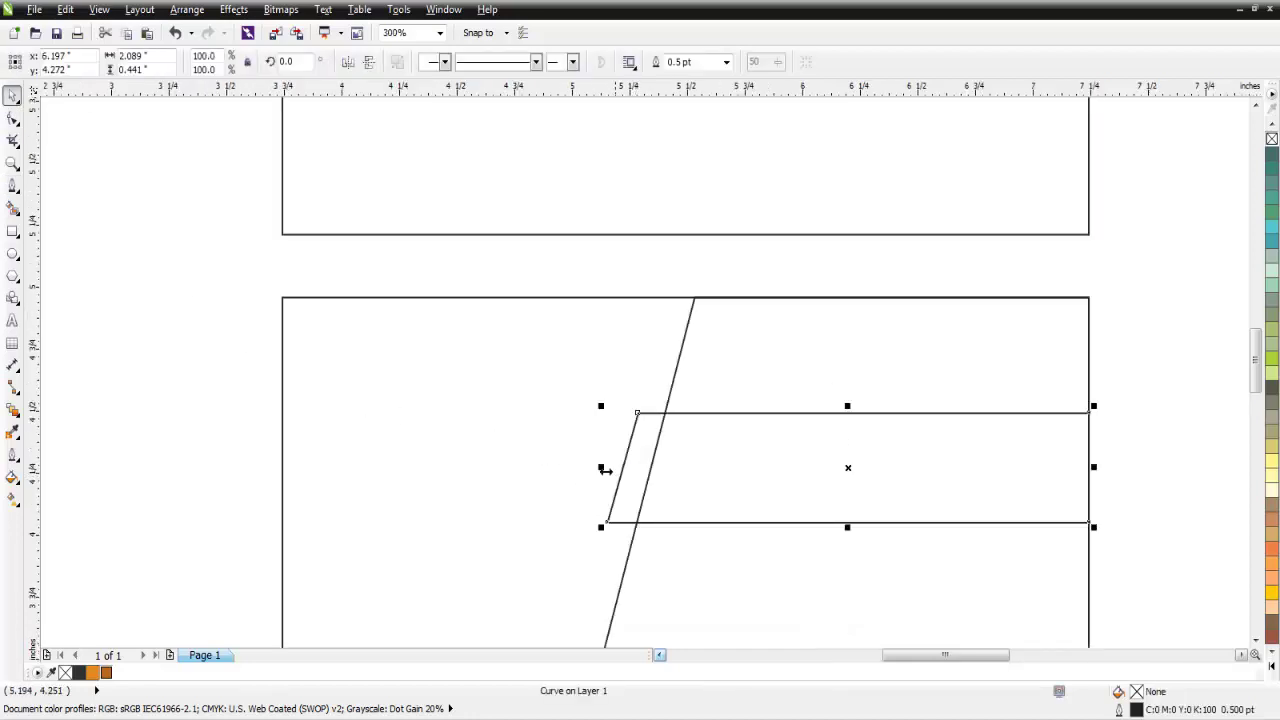
pyautogui.moveTo(600, 467); pyautogui.dragTo(577, 467)
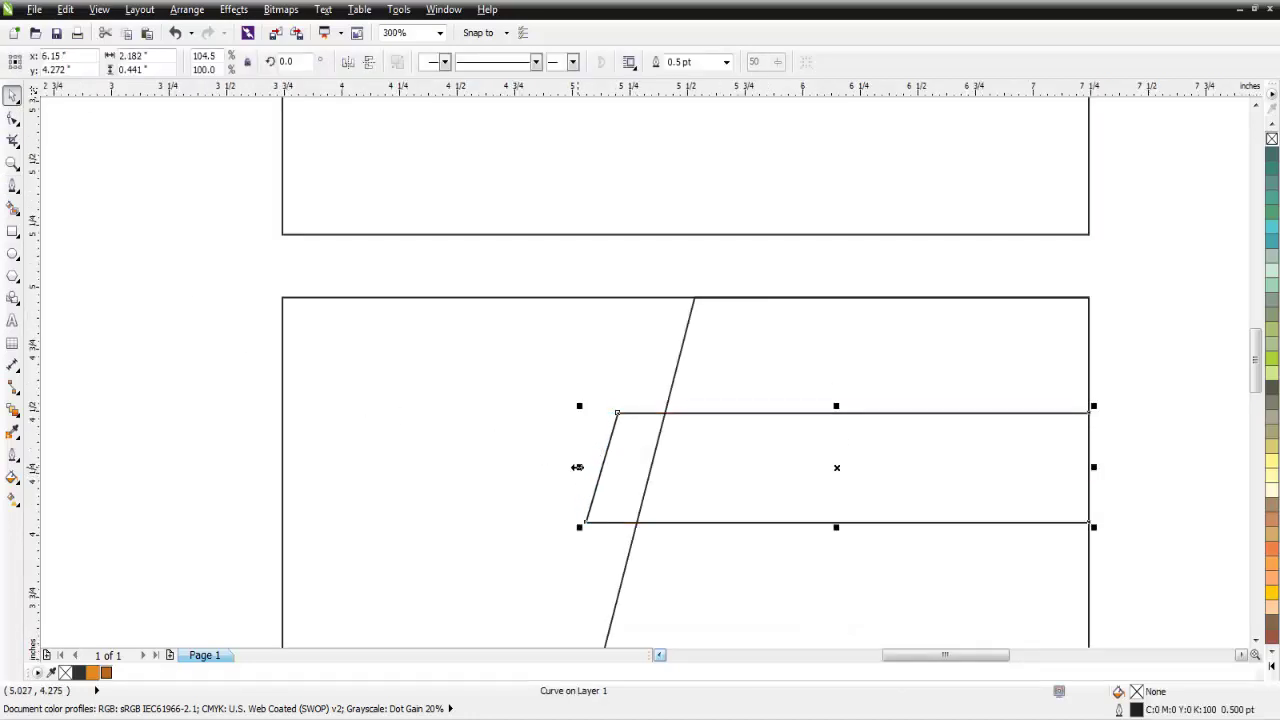
pyautogui.scroll(-2, 577, 467)
pyautogui.click(1190, 640)
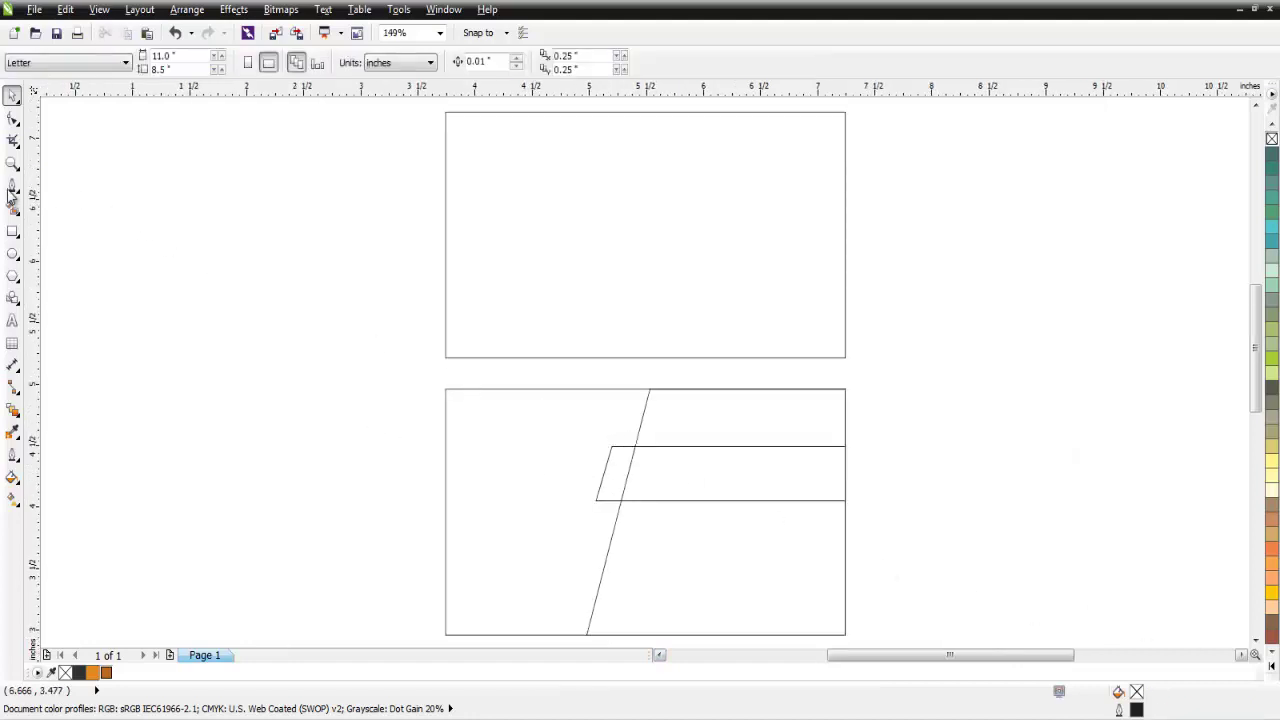
# Draw a small closed fold triangle beneath the ribbon's left end down to the slanted line.
pyautogui.click(12, 188)
pyautogui.scroll(6, 614, 517)
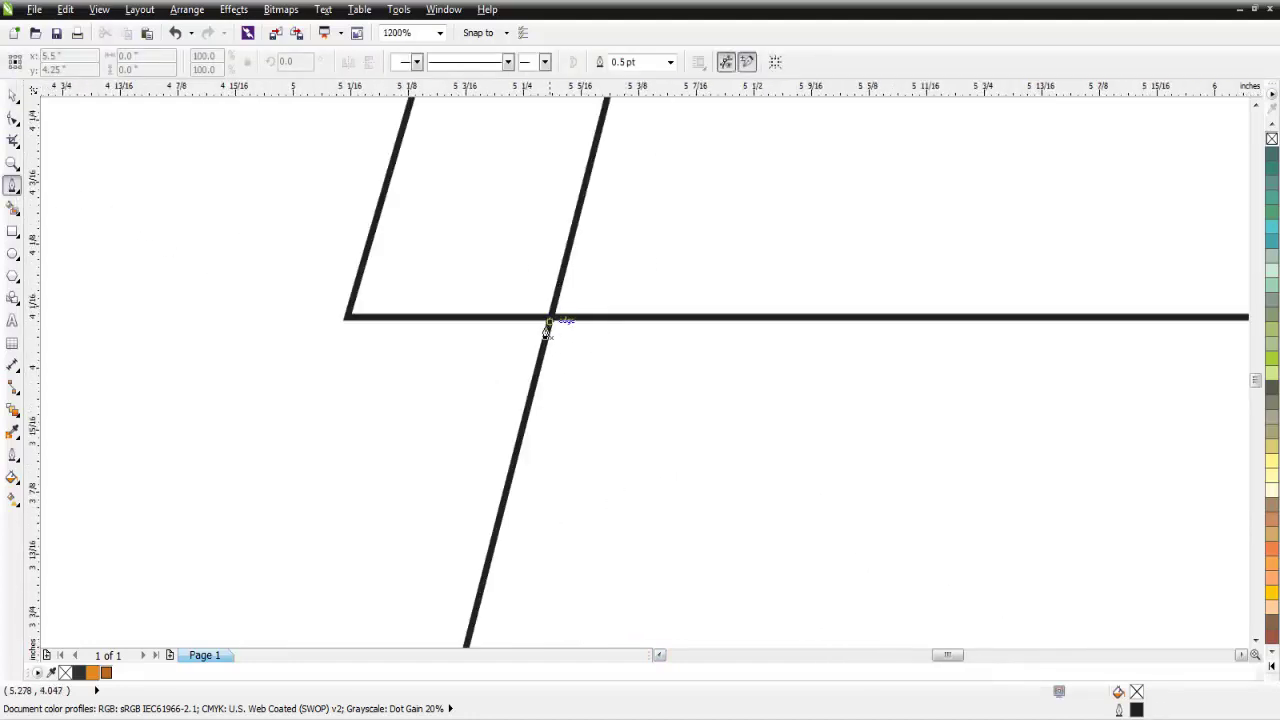
pyautogui.click(548, 329)
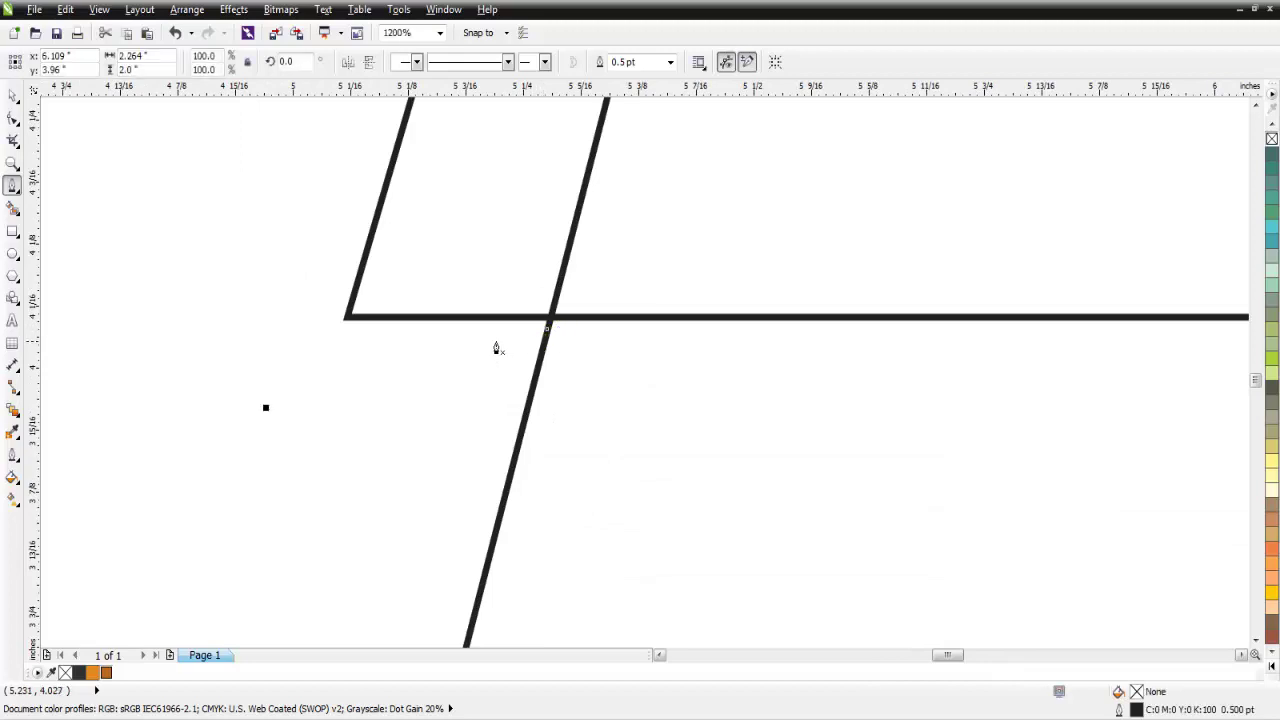
pyautogui.click(550, 319)
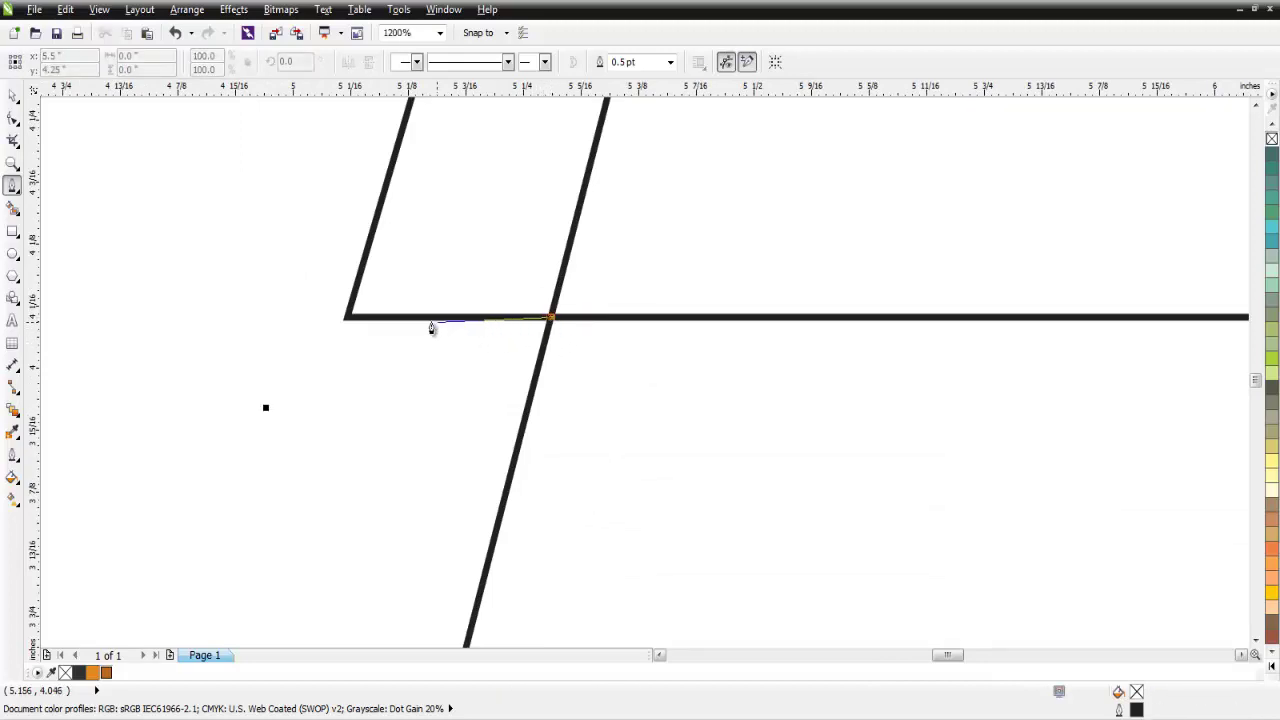
pyautogui.moveTo(431, 328); pyautogui.dragTo(346, 322)
pyautogui.click(347, 320)
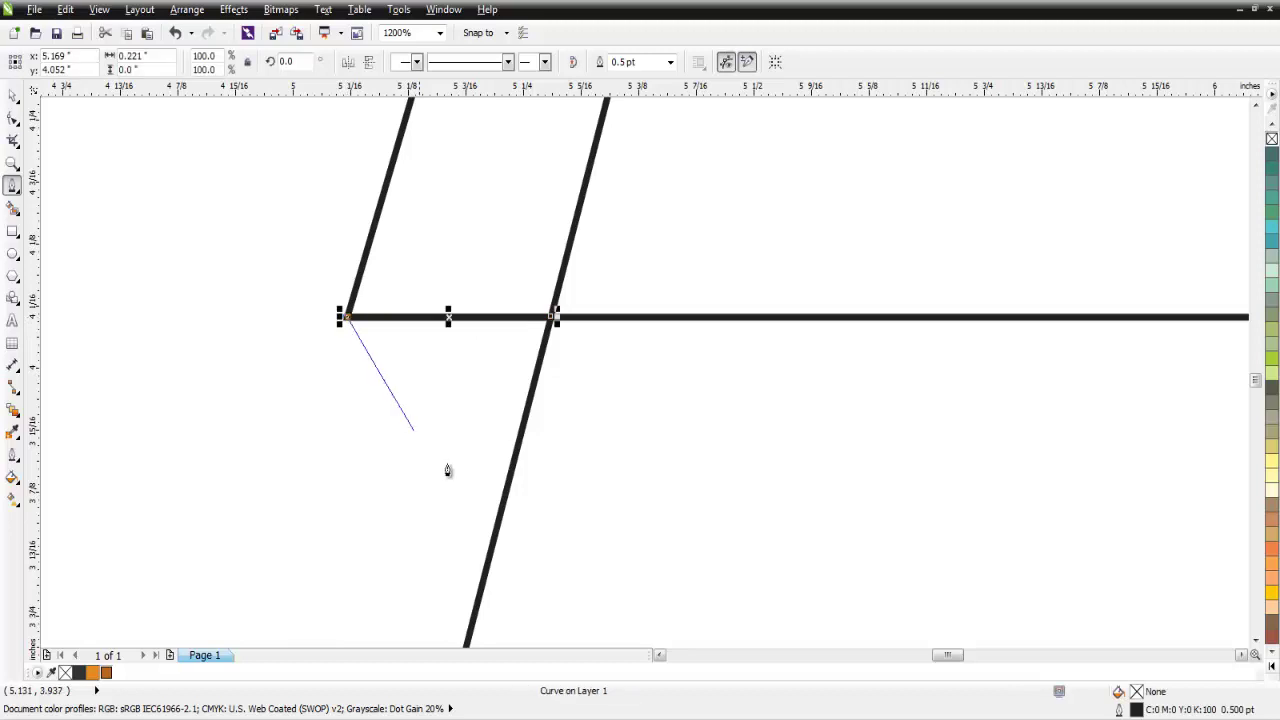
pyautogui.click(492, 540)
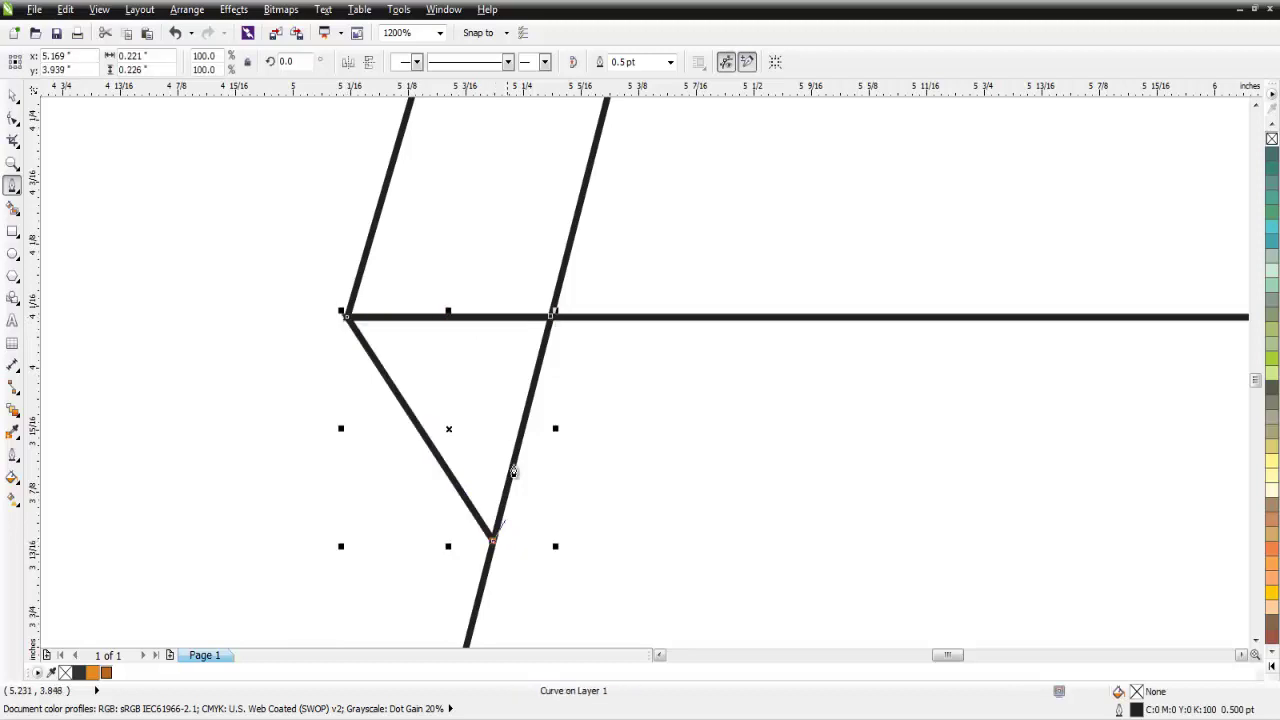
pyautogui.click(551, 319)
# Zoom to fit all shapes and select the slanted panel outline.
pyautogui.click(17, 100)
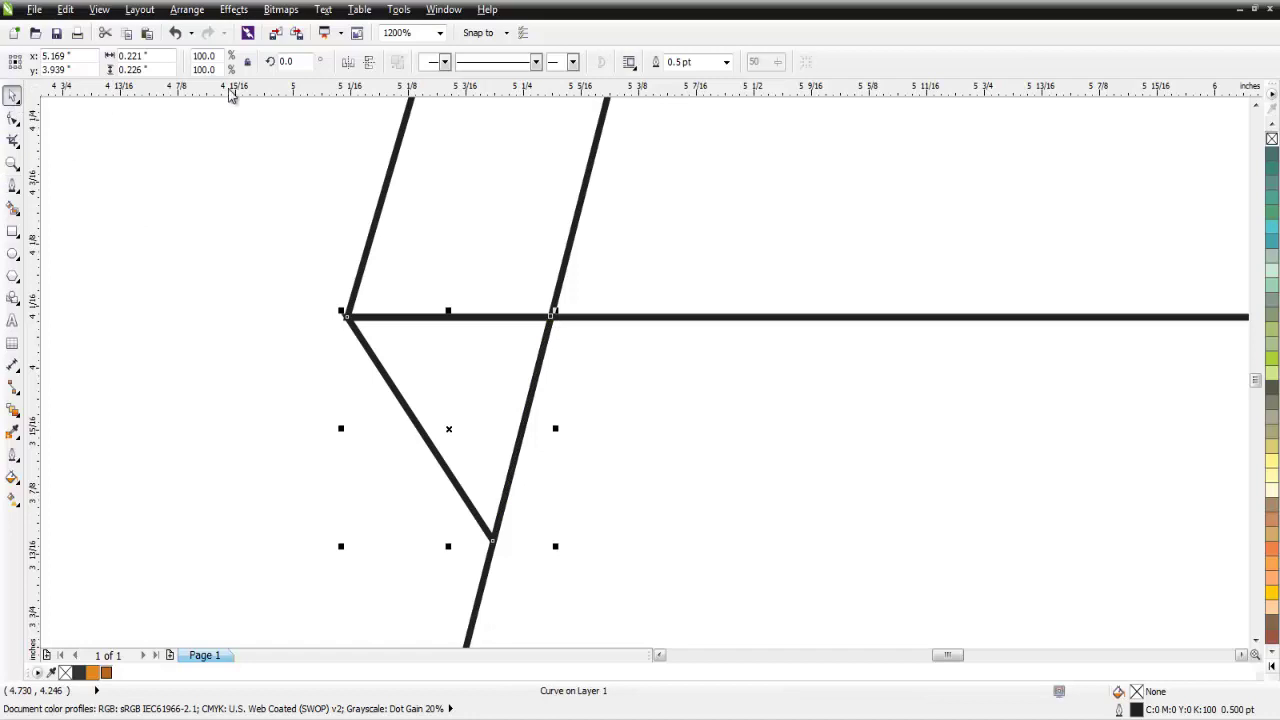
pyautogui.click(440, 33)
pyautogui.click(426, 52)
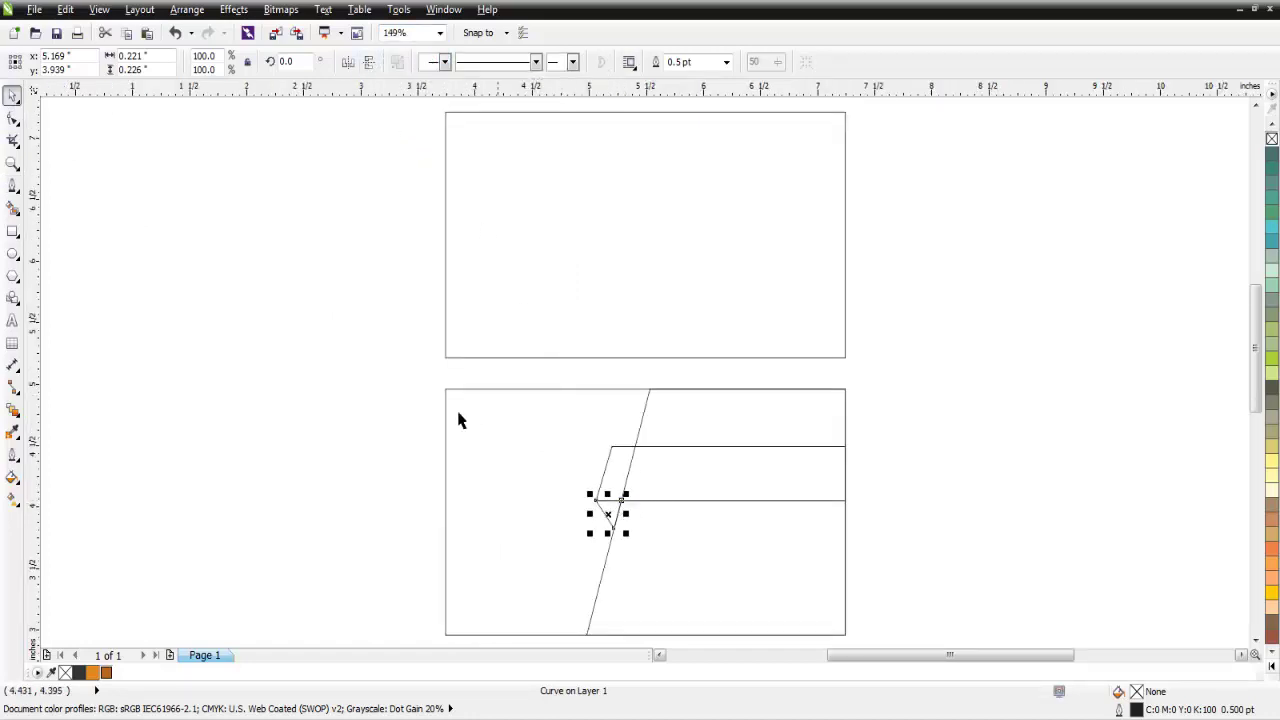
pyautogui.click(424, 395)
pyautogui.click(686, 421)
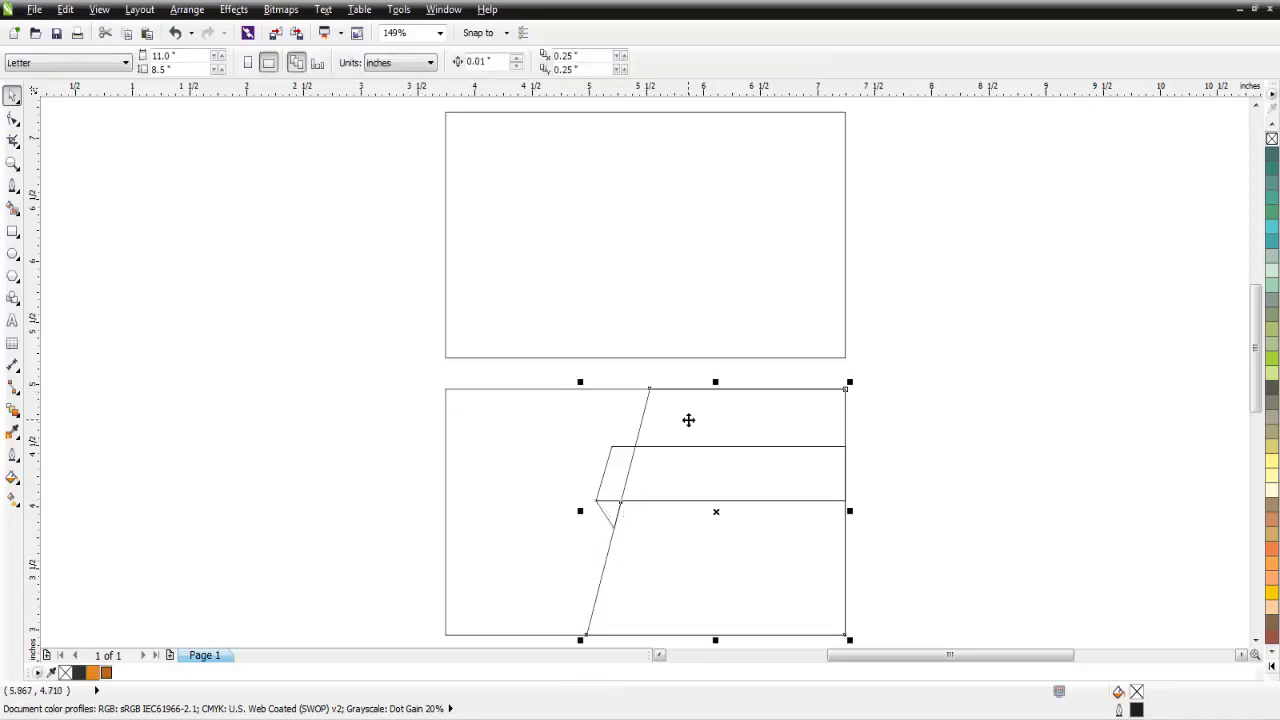
# Fill the slanted panel and back card dark grey, the ribbon orange and the fold dark orange.
pyautogui.click(80, 673)
pyautogui.click(313, 478)
pyautogui.click(617, 480)
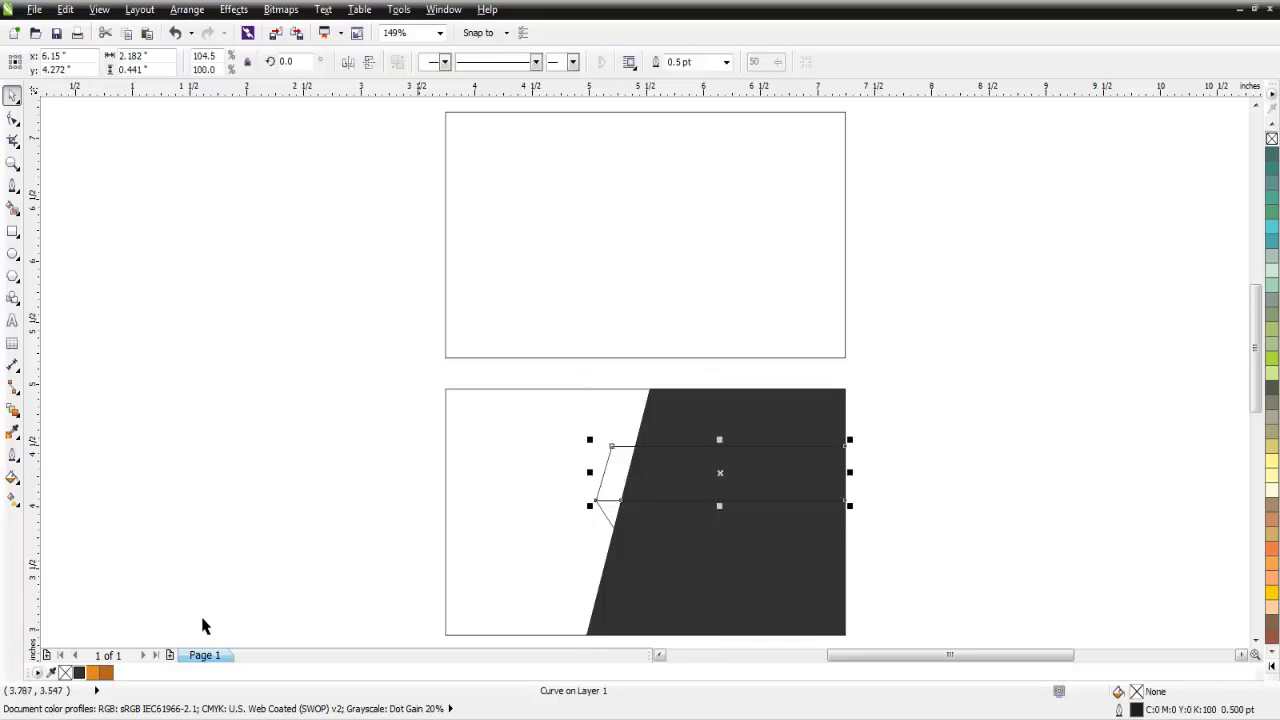
pyautogui.click(104, 673)
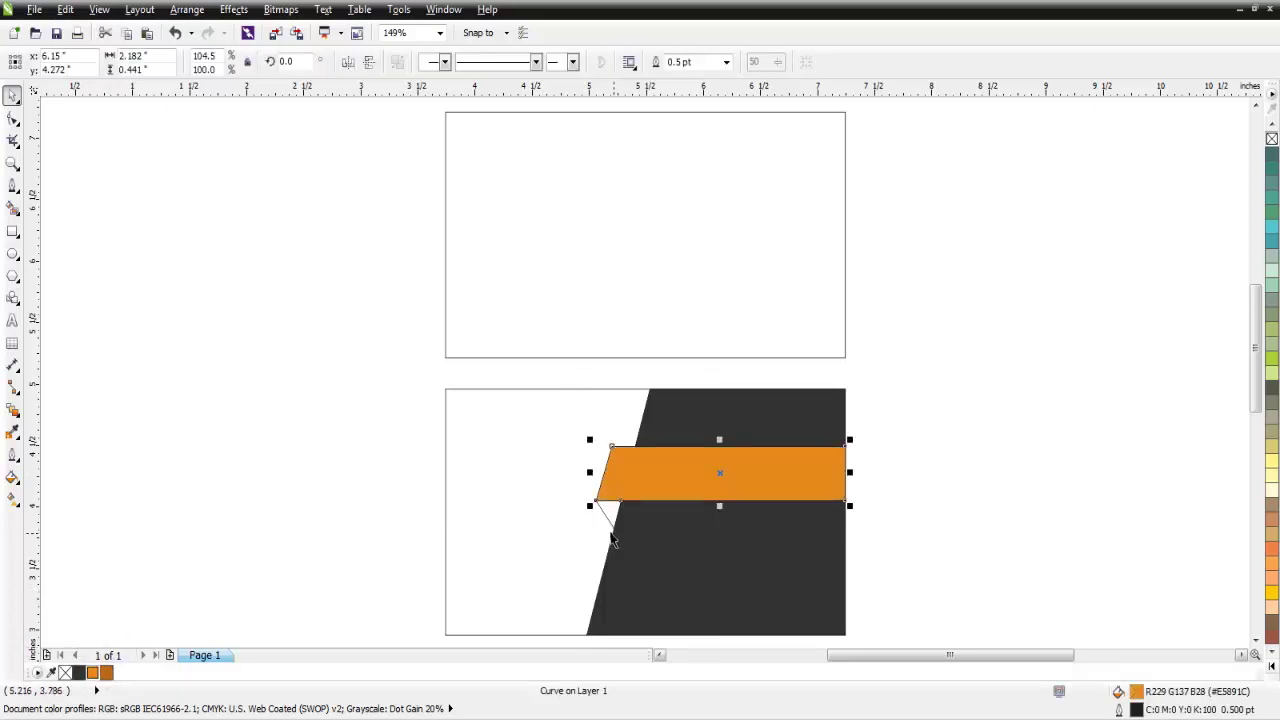
pyautogui.click(614, 518)
pyautogui.click(106, 673)
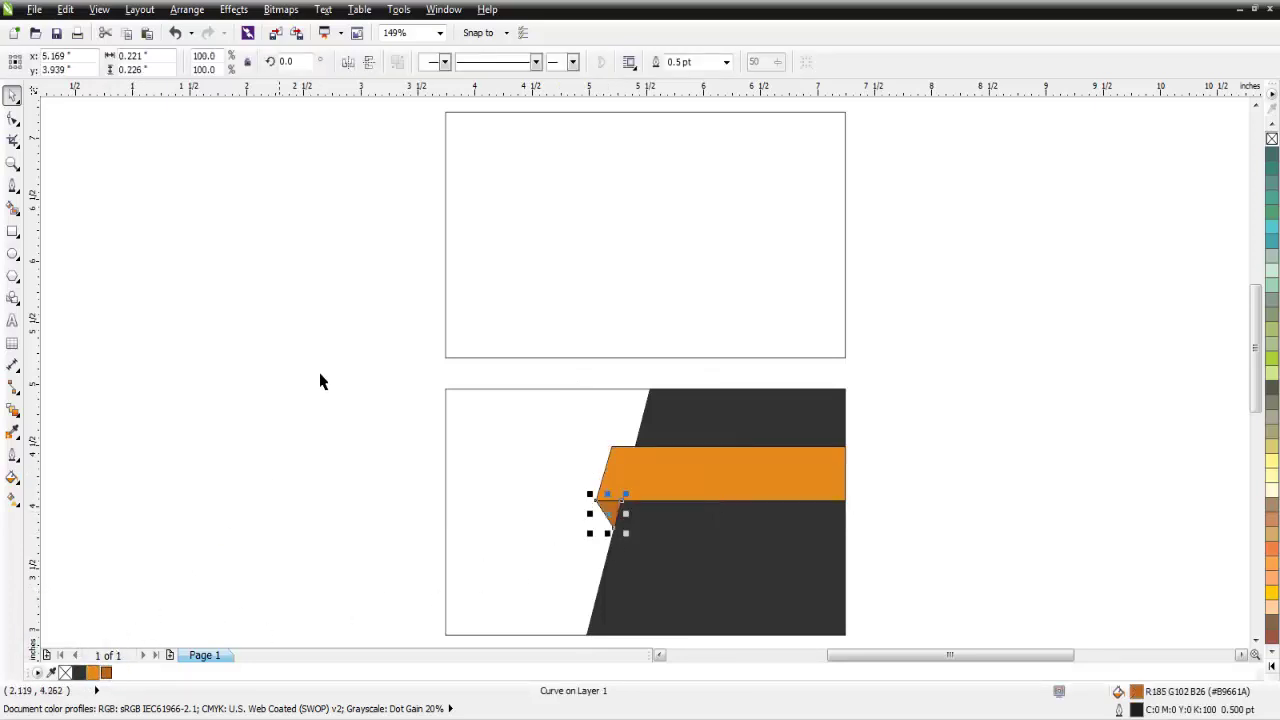
pyautogui.click(551, 313)
pyautogui.click(551, 306)
pyautogui.click(79, 673)
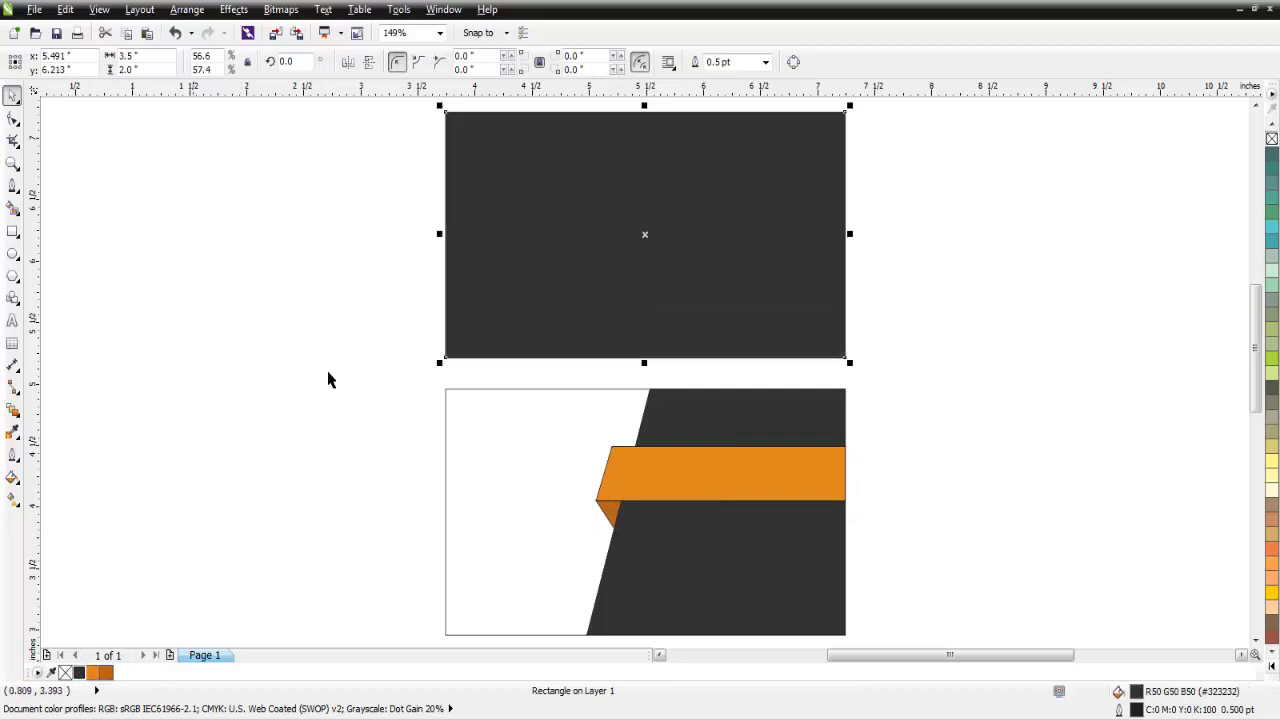
pyautogui.click(329, 374)
# Zoom to fit both cards and select the three front-card shapes.
pyautogui.scroll(-2, 786, 435)
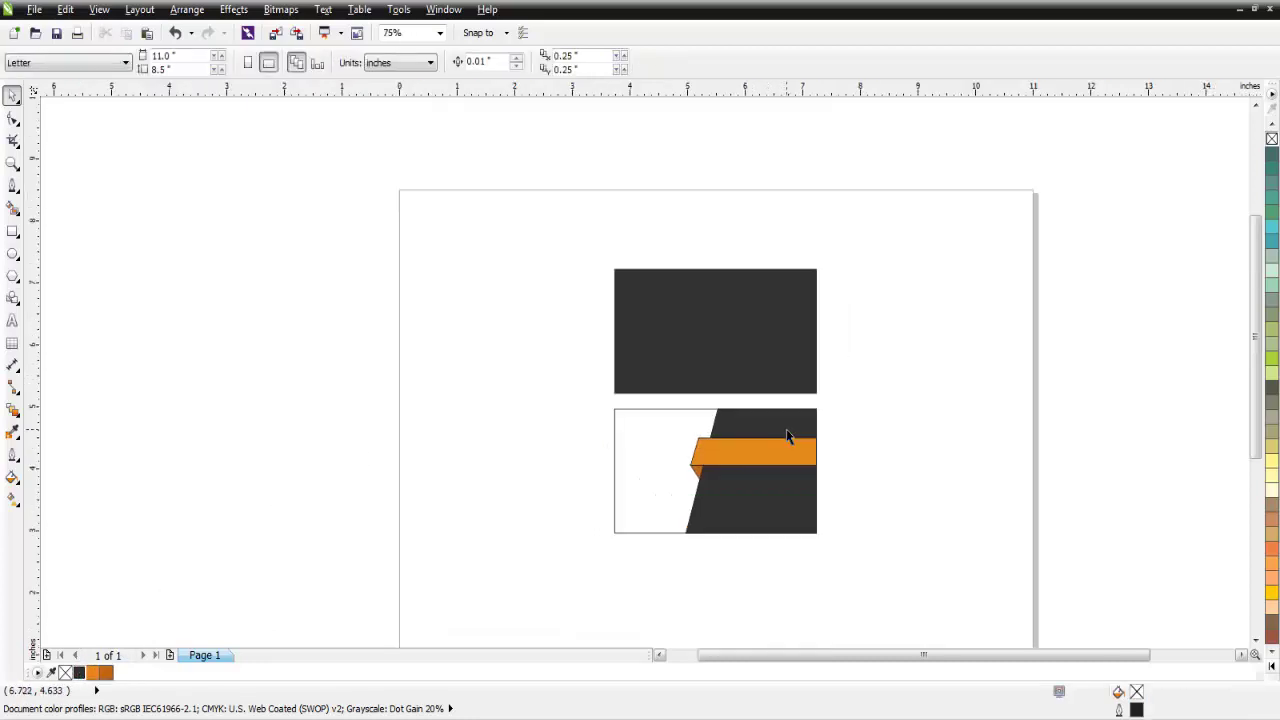
pyautogui.moveTo(840, 404); pyautogui.dragTo(654, 563)
pyautogui.click(956, 341)
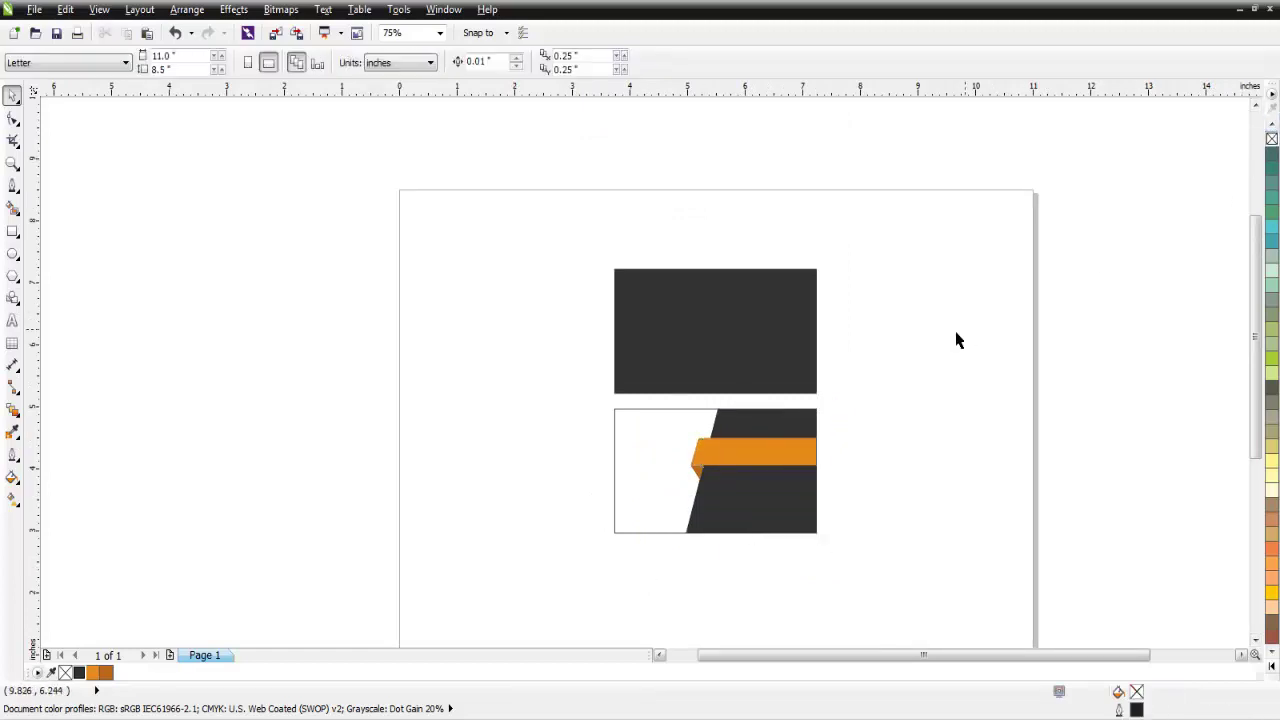
pyautogui.click(439, 33)
pyautogui.click(414, 60)
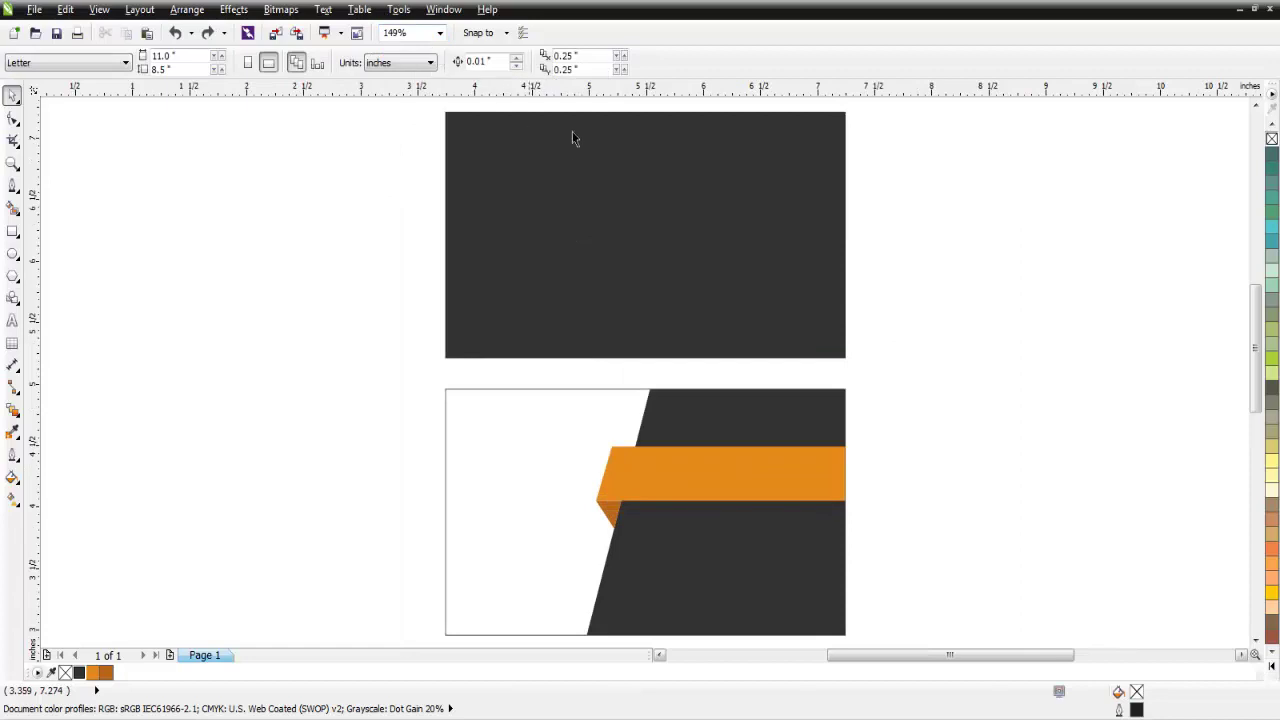
pyautogui.scroll(-2, 834, 386)
pyautogui.moveTo(860, 378); pyautogui.dragTo(703, 513)
pyautogui.scroll(2, 713, 463)
# Narrow the front card's panel, ribbon and fold to 91.5% width, then switch to New Card.
pyautogui.moveTo(698, 437); pyautogui.dragTo(728, 446)
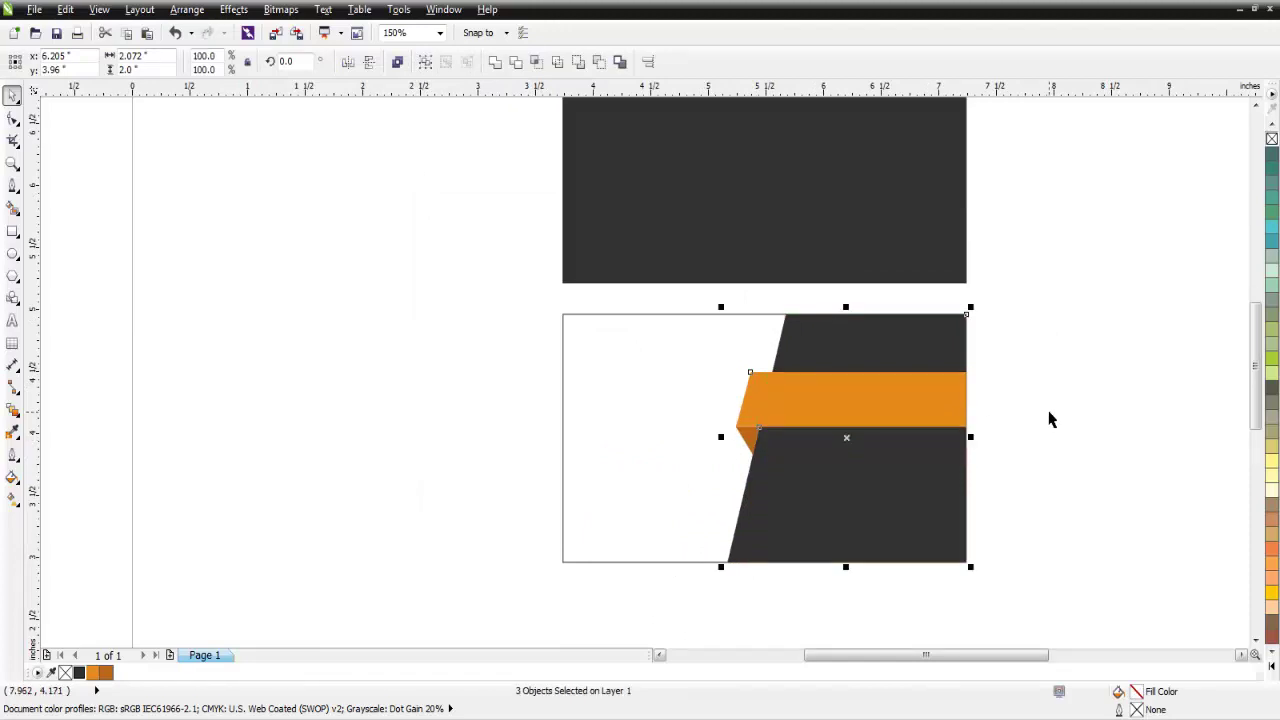
pyautogui.click(1019, 413)
pyautogui.click(439, 33)
pyautogui.click(428, 49)
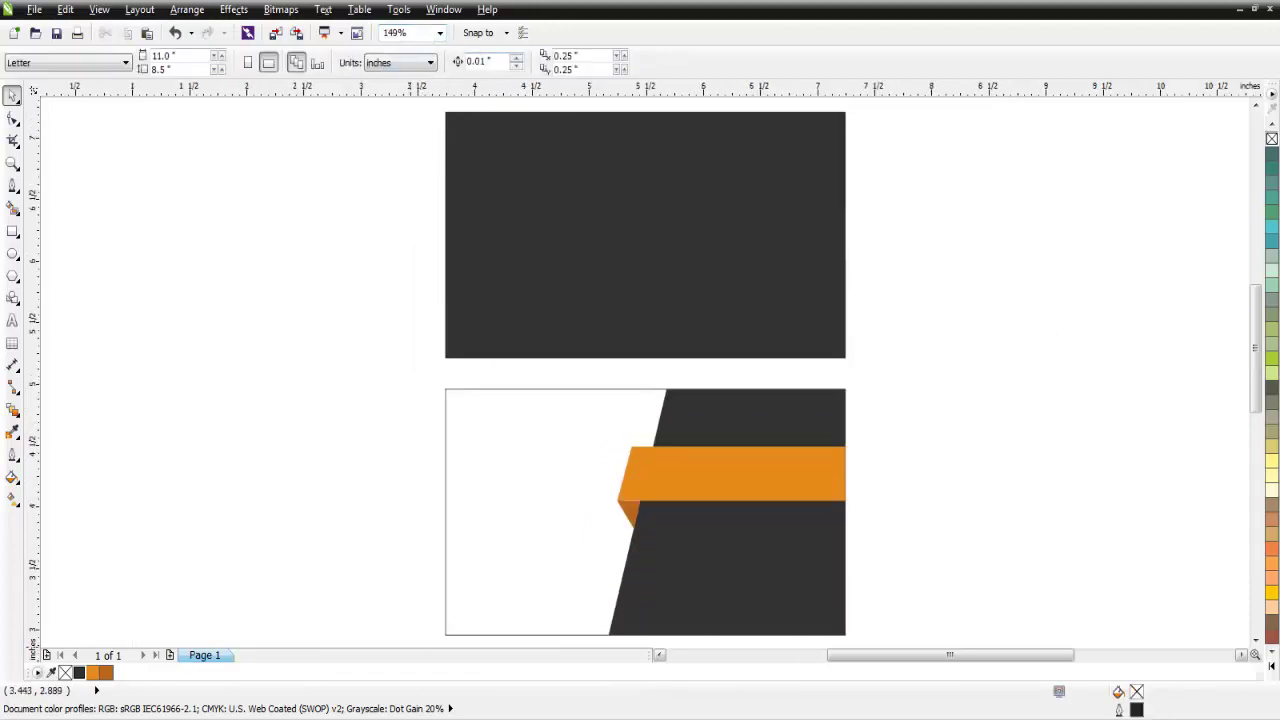
pyautogui.moveTo(406, 694)
pyautogui.click(430, 664)
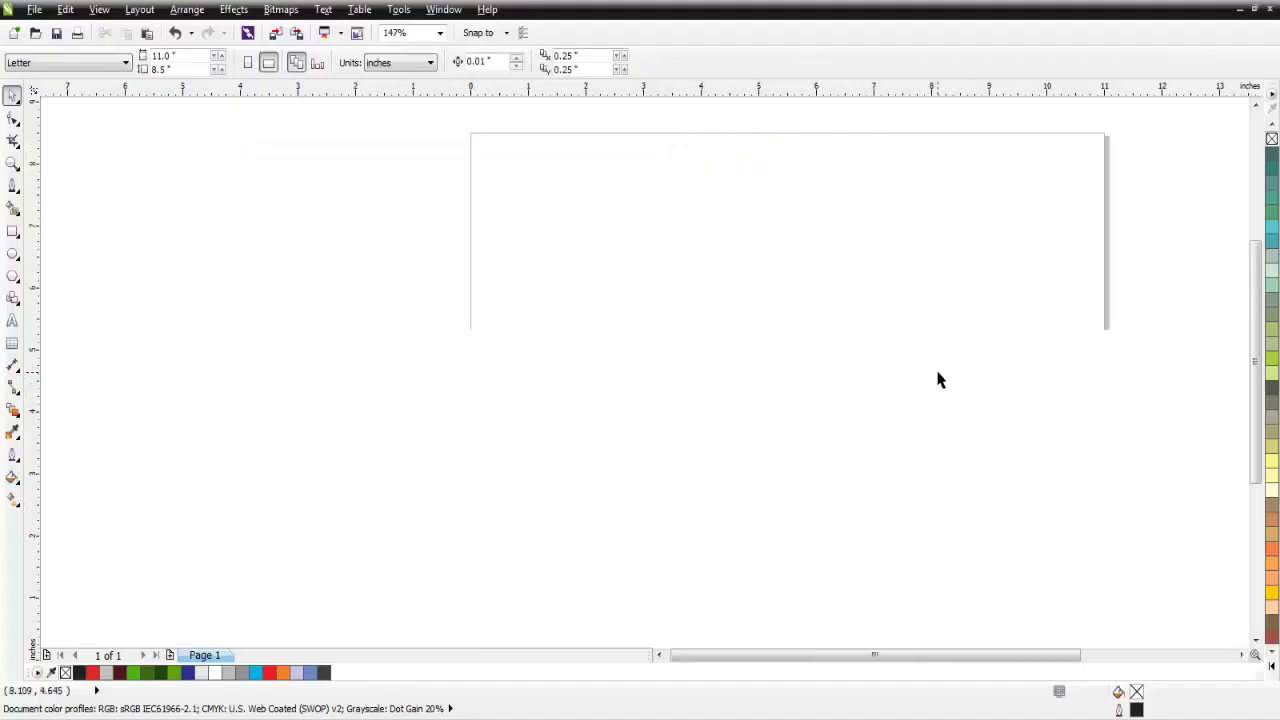
# Copy the globe logo from New Card and paste it into the business card document.
pyautogui.scroll(-3, 889, 400)
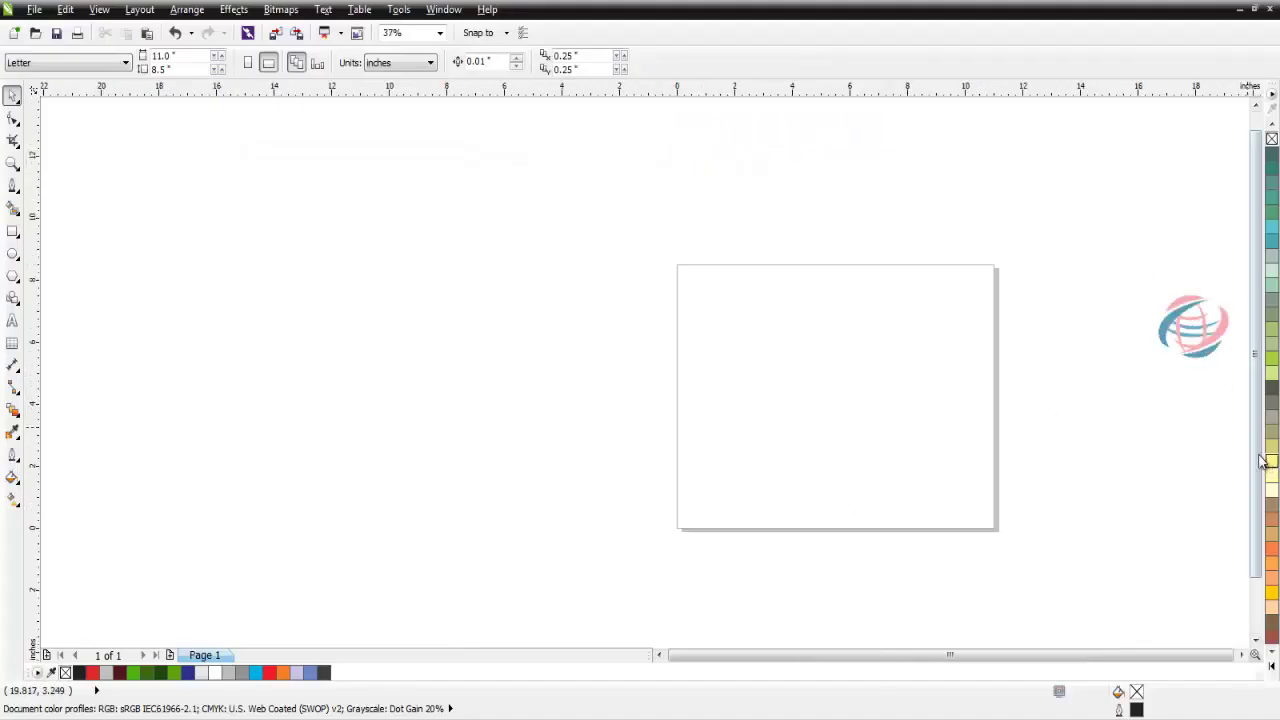
pyautogui.click(1197, 326)
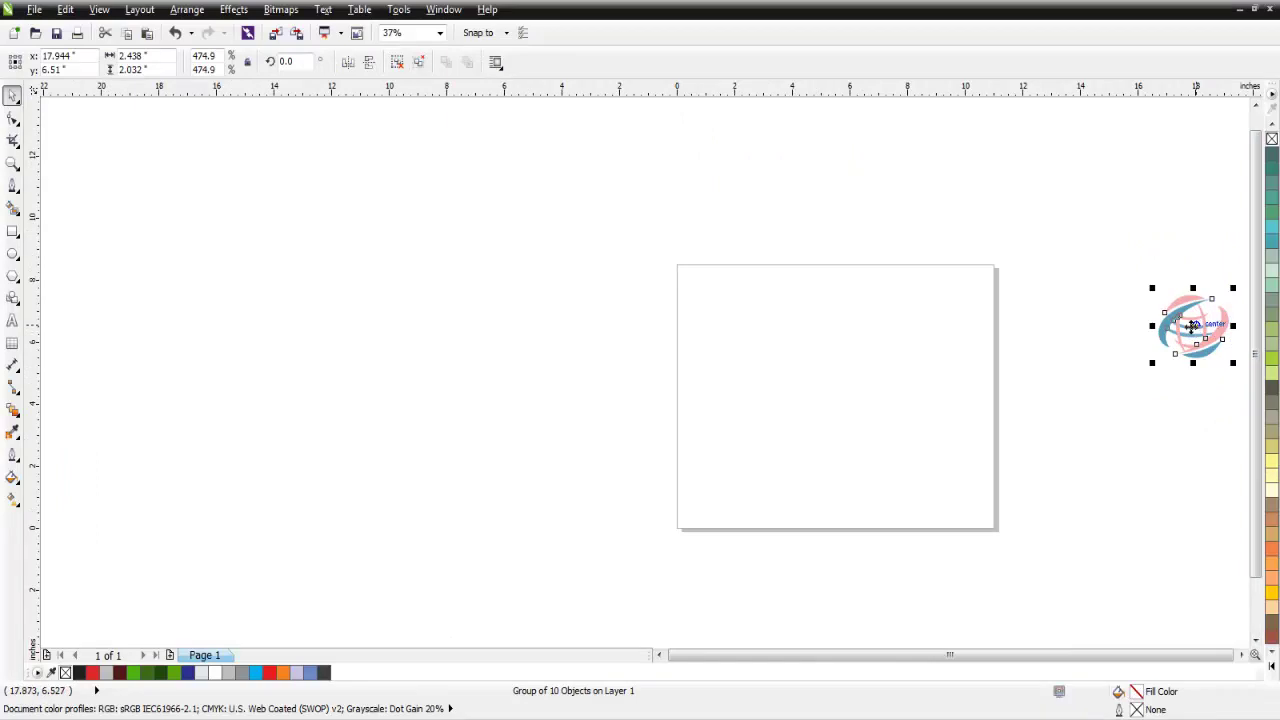
pyautogui.rightClick(1192, 326)
pyautogui.click(1045, 175)
pyautogui.click(309, 663)
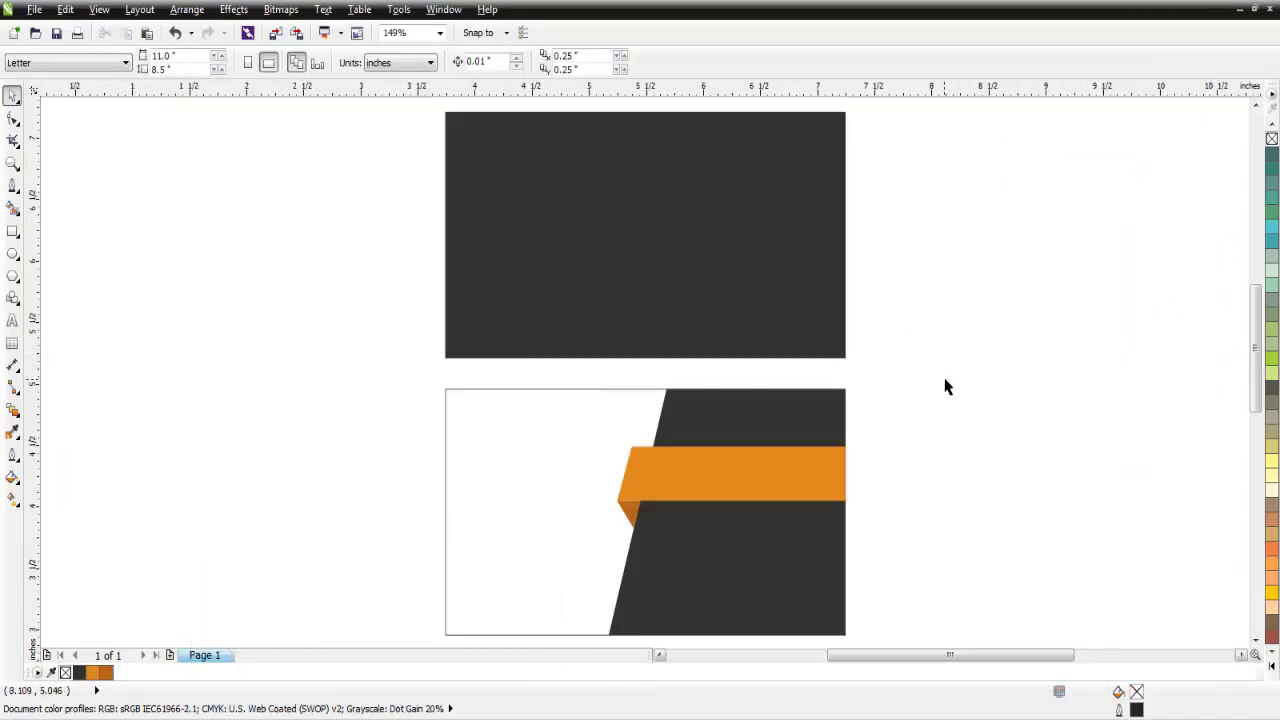
pyautogui.rightClick(970, 436)
pyautogui.click(1020, 539)
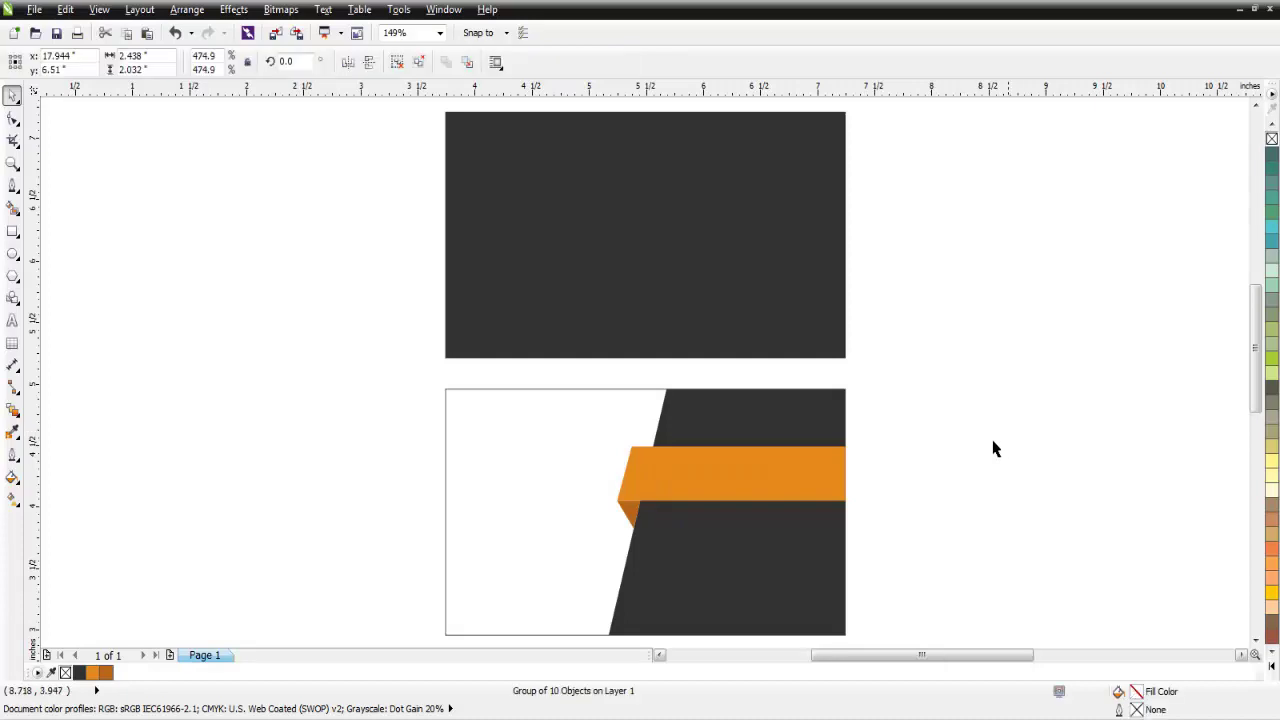
# Move the logo onto the dark back card and shrink it to about 1.03 x 0.9 inches.
pyautogui.scroll(-2, 945, 429)
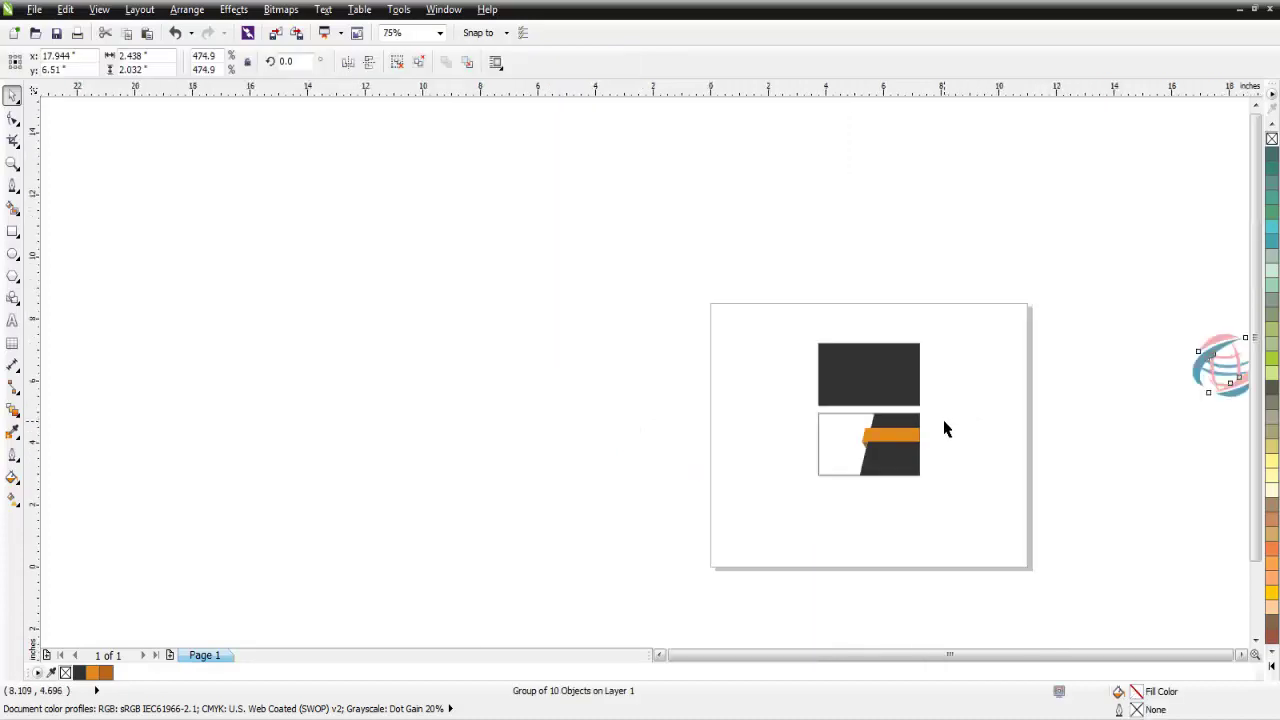
pyautogui.moveTo(1232, 375); pyautogui.dragTo(876, 380)
pyautogui.scroll(4, 876, 380)
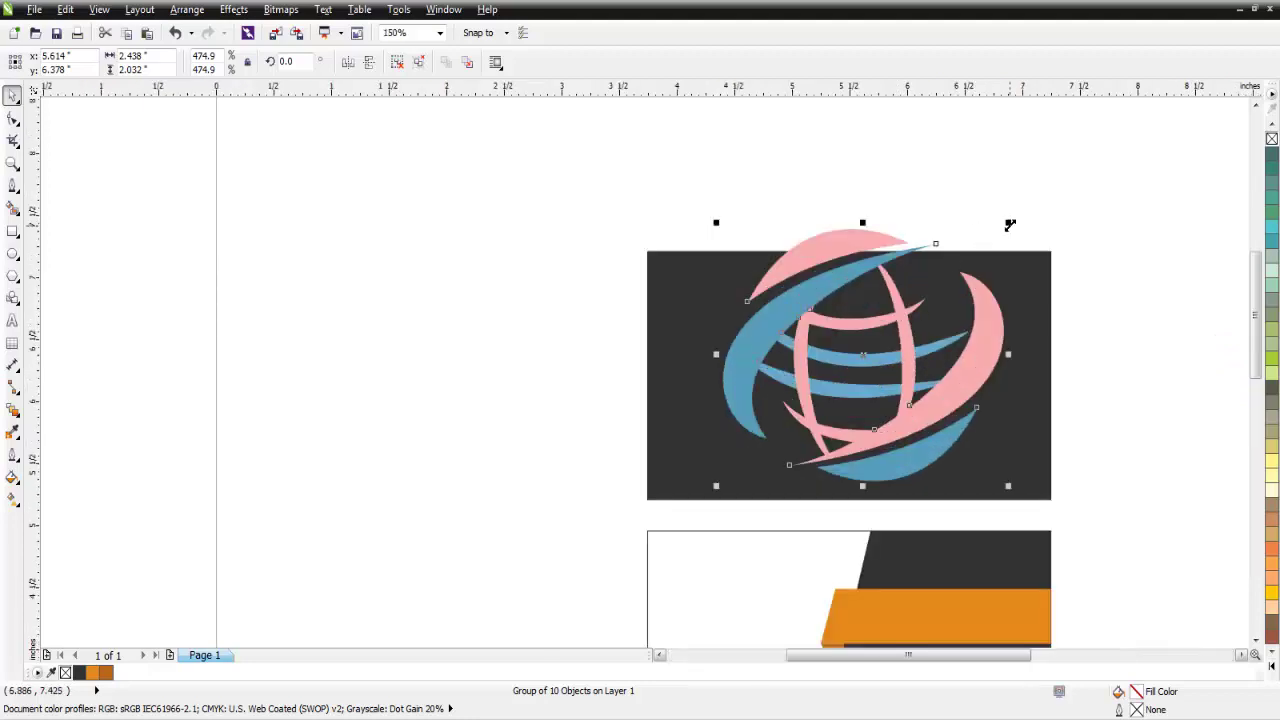
pyautogui.moveTo(1010, 225); pyautogui.dragTo(930, 297)
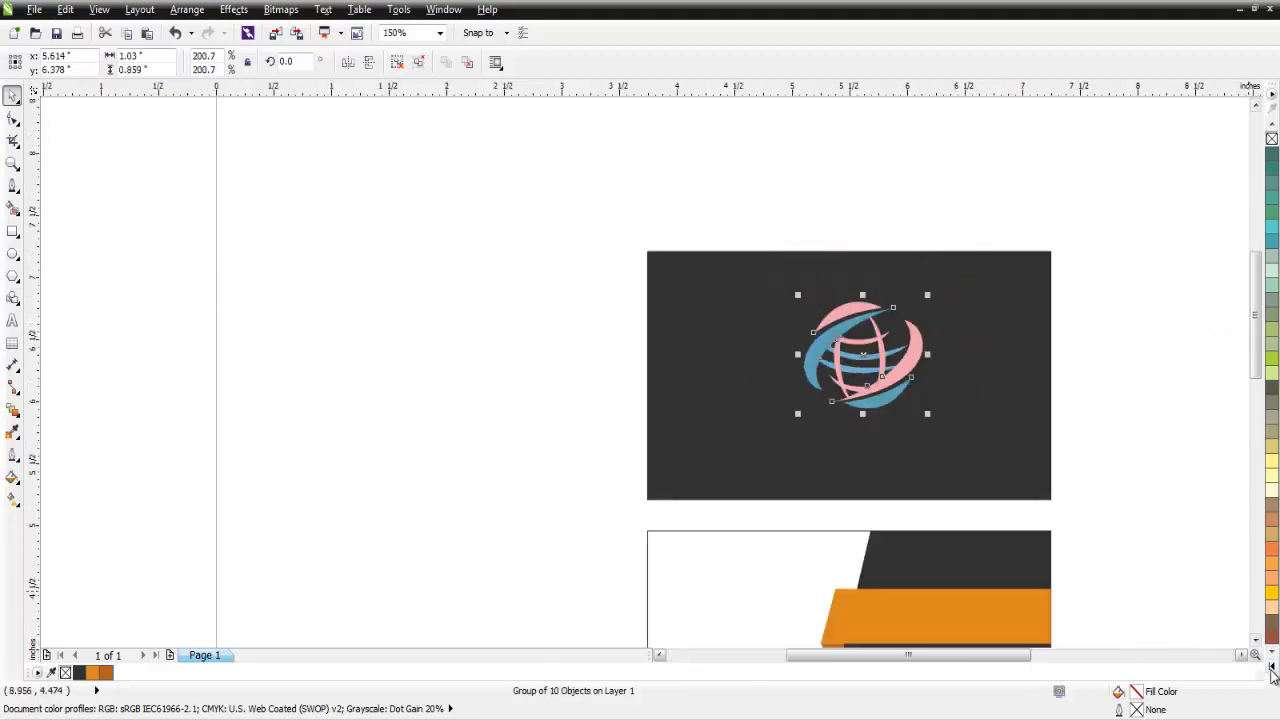
pyautogui.click(1272, 668)
# Make the globe logo white and resize it to about 0.8 x 0.67 inches.
pyautogui.click(1222, 306)
pyautogui.click(1129, 334)
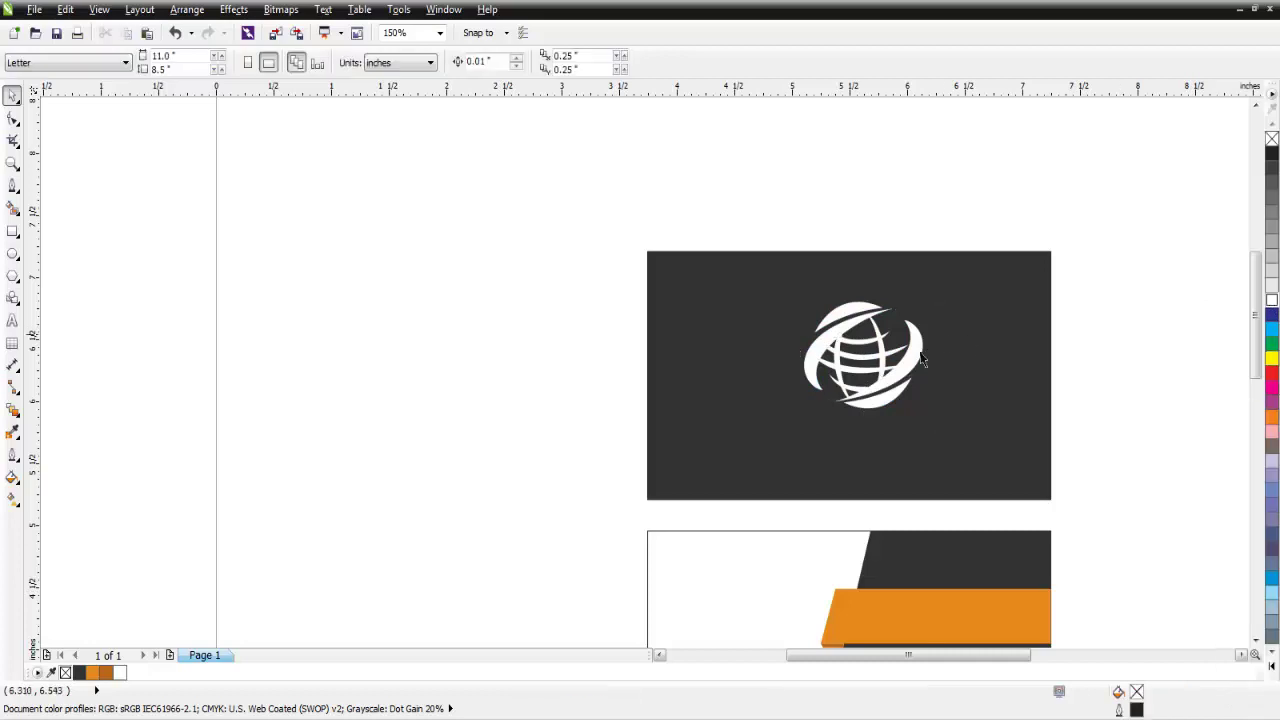
pyautogui.click(903, 375)
pyautogui.moveTo(926, 292); pyautogui.dragTo(909, 311)
pyautogui.moveTo(815, 399); pyautogui.dragTo(809, 402)
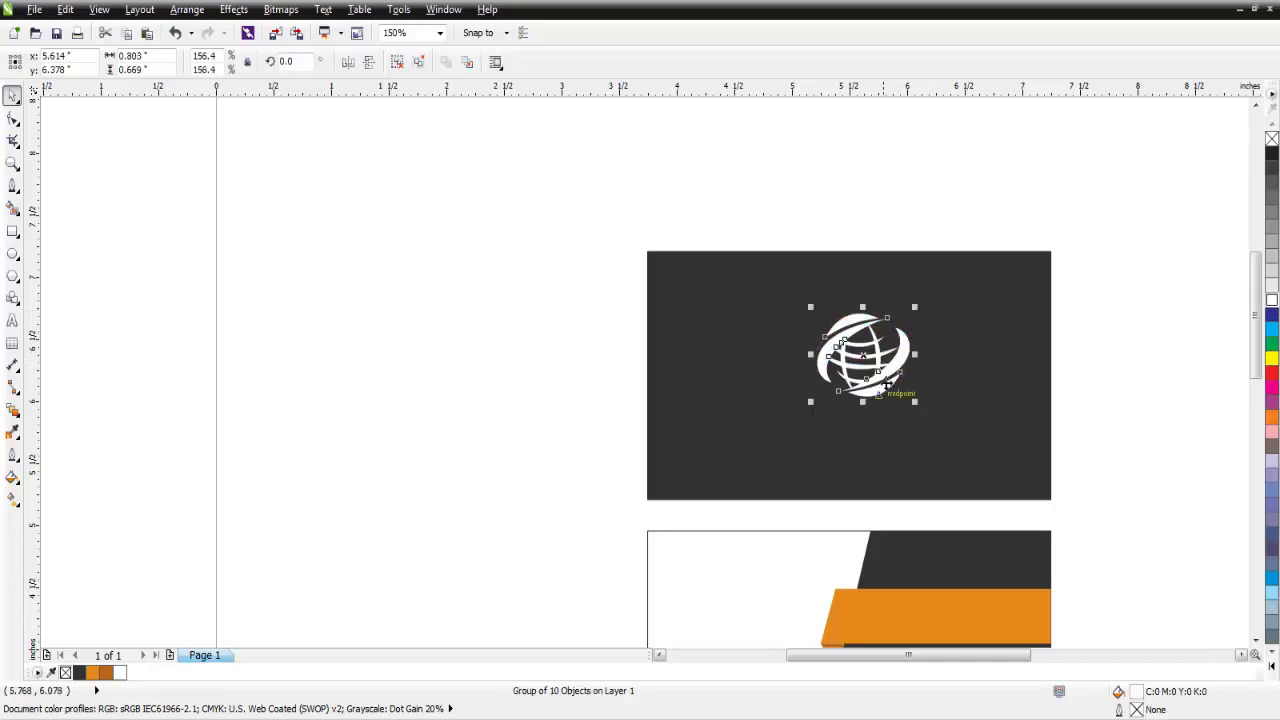
# Centre the logo horizontally and vertically on the back card using Align and Distribute.
pyautogui.keyDown('shift'); pyautogui.click(962, 429); pyautogui.keyUp('shift')
pyautogui.click(647, 62)
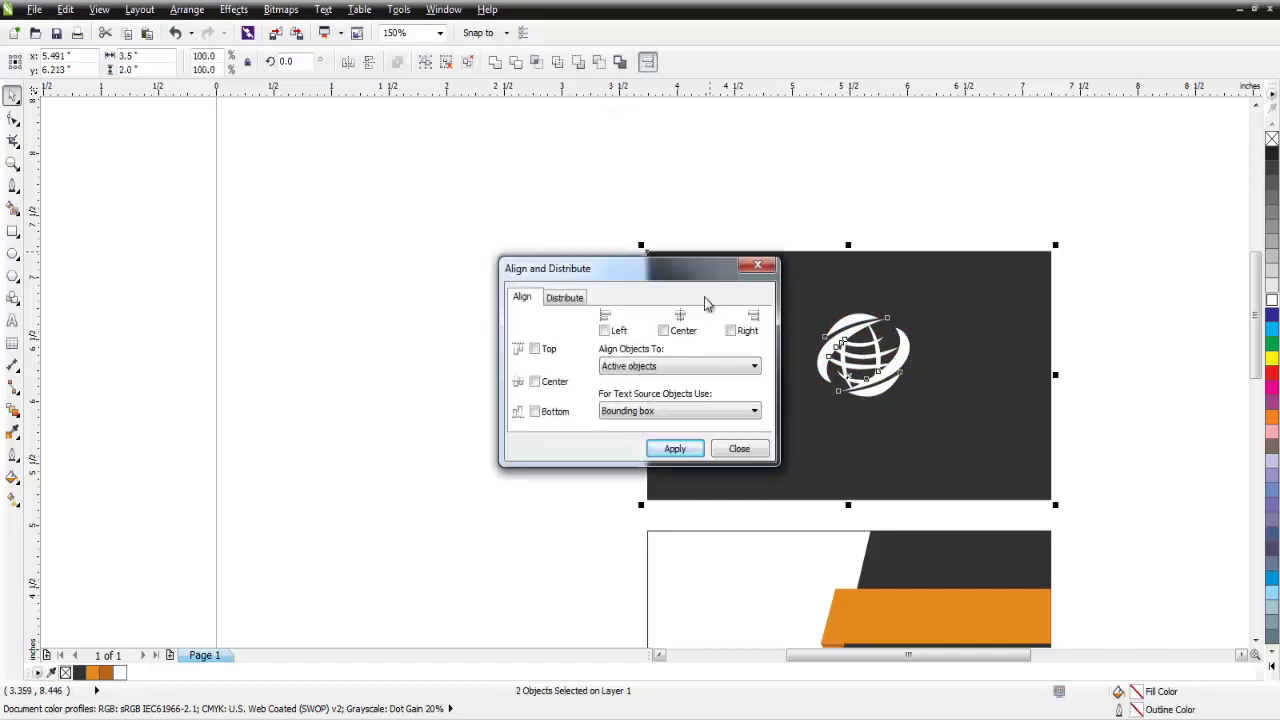
pyautogui.moveTo(683, 260); pyautogui.dragTo(433, 243)
pyautogui.click(405, 297)
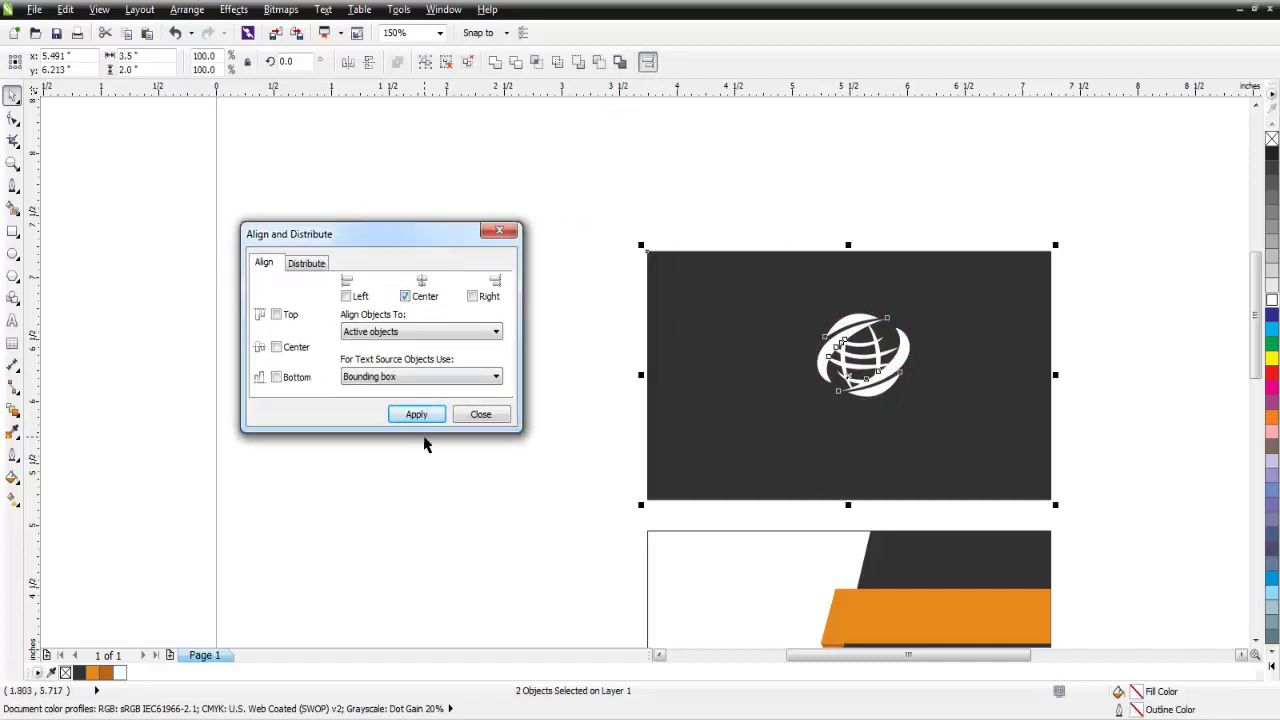
pyautogui.click(416, 414)
pyautogui.click(277, 348)
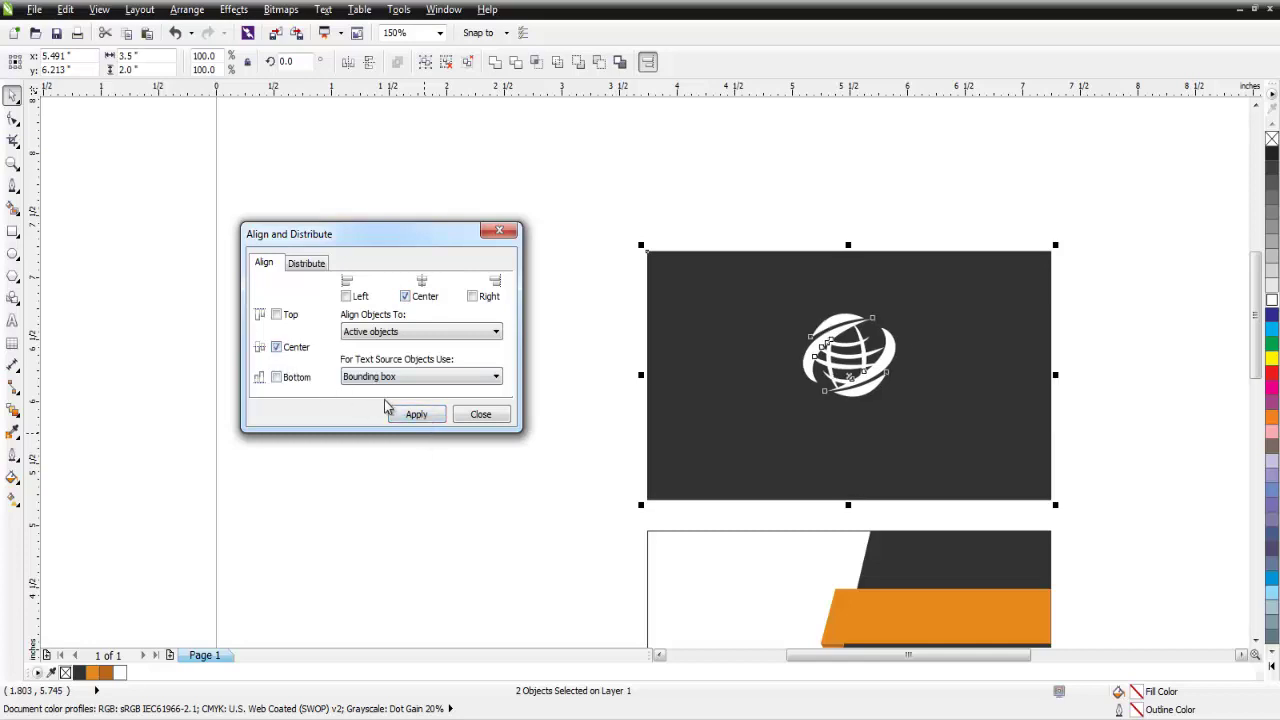
pyautogui.click(416, 414)
pyautogui.click(477, 416)
pyautogui.click(590, 168)
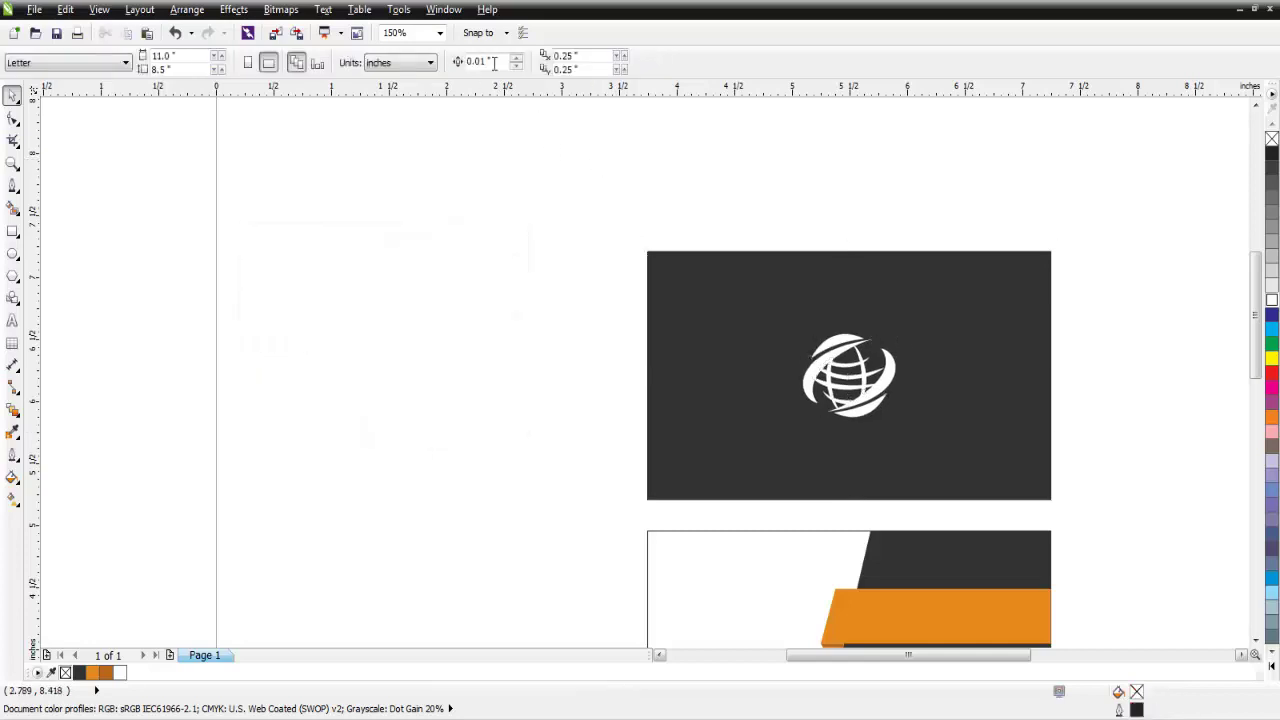
pyautogui.click(439, 33)
pyautogui.click(426, 55)
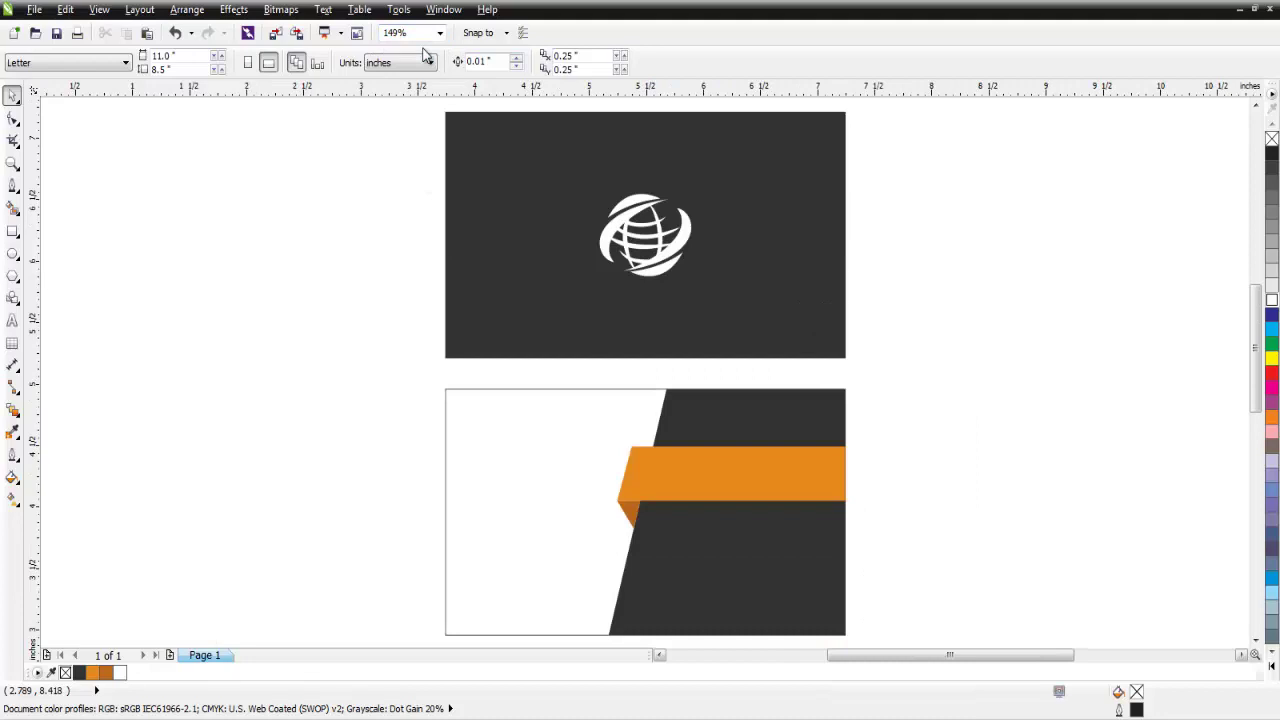
# Type 'COMPANY NAME' on the dark card and make the word COMPANY bold.
pyautogui.click(13, 321)
pyautogui.click(578, 312)
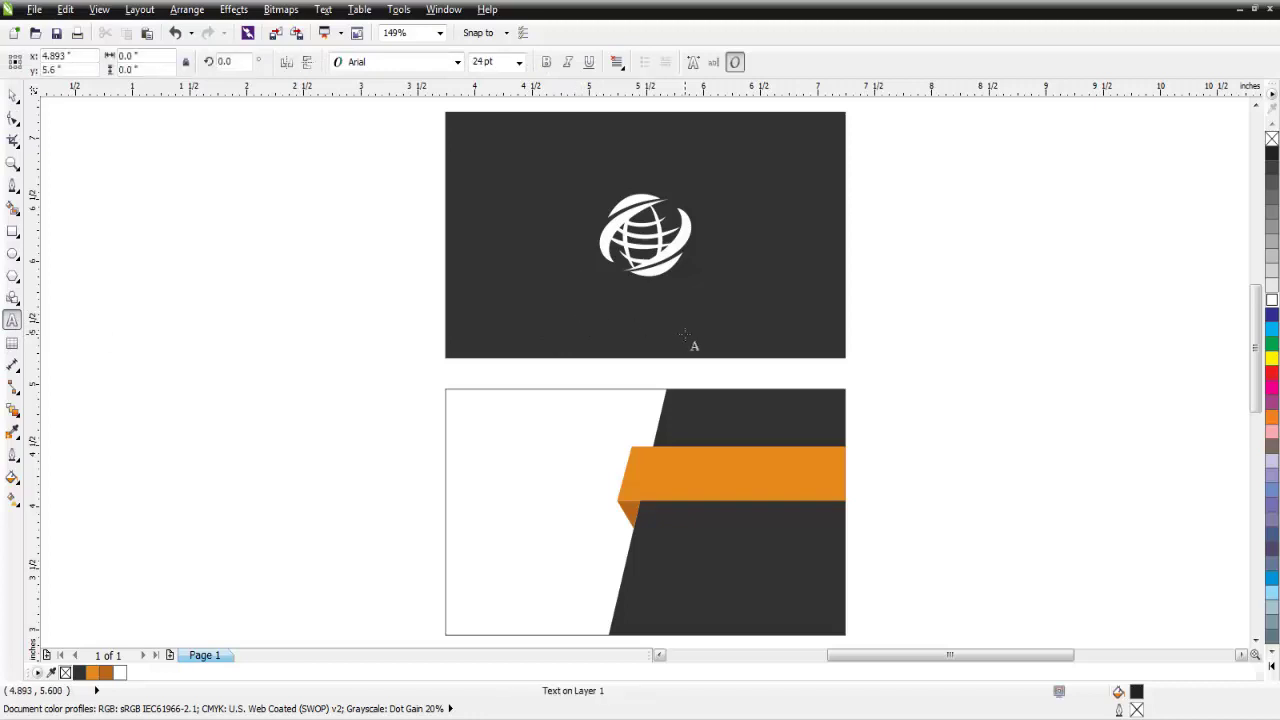
pyautogui.write('COMPANY')
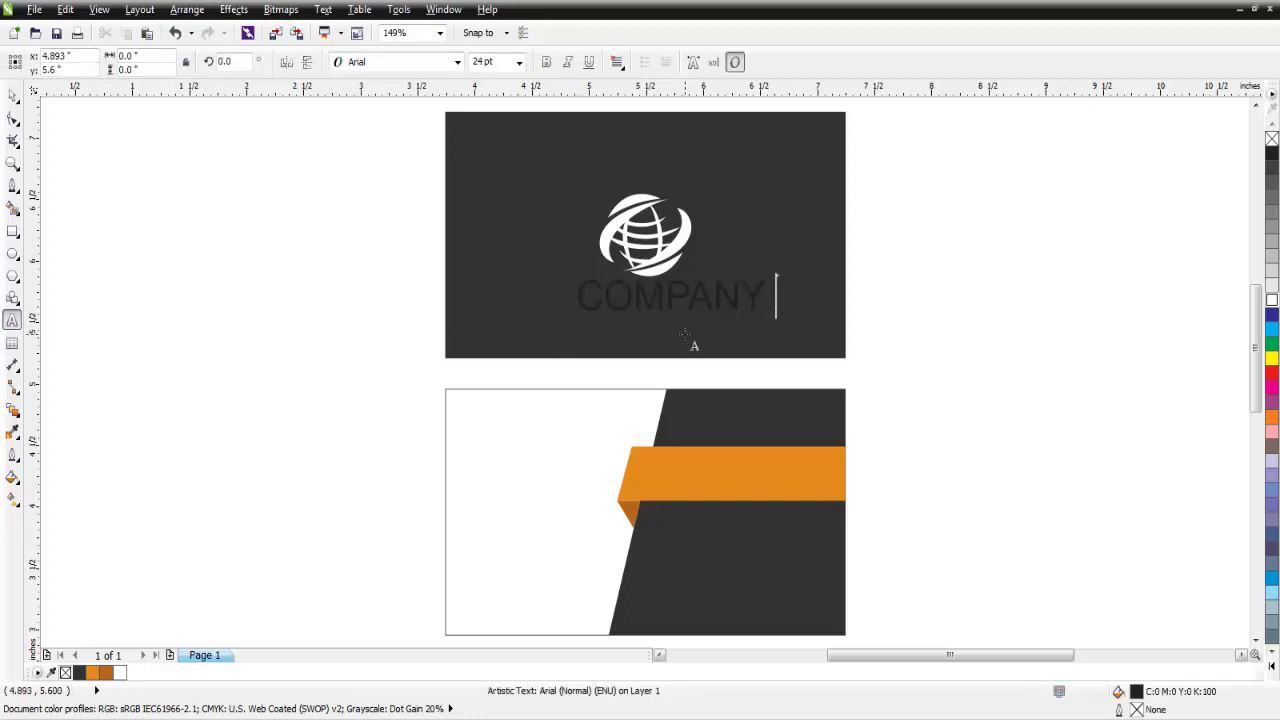
pyautogui.write(' NAME')
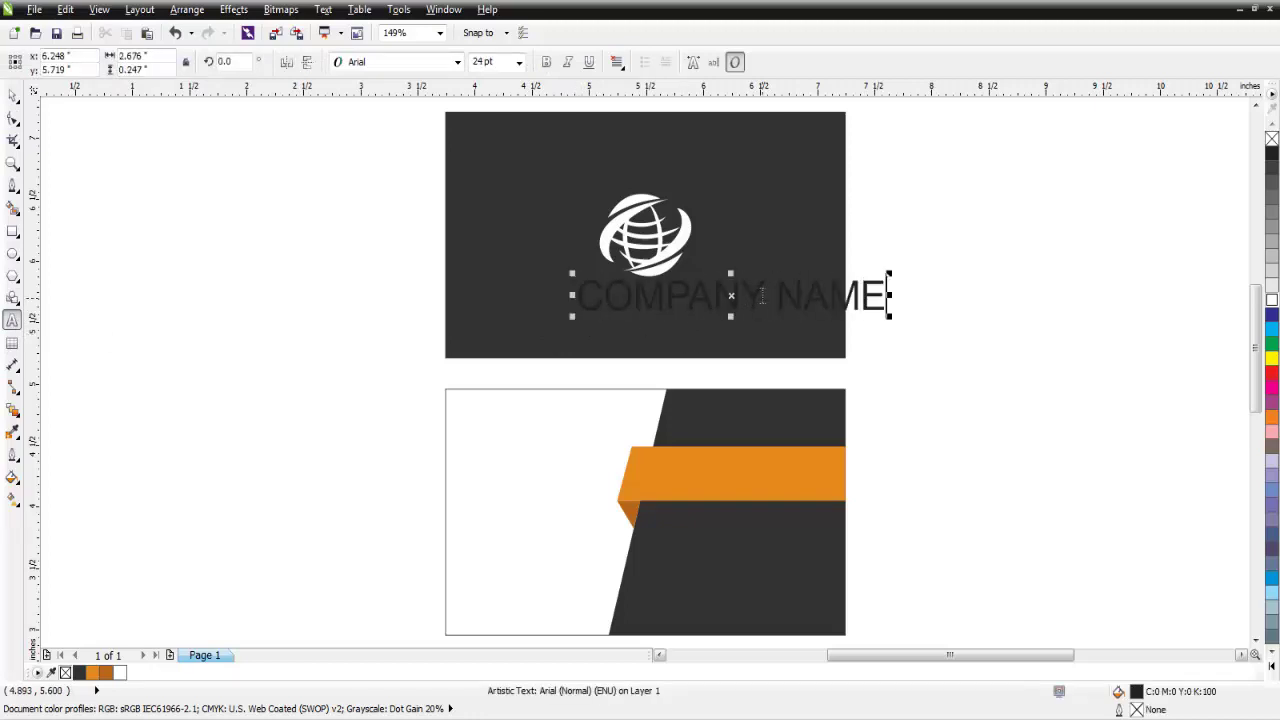
pyautogui.moveTo(765, 296); pyautogui.dragTo(577, 296)
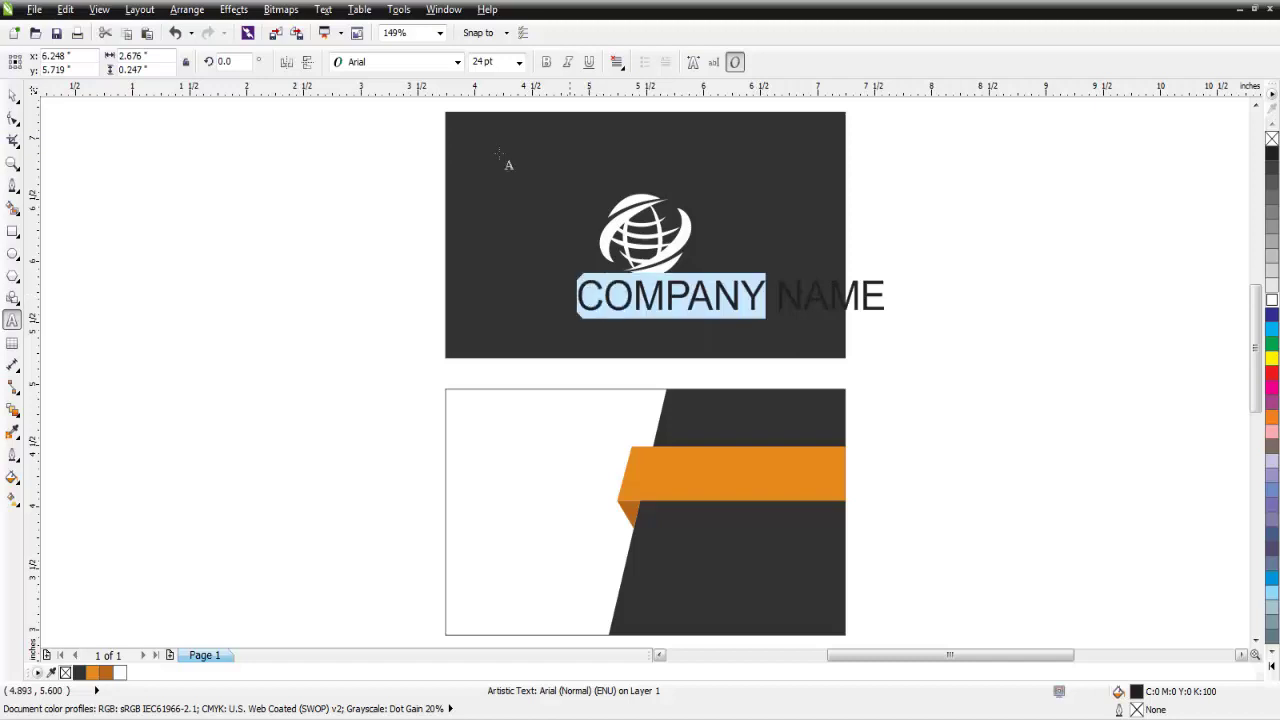
pyautogui.click(546, 64)
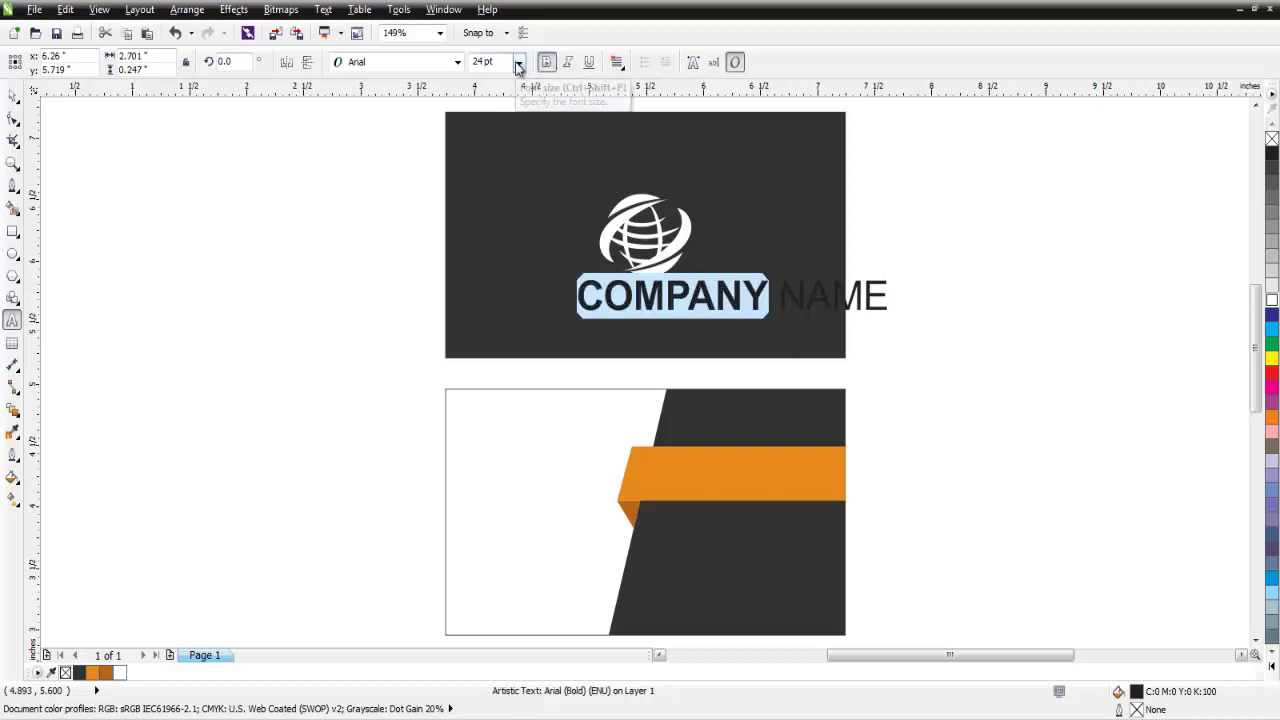
# Colour the company name white and scale it down to about 15 pt below the logo.
pyautogui.click(762, 297)
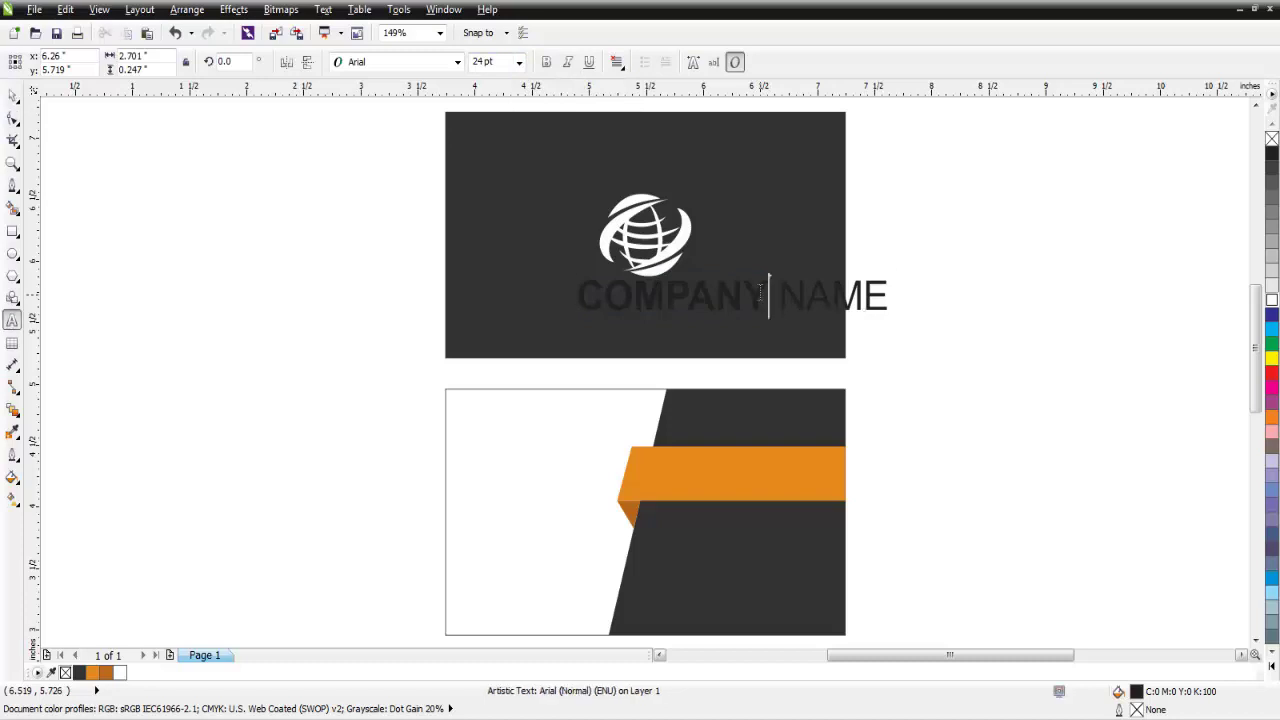
pyautogui.hotkey('ctrl', 'a')
pyautogui.click(1271, 665)
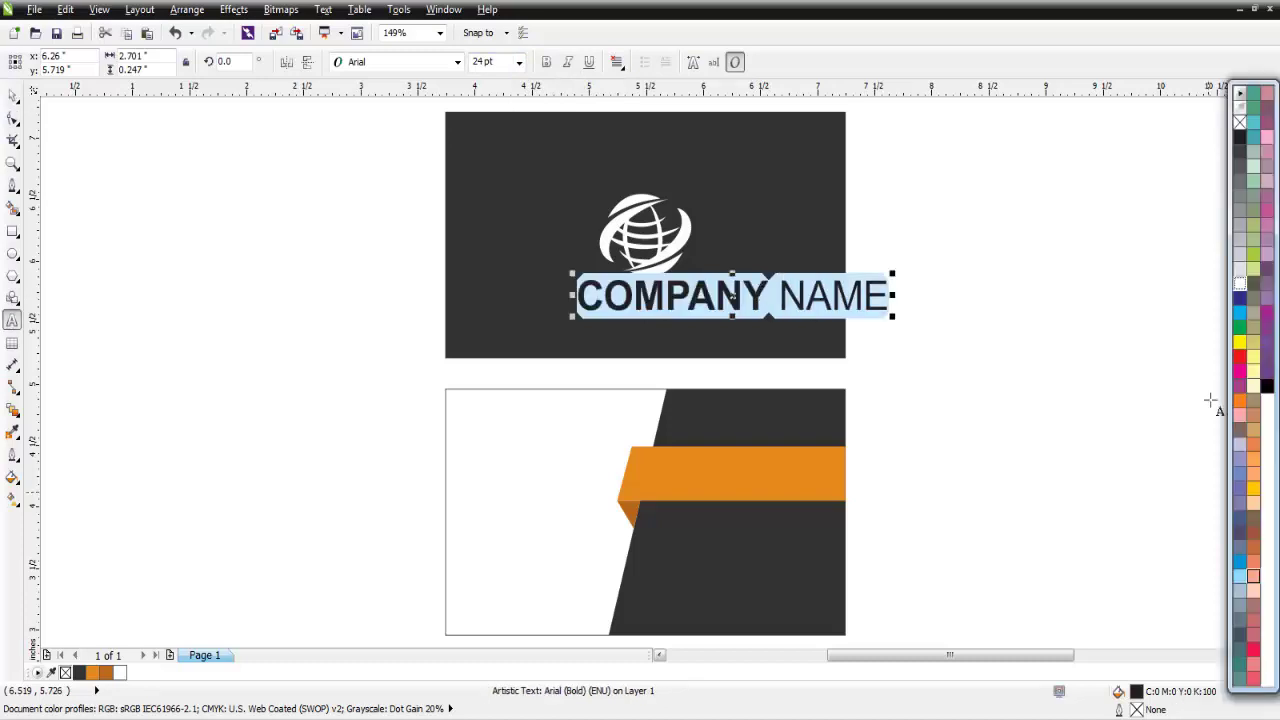
pyautogui.click(1239, 288)
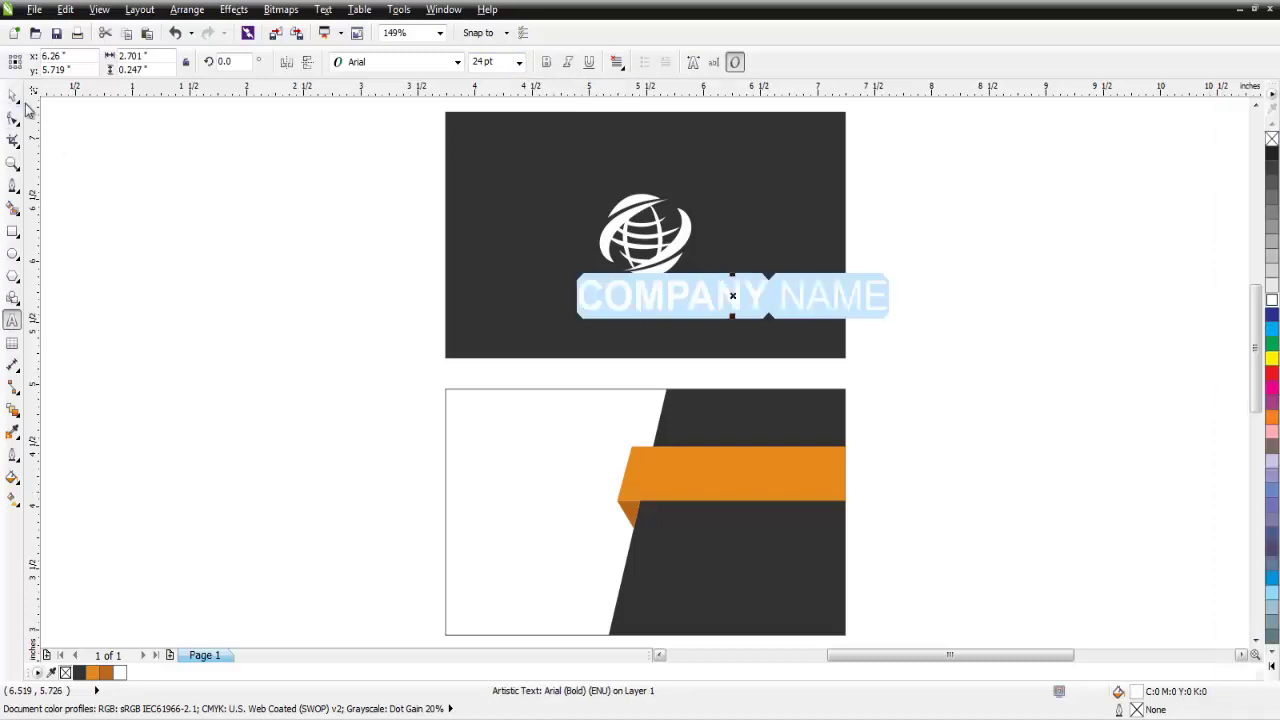
pyautogui.click(13, 95)
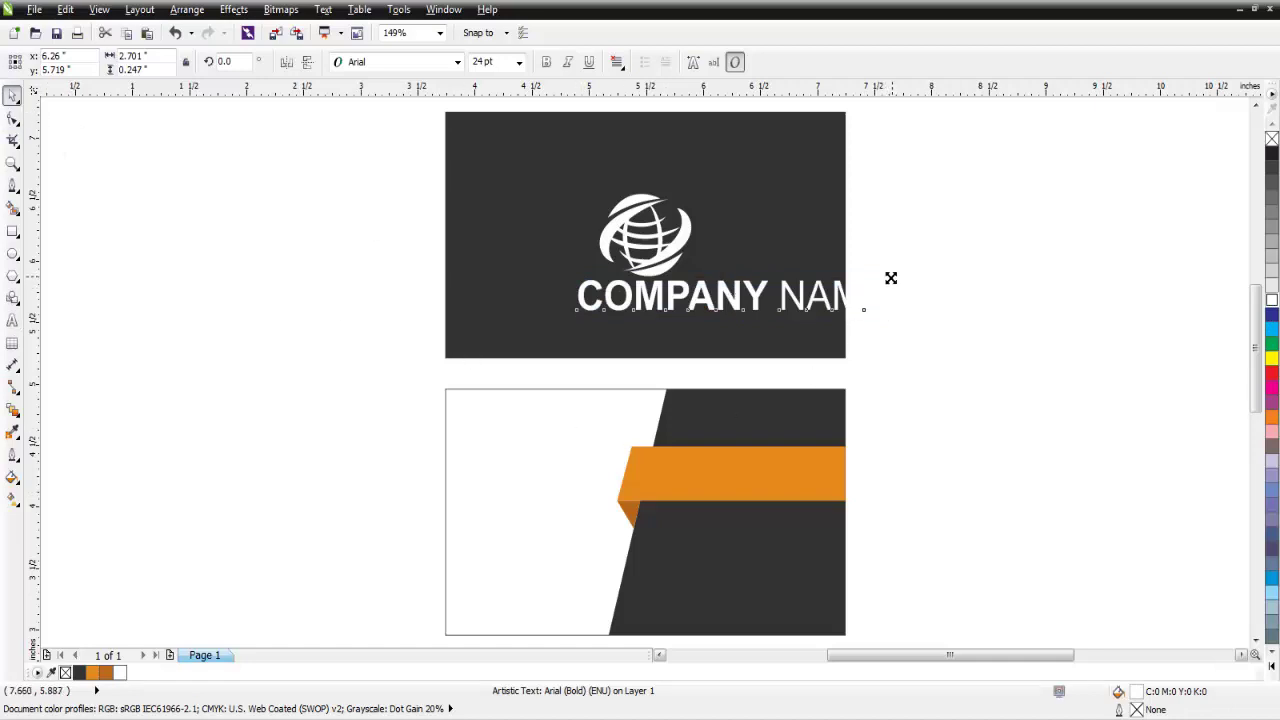
pyautogui.moveTo(891, 277); pyautogui.dragTo(885, 282)
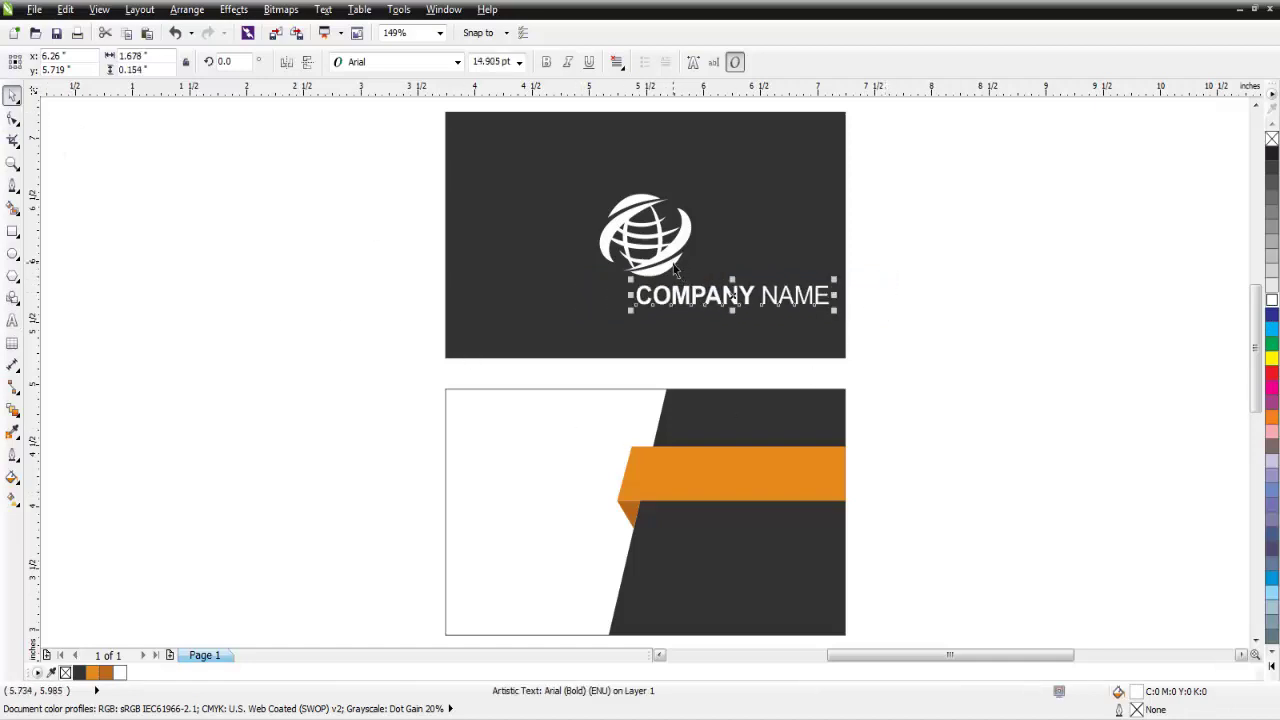
pyautogui.keyDown('shift'); pyautogui.click(674, 264); pyautogui.keyUp('shift')
# Centre COMPANY NAME horizontally under the globe logo with Align and Distribute.
pyautogui.click(647, 62)
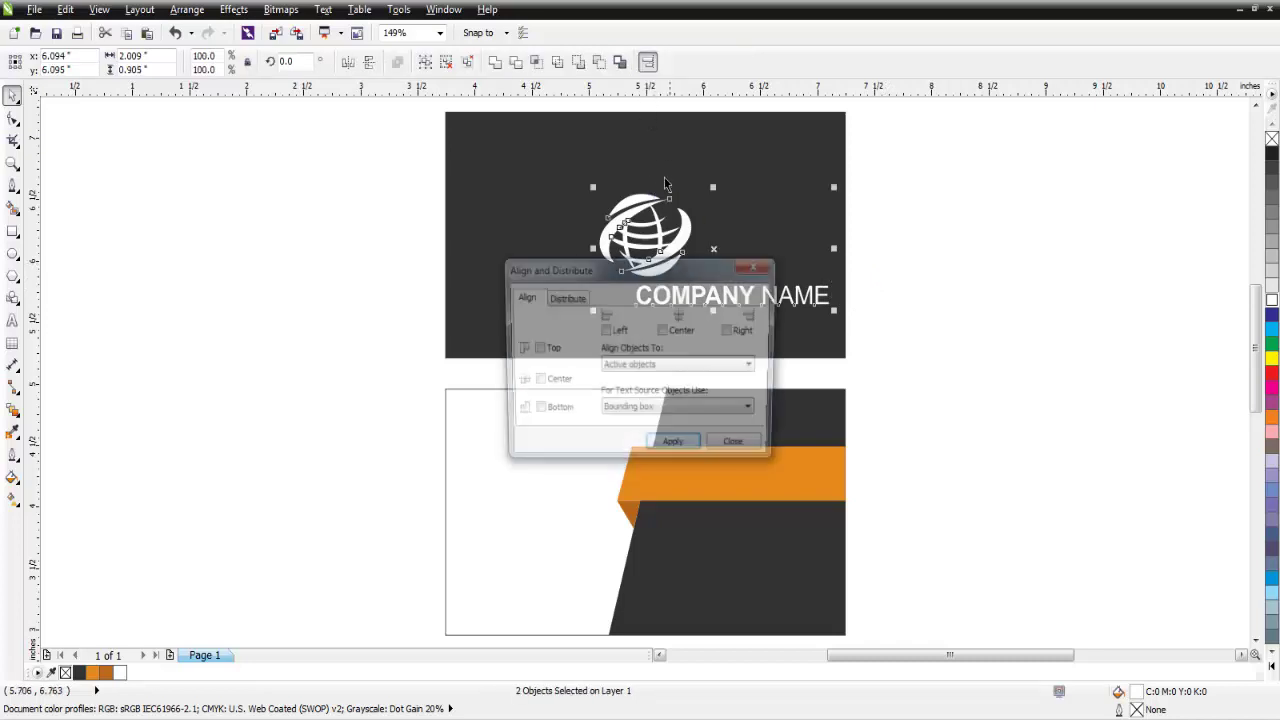
pyautogui.moveTo(644, 282); pyautogui.dragTo(940, 243)
pyautogui.click(957, 287)
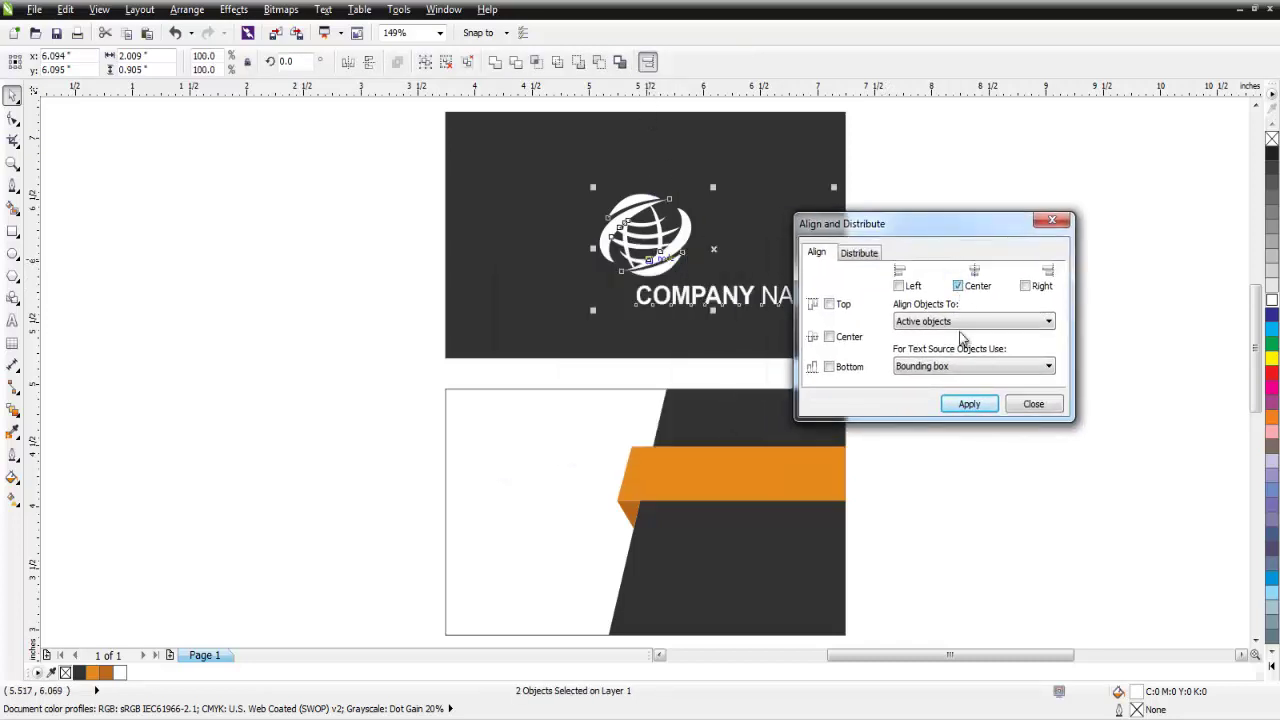
pyautogui.click(969, 403)
pyautogui.click(1033, 403)
# Nudge the logo and company name together slightly higher on the dark card.
pyautogui.click(880, 203)
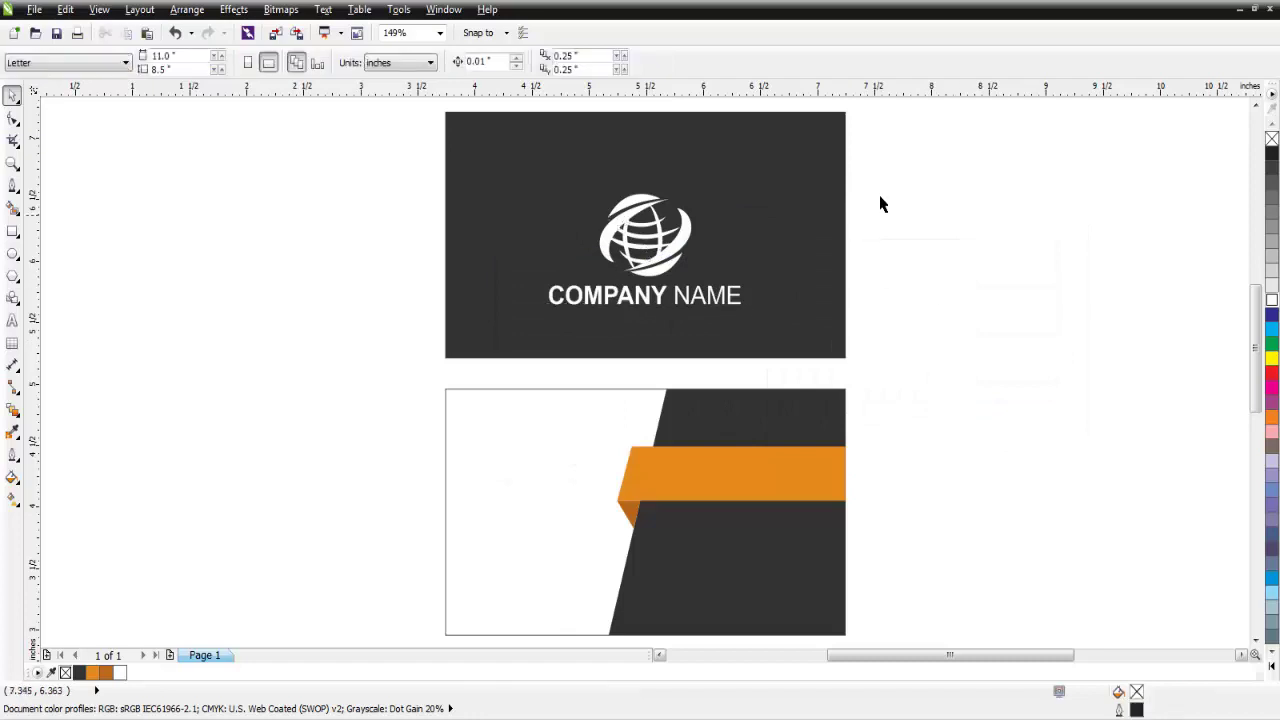
pyautogui.moveTo(916, 155); pyautogui.dragTo(475, 348)
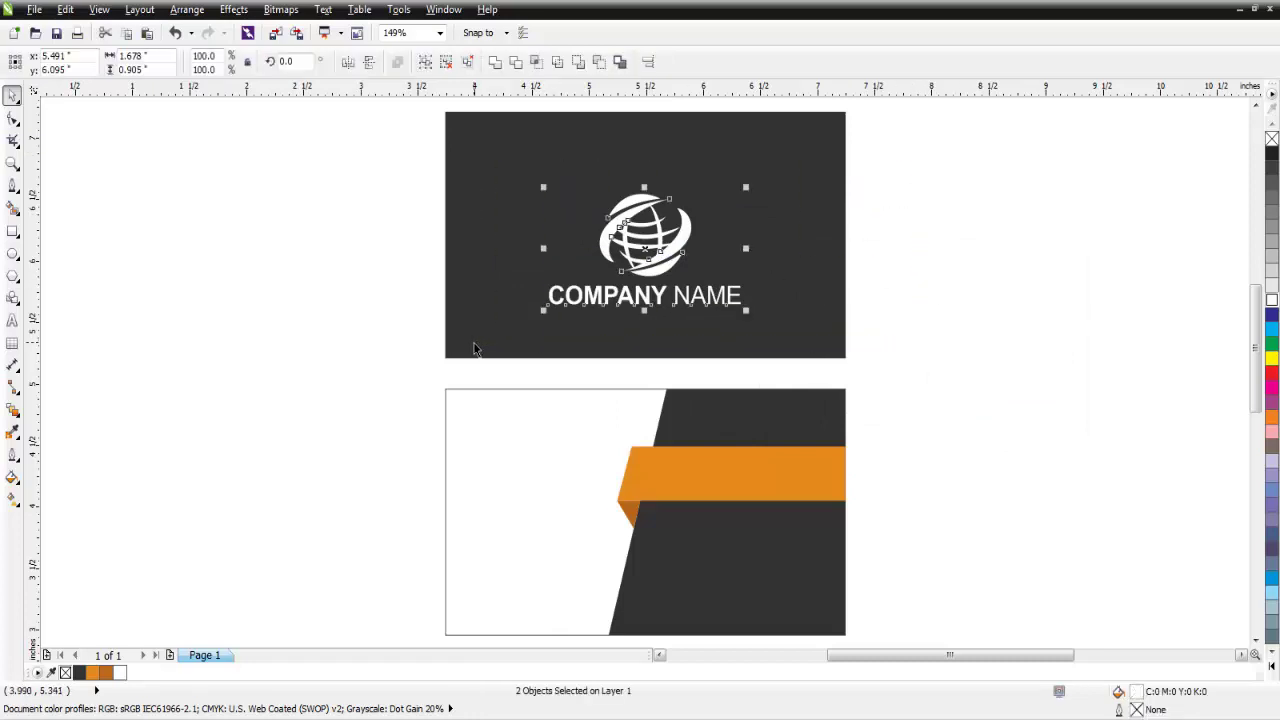
pyautogui.press('Up')
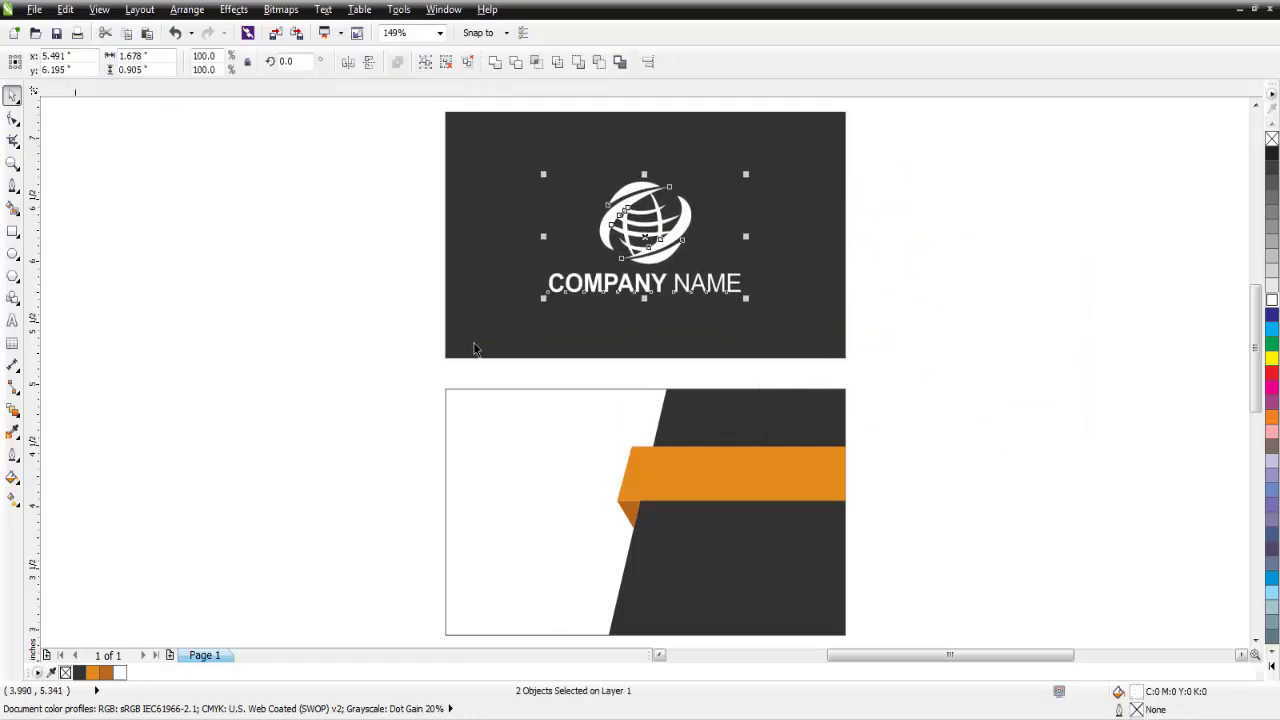
pyautogui.press('Up')
pyautogui.press('Up')
pyautogui.press('Up')
pyautogui.press('Up')
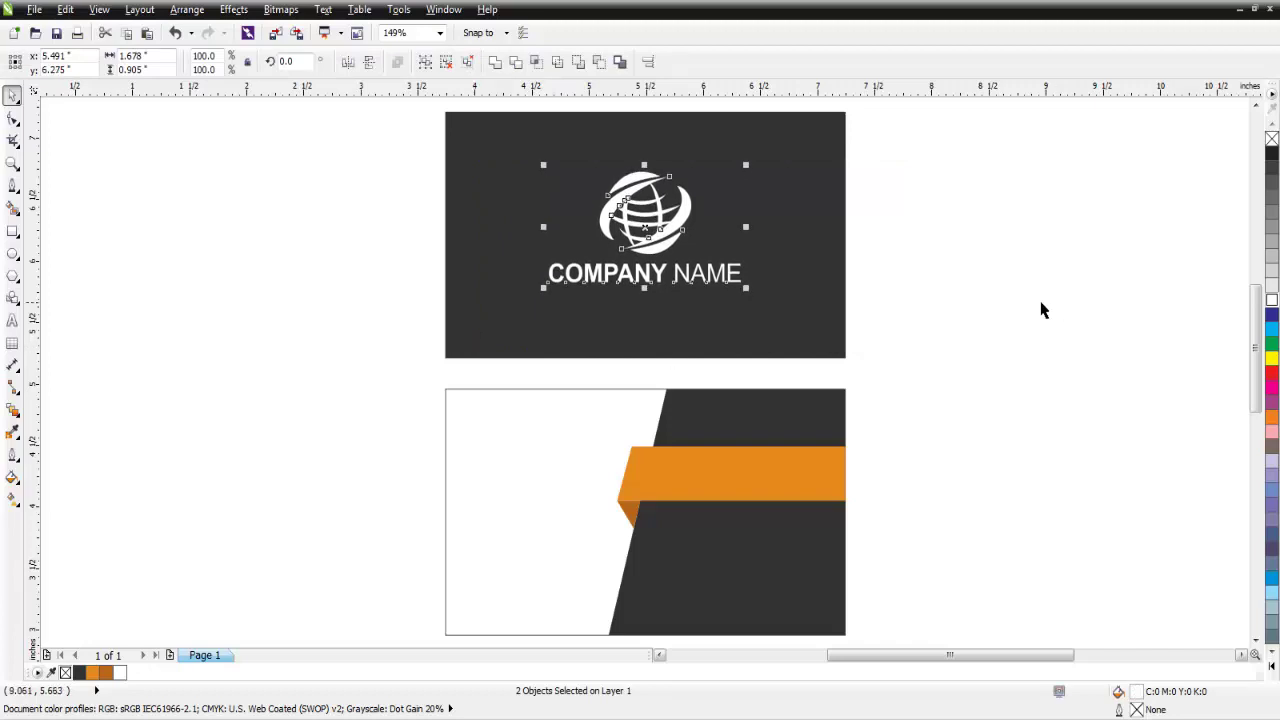
pyautogui.click(993, 309)
pyautogui.moveTo(898, 158); pyautogui.dragTo(518, 321)
# Copy the logo and company name and place the copy on the front card's white area.
pyautogui.rightClick(643, 229)
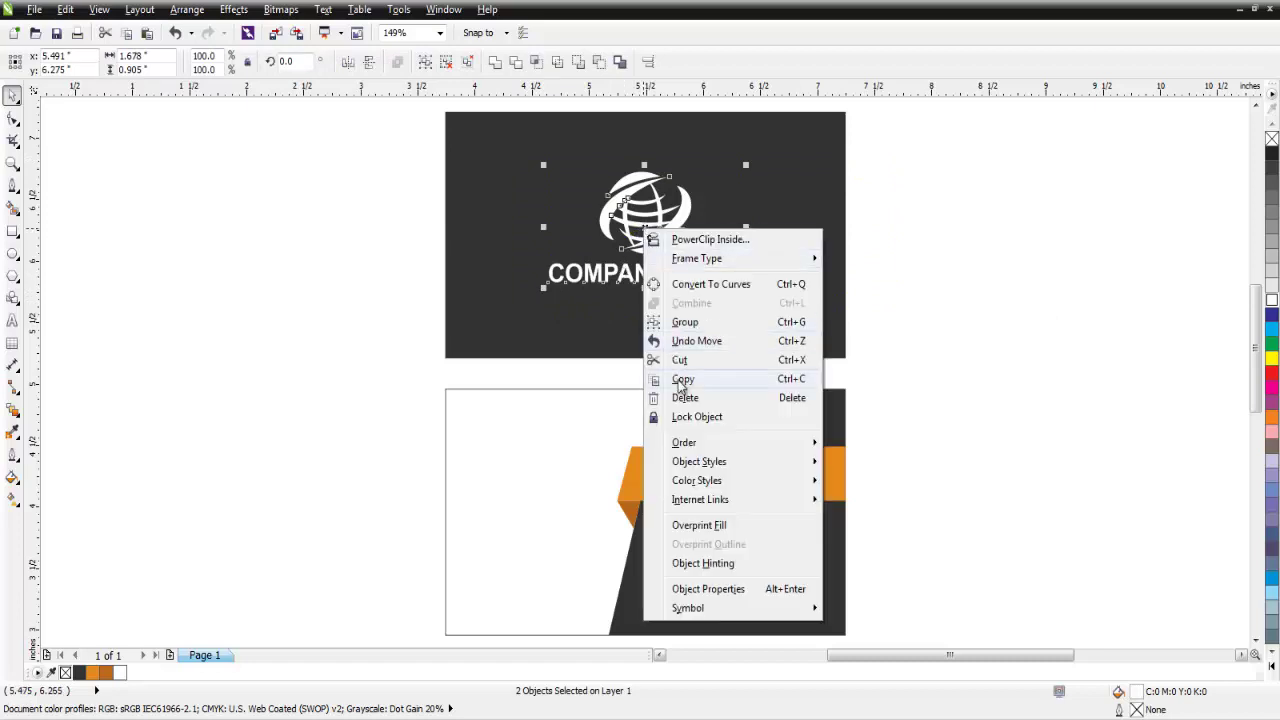
pyautogui.click(680, 384)
pyautogui.click(934, 288)
pyautogui.rightClick(934, 288)
pyautogui.click(960, 400)
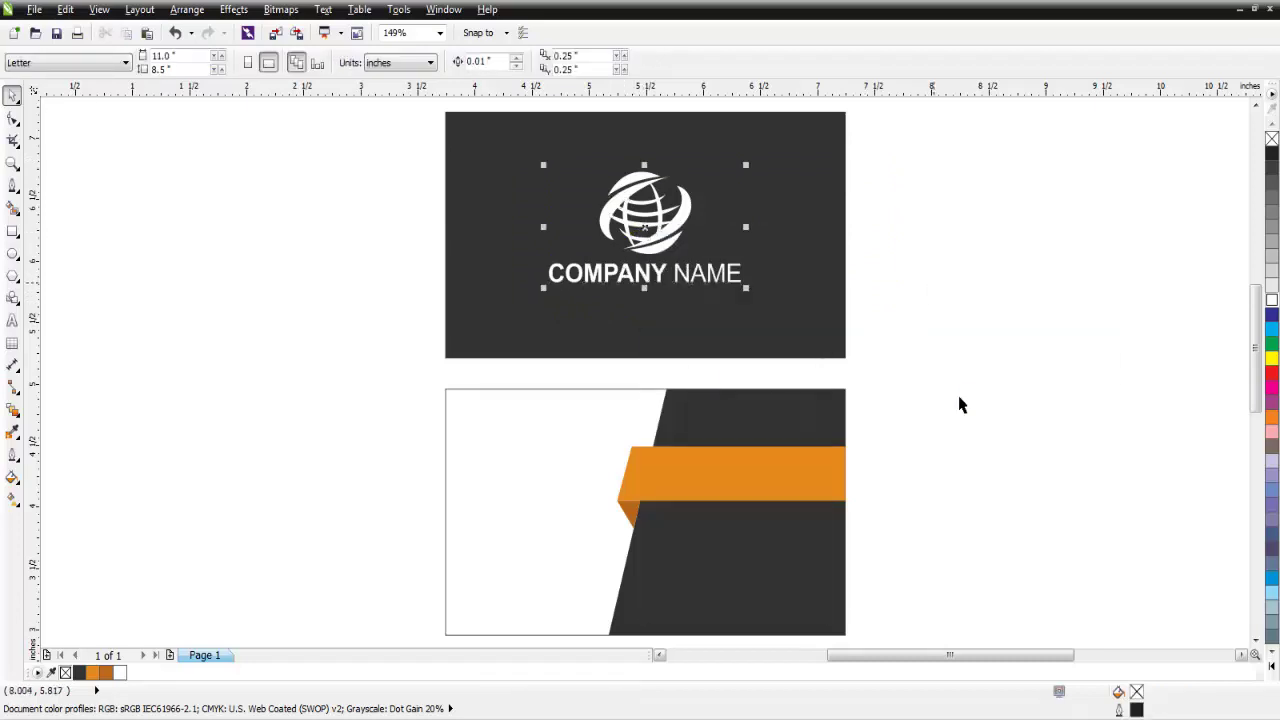
pyautogui.moveTo(644, 227); pyautogui.dragTo(534, 500)
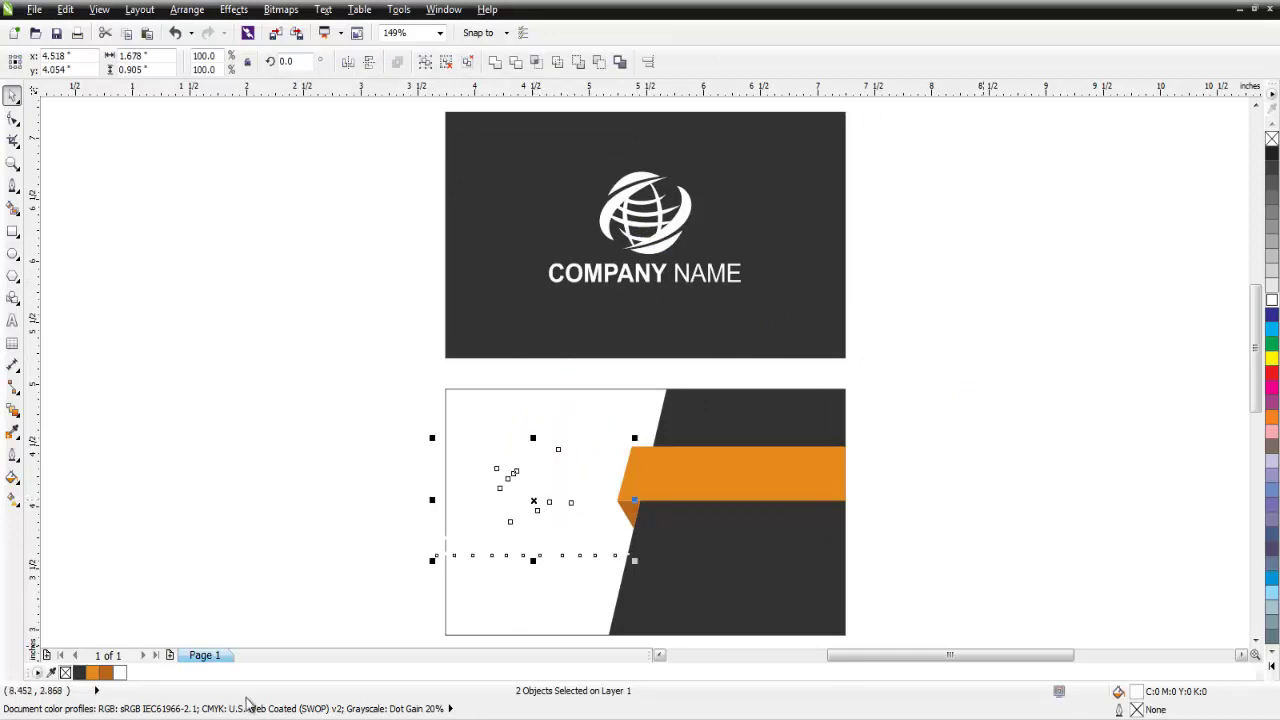
# Colour the copied logo and name orange and resize them on the front card.
pyautogui.click(93, 675)
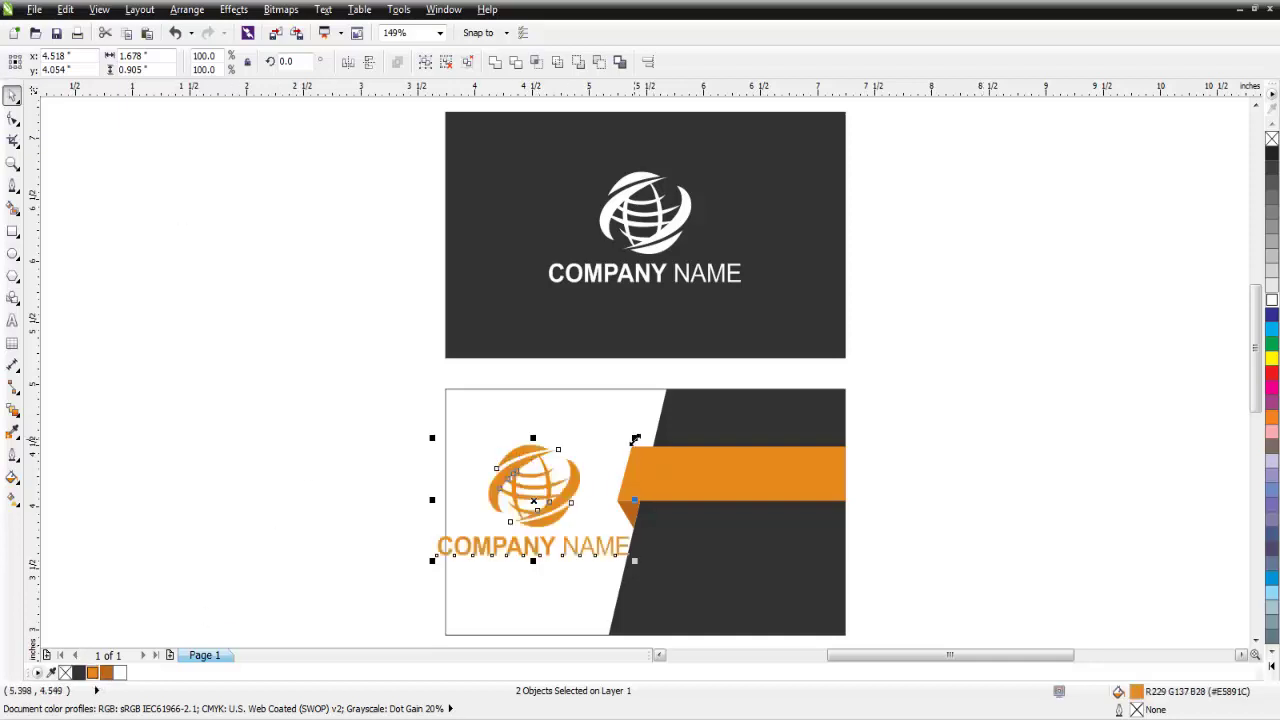
pyautogui.moveTo(636, 438); pyautogui.dragTo(603, 472)
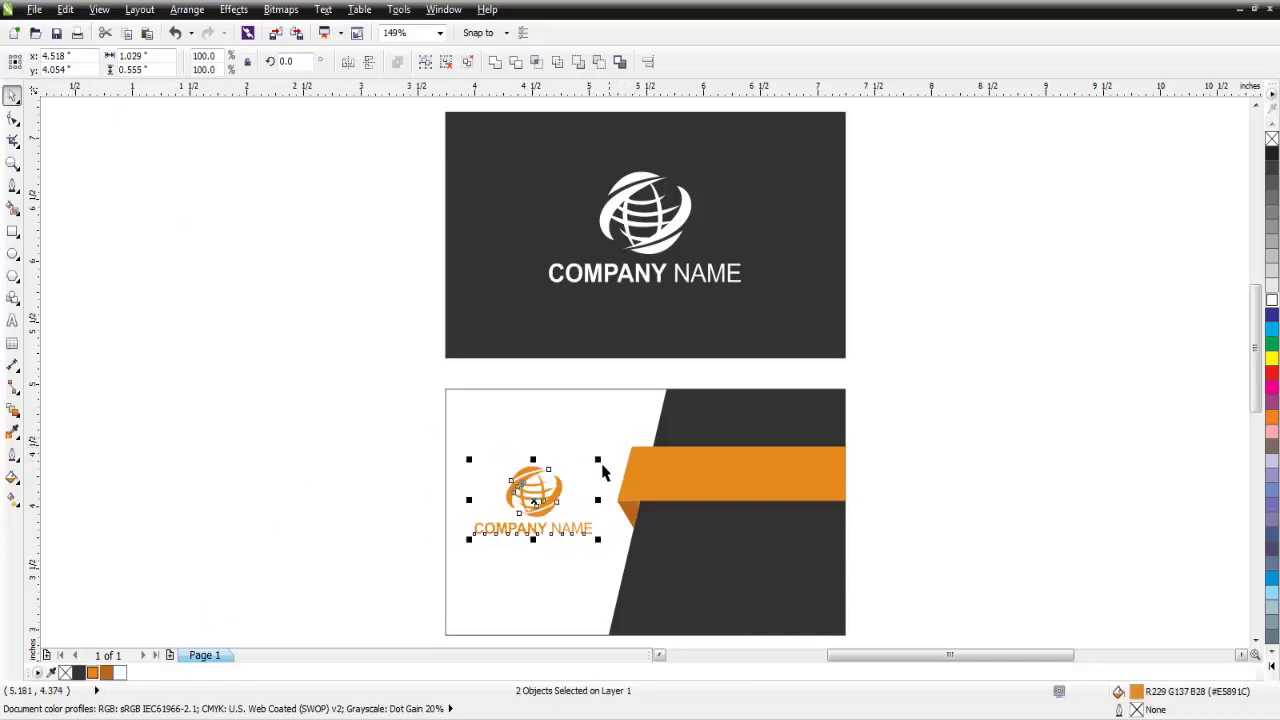
pyautogui.click(394, 478)
pyautogui.click(547, 530)
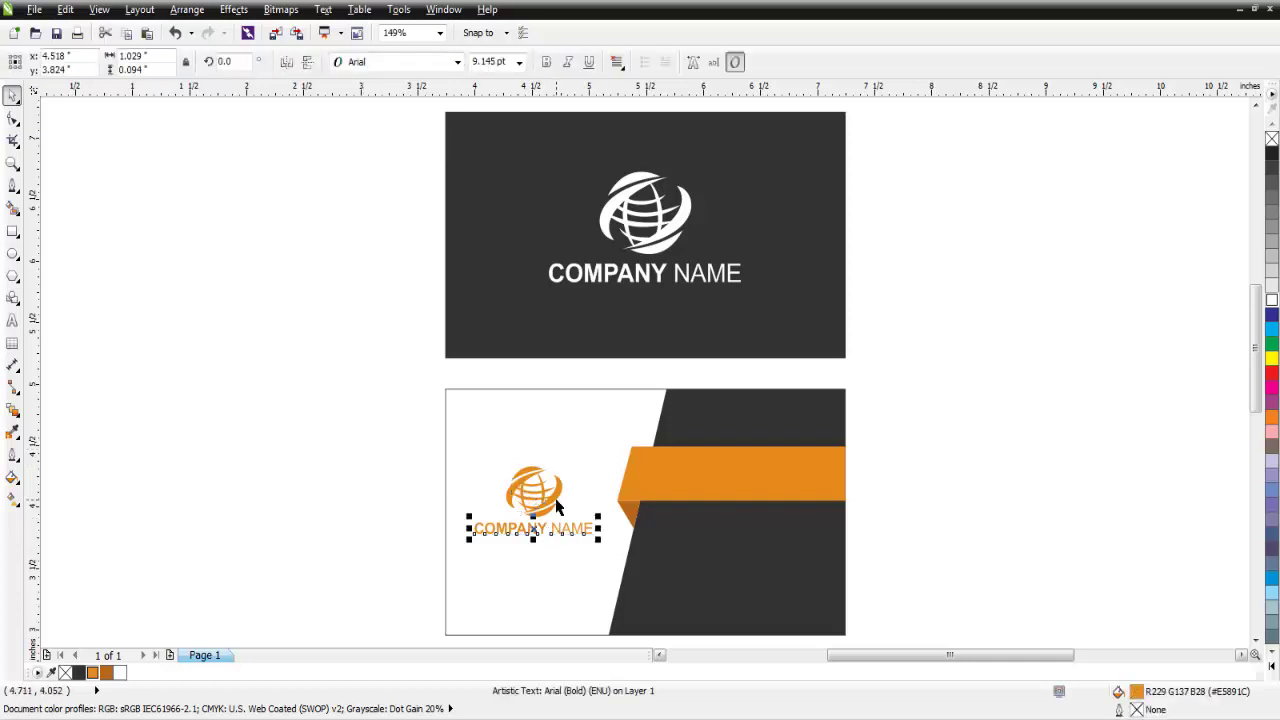
pyautogui.keyDown('shift'); pyautogui.click(558, 505); pyautogui.keyUp('shift')
pyautogui.moveTo(596, 540); pyautogui.dragTo(618, 566)
pyautogui.click(935, 470)
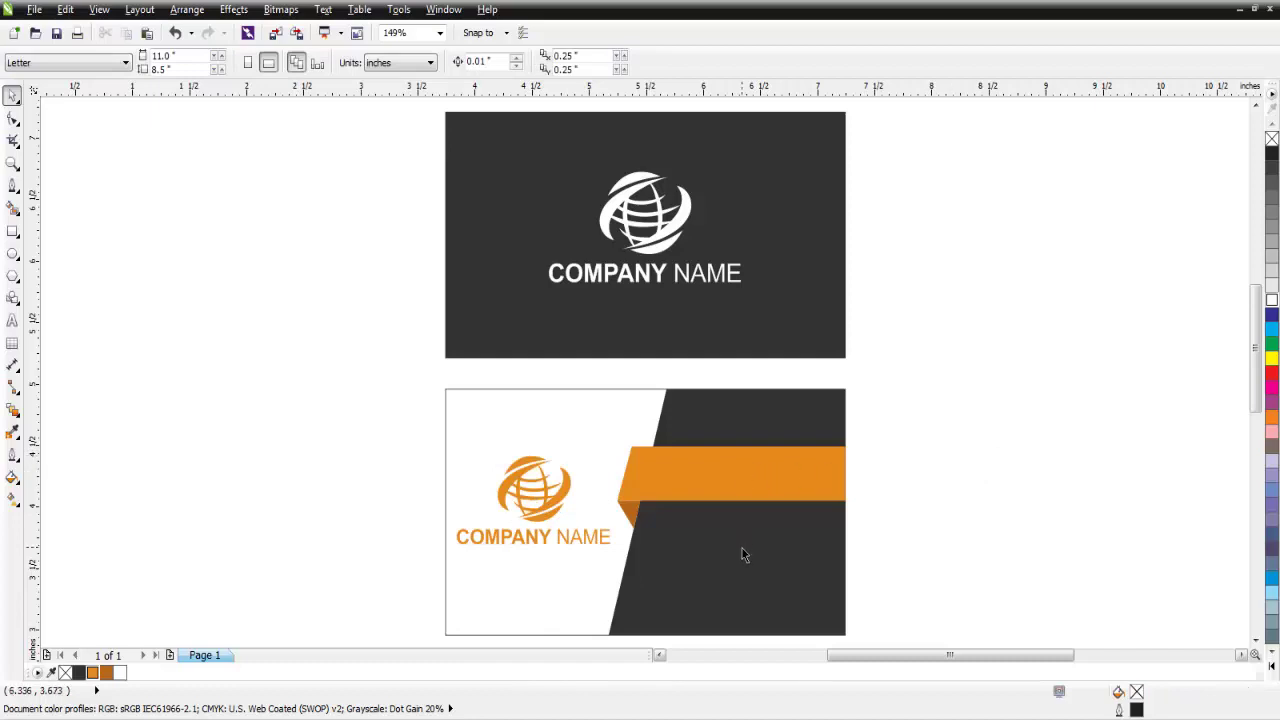
pyautogui.hotkey('ctrl', 'z')
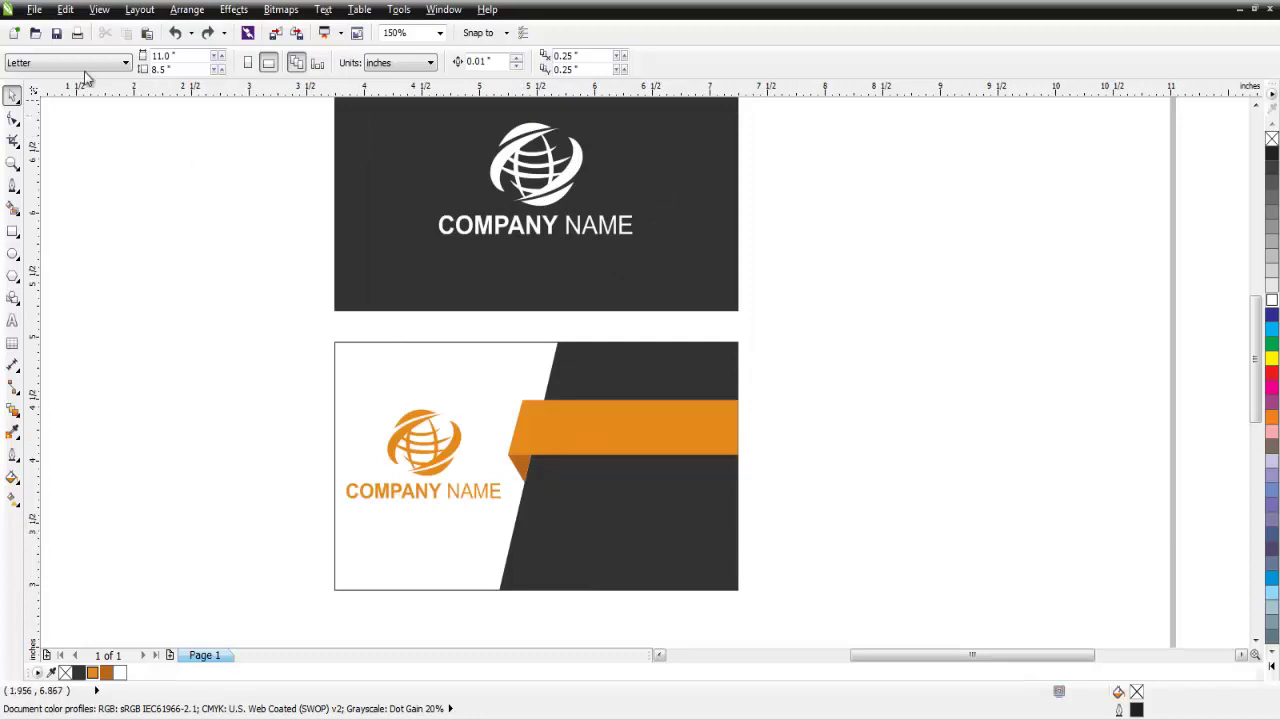
pyautogui.click(34, 10)
pyautogui.click(64, 263)
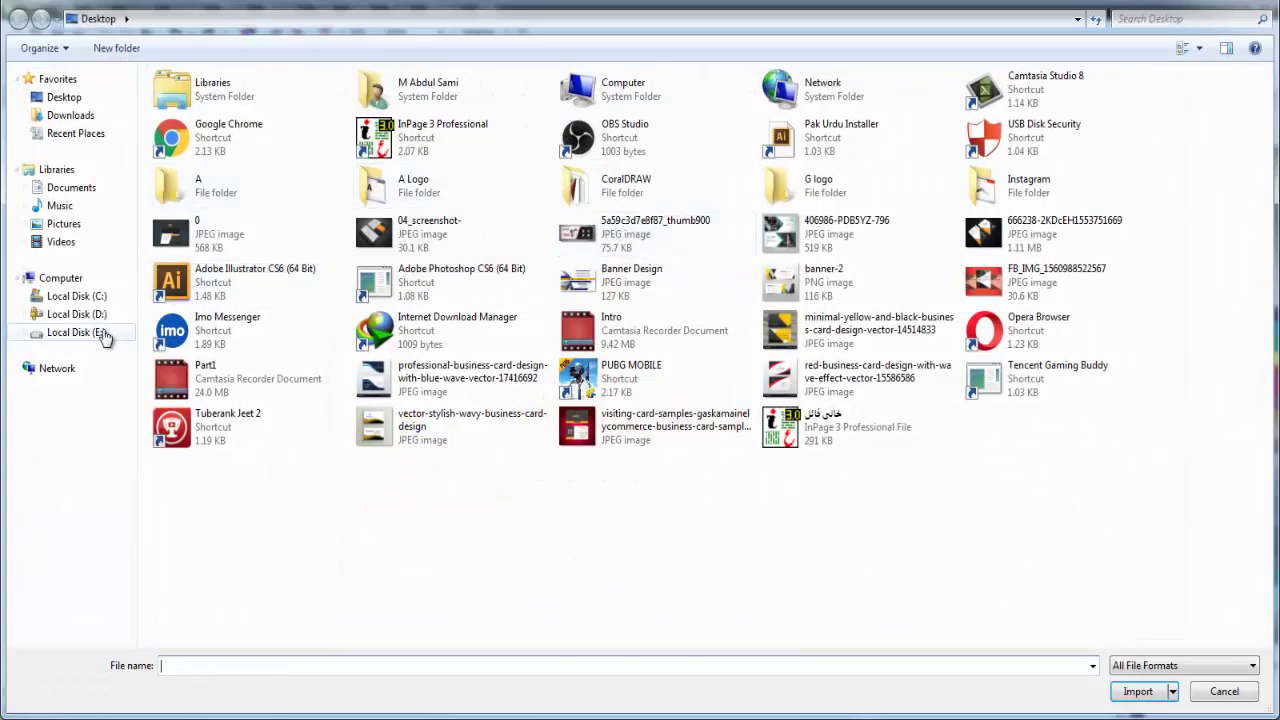
# Import Icon Email, office-phone-icon--25 and placeholder from E:\Channel Work\Icons, placing the email icon on the dark area.
pyautogui.click(80, 332)
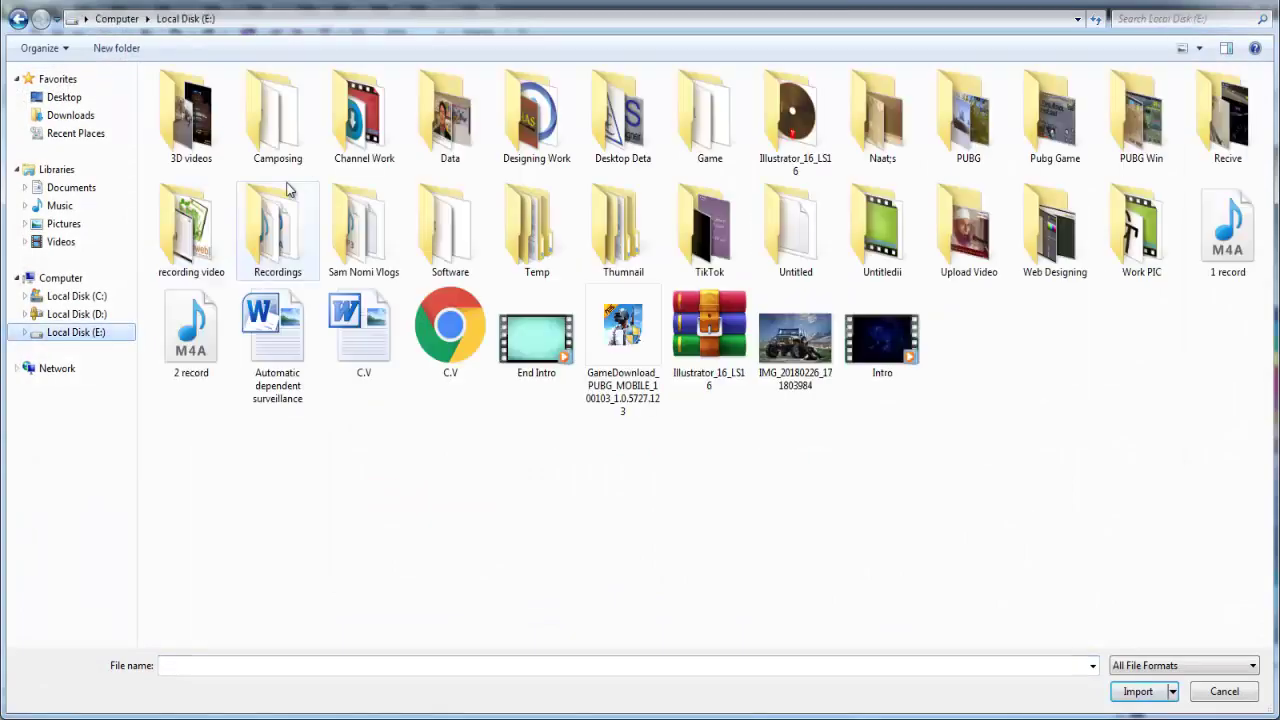
pyautogui.doubleClick(360, 130)
pyautogui.doubleClick(360, 130)
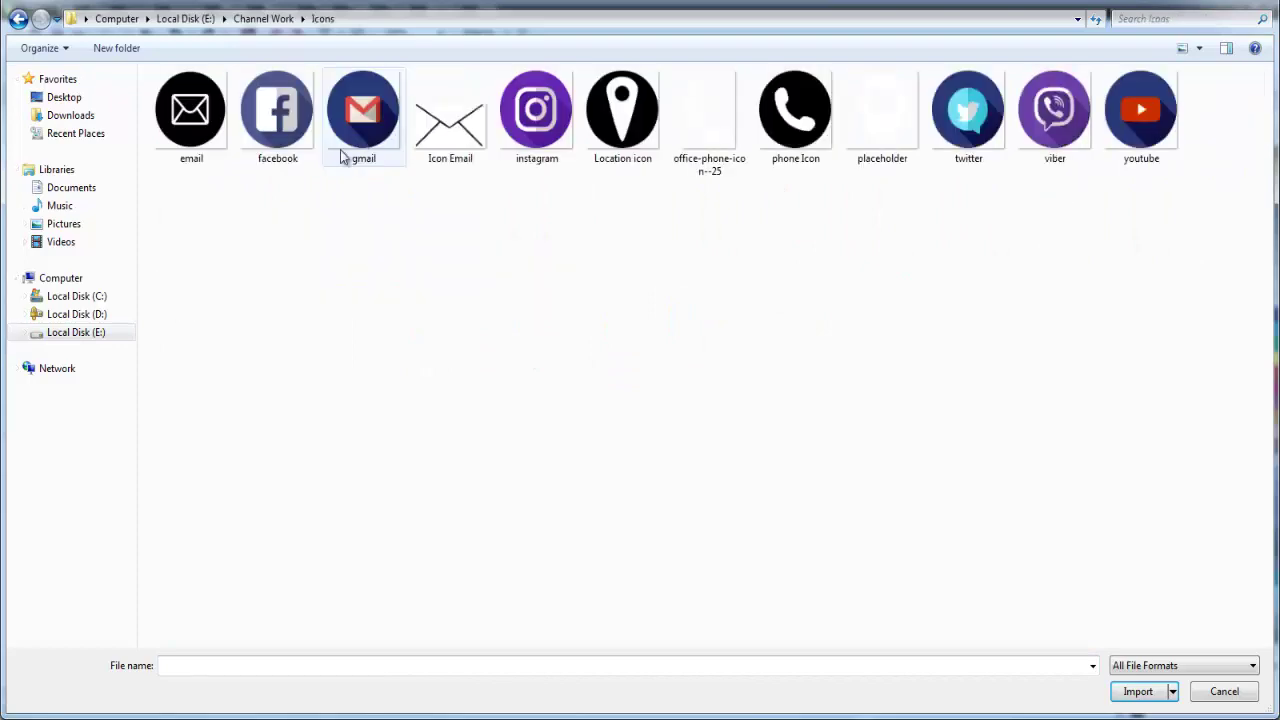
pyautogui.click(450, 120)
pyautogui.keyDown('ctrl'); pyautogui.click(706, 140); pyautogui.keyUp('ctrl')
pyautogui.keyDown('ctrl'); pyautogui.click(855, 135); pyautogui.keyUp('ctrl')
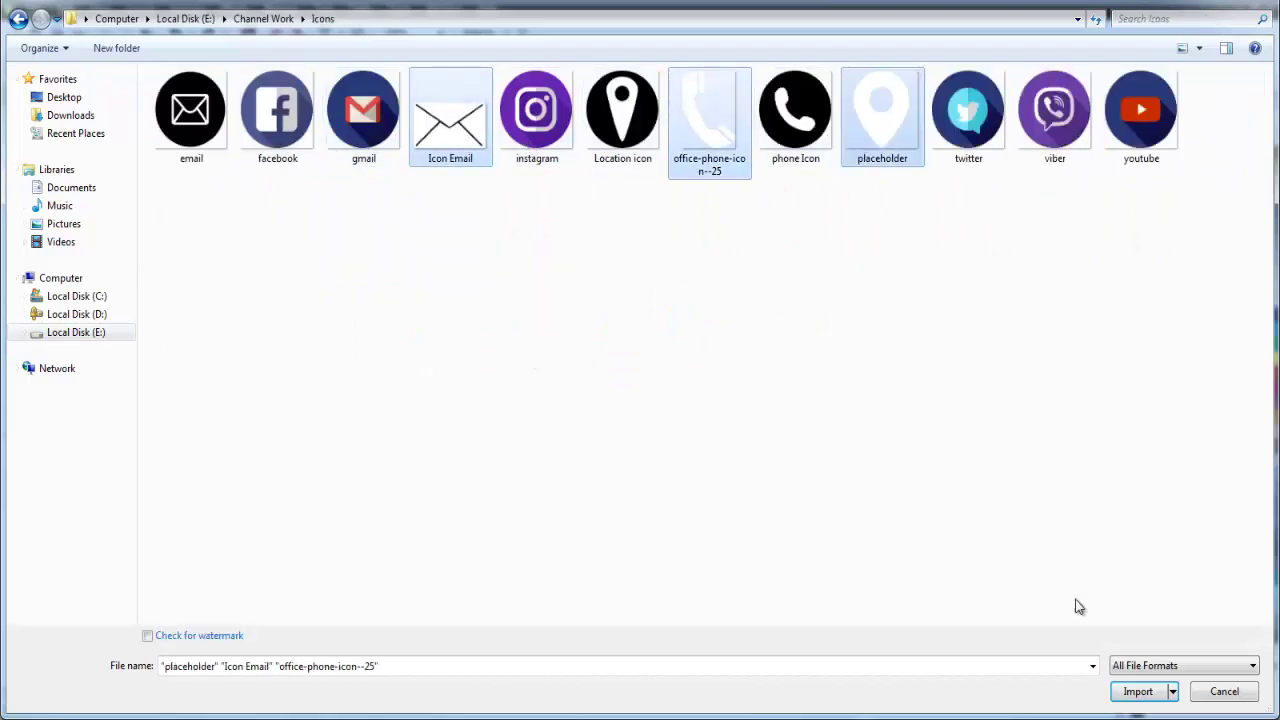
pyautogui.click(1132, 693)
pyautogui.moveTo(567, 477); pyautogui.dragTo(630, 530)
# Place the phone and location placeholder icons on the front card.
pyautogui.click(575, 524)
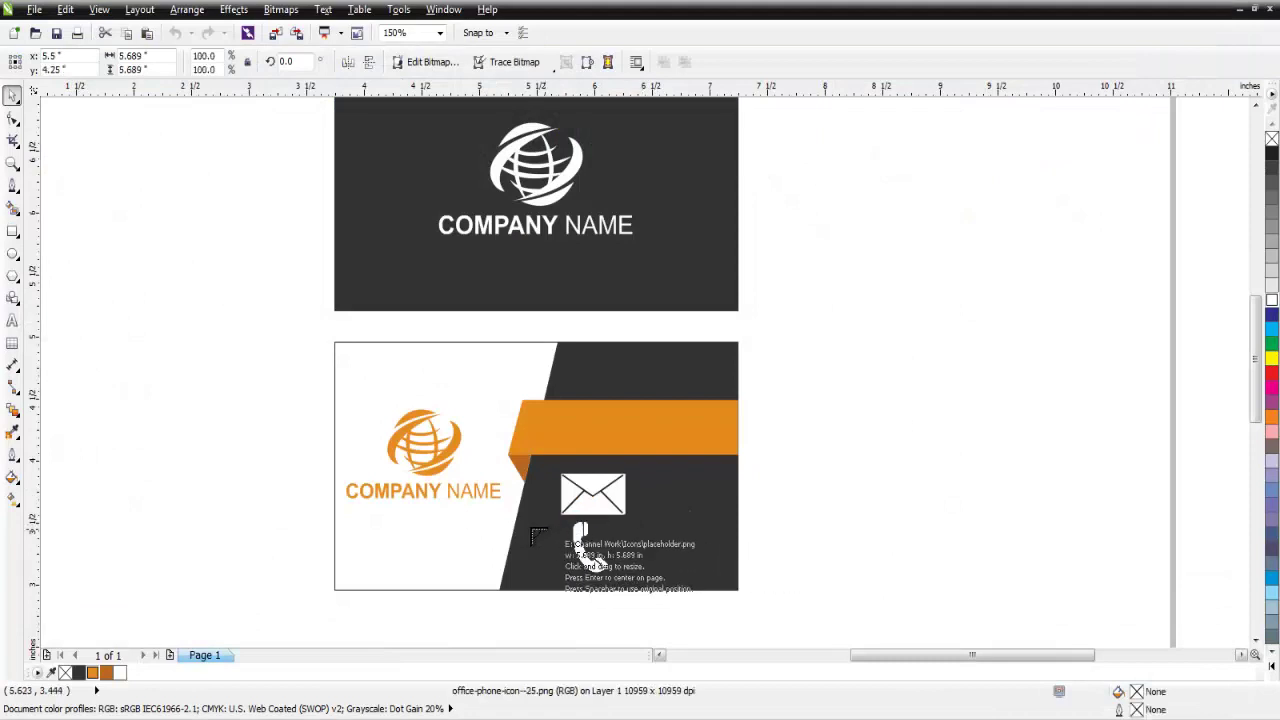
pyautogui.click(524, 522)
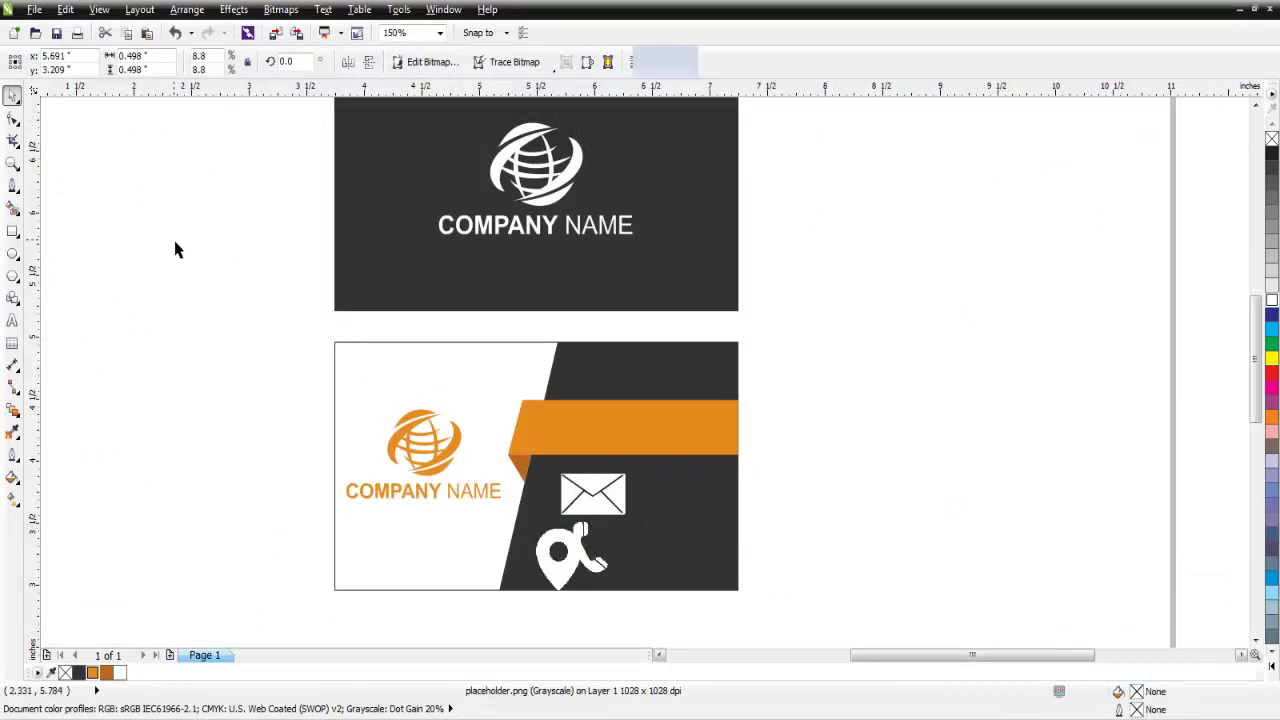
pyautogui.press('Escape')
# Add two vertical guidelines over the front card and move the envelope and pin icons aside.
pyautogui.moveTo(36, 460); pyautogui.dragTo(540, 538)
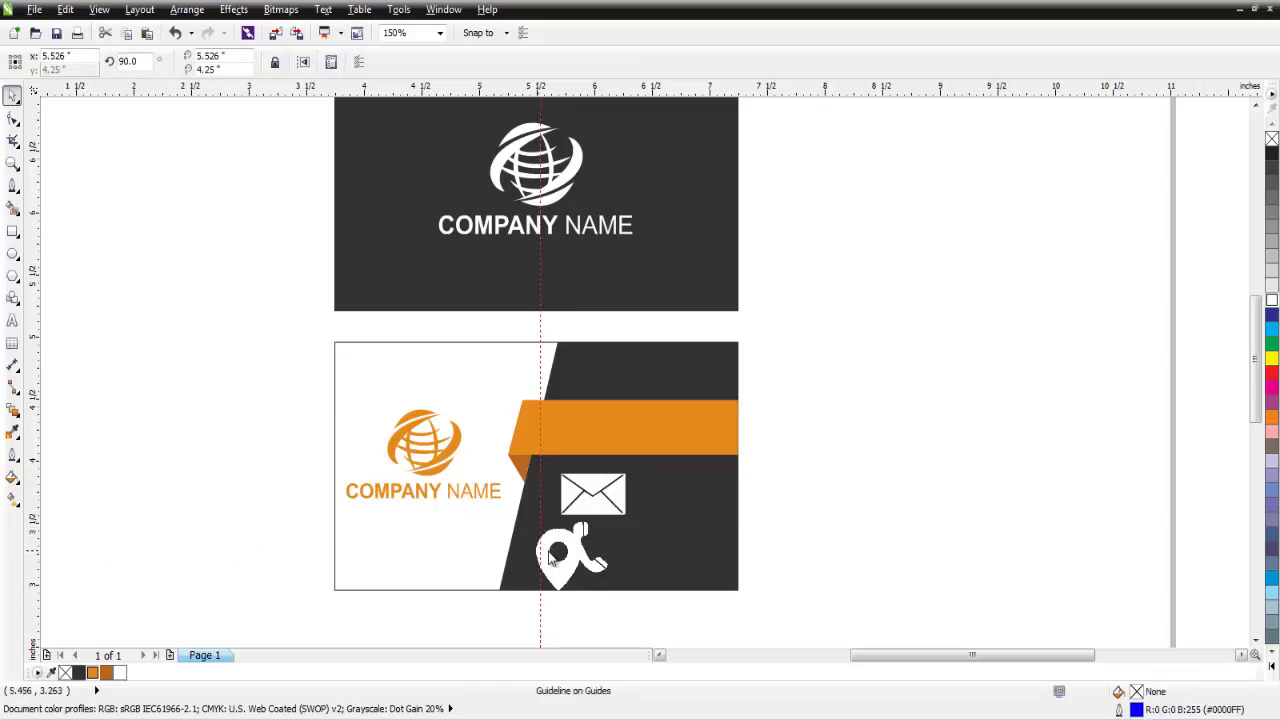
pyautogui.hotkey('ctrl', 'd')
pyautogui.moveTo(590, 495); pyautogui.dragTo(718, 570)
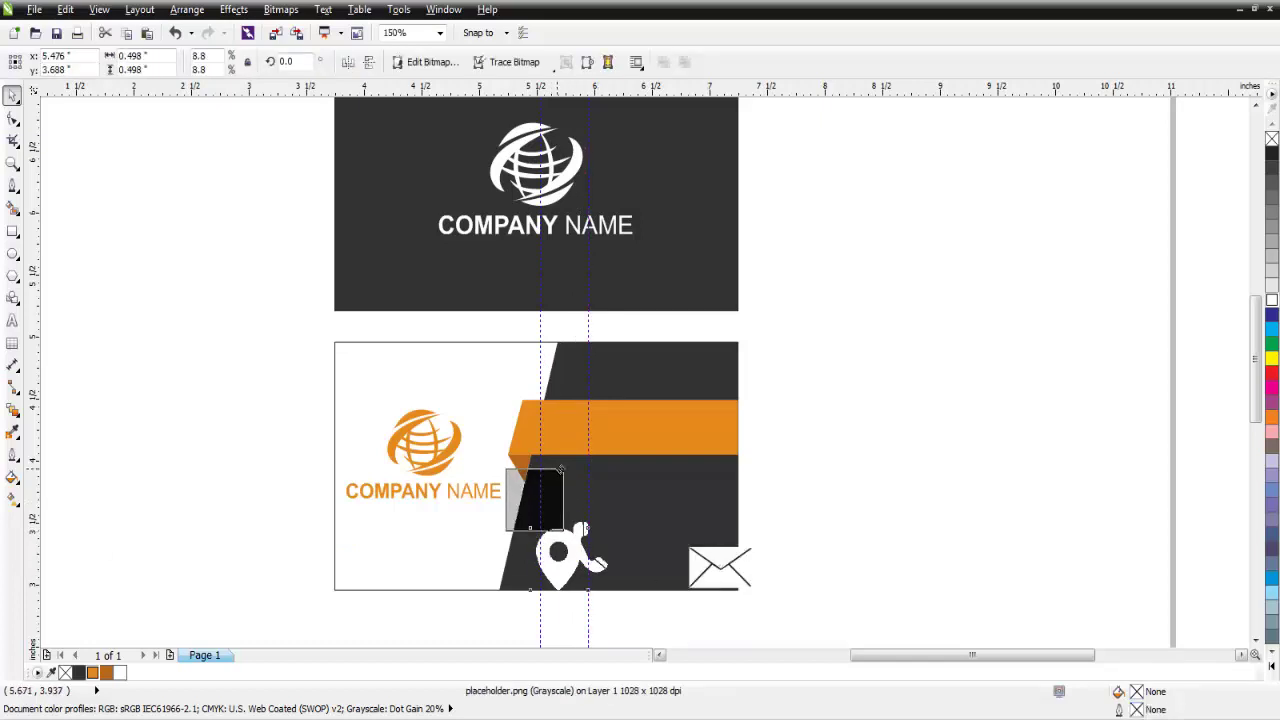
pyautogui.moveTo(560, 469); pyautogui.dragTo(546, 485)
# Shrink the phone icon and place a shrunken email icon just below it.
pyautogui.scroll(1, 534, 478)
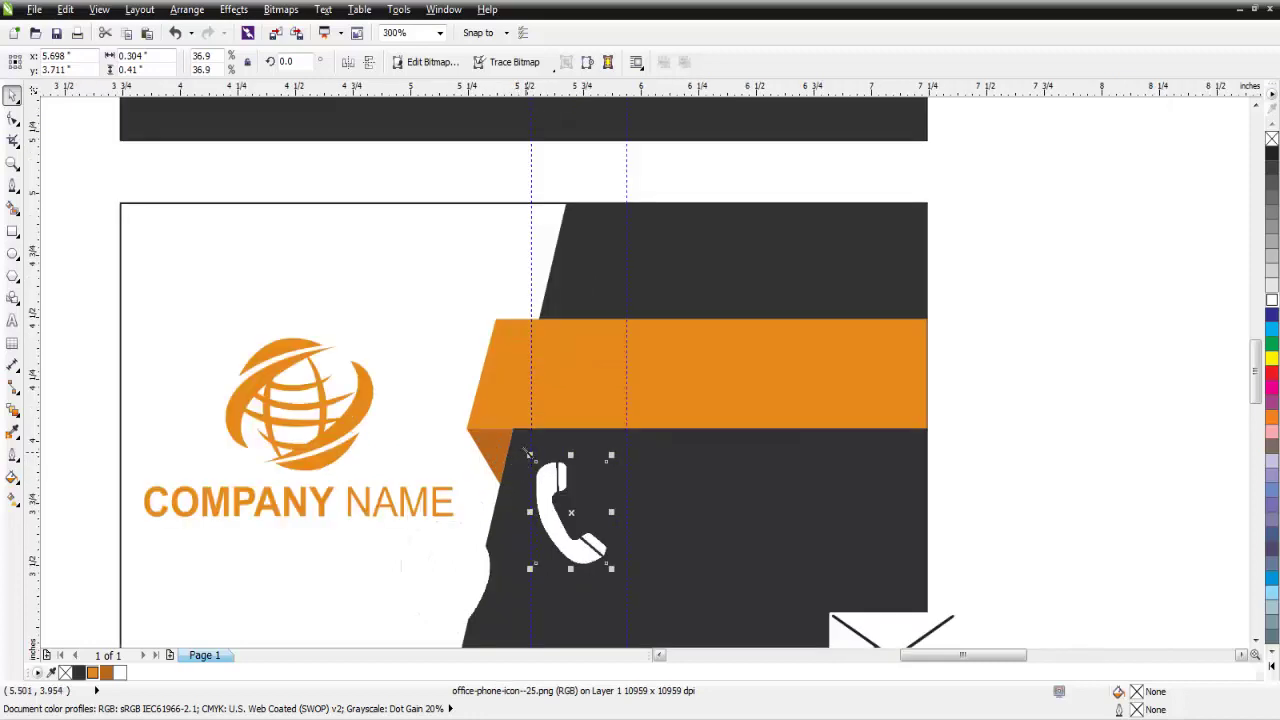
pyautogui.moveTo(612, 455); pyautogui.dragTo(572, 510)
pyautogui.moveTo(874, 632); pyautogui.dragTo(577, 542)
pyautogui.moveTo(666, 518); pyautogui.dragTo(585, 572)
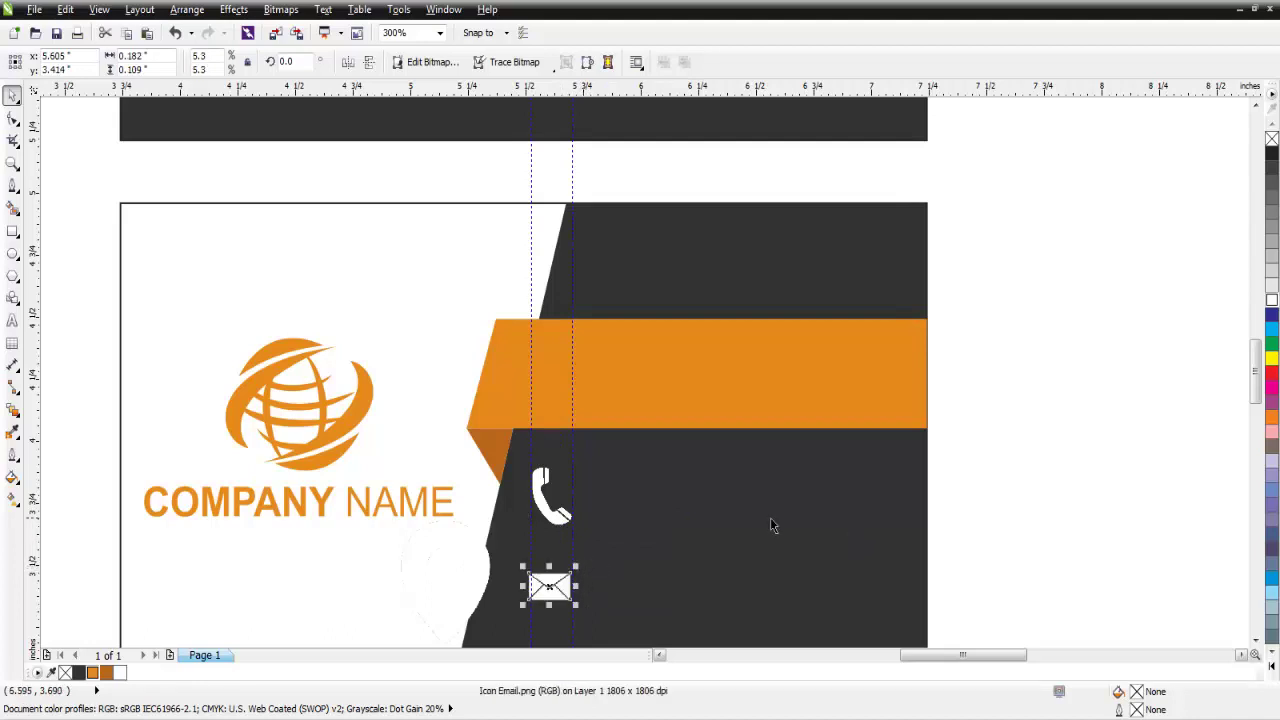
# Shrink the location pin to a small icon and fine-tune its size.
pyautogui.scroll(-5, 1234, 425)
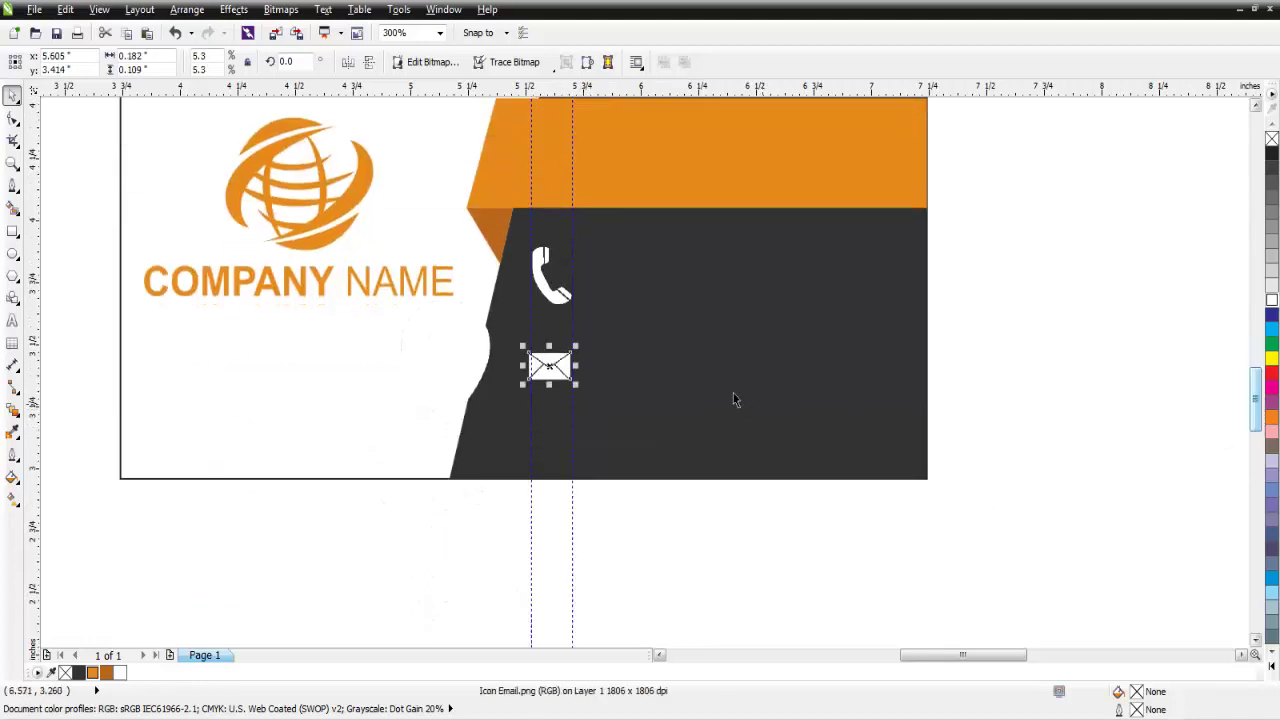
pyautogui.moveTo(482, 370); pyautogui.dragTo(571, 443)
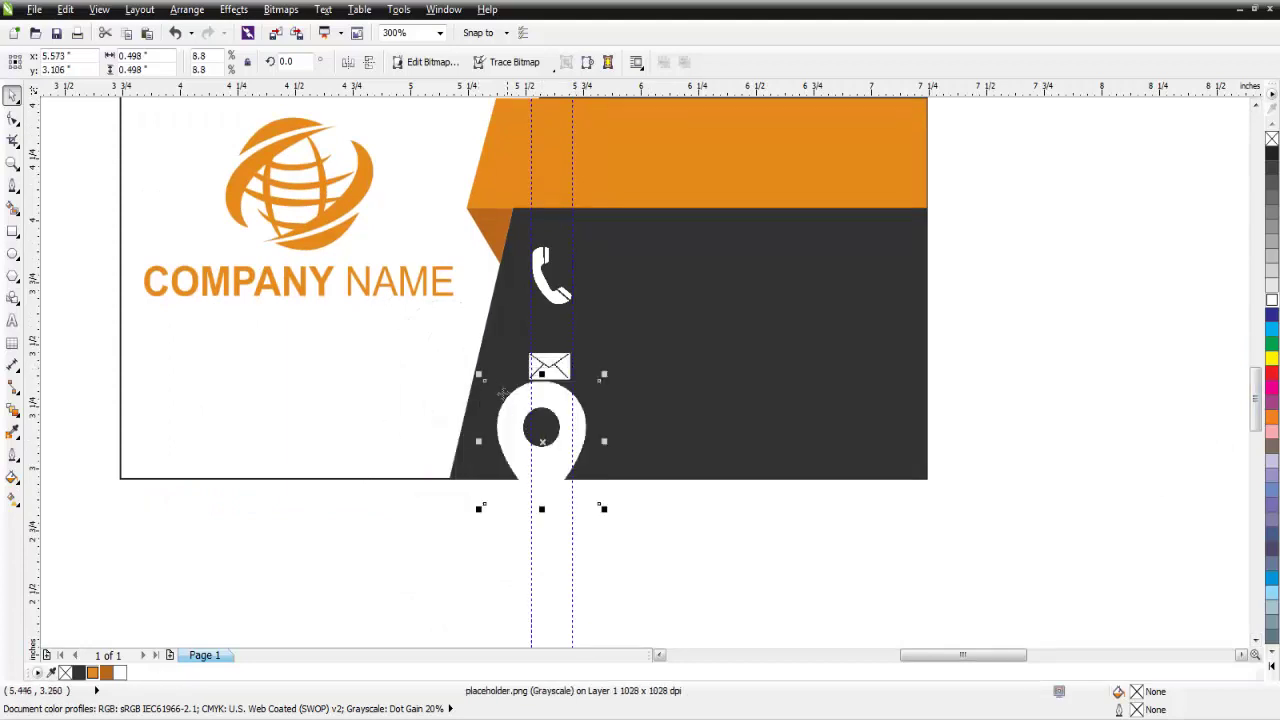
pyautogui.moveTo(481, 378); pyautogui.dragTo(519, 430)
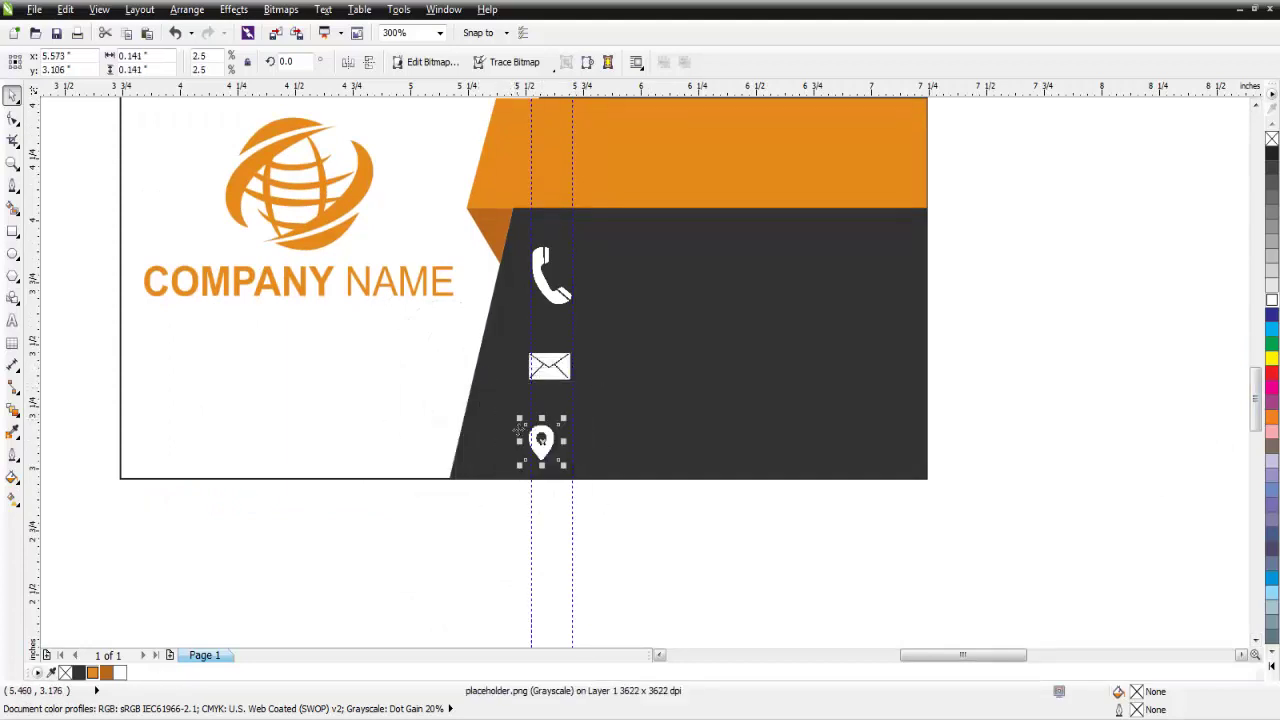
pyautogui.moveTo(565, 465); pyautogui.dragTo(554, 467)
pyautogui.click(1040, 412)
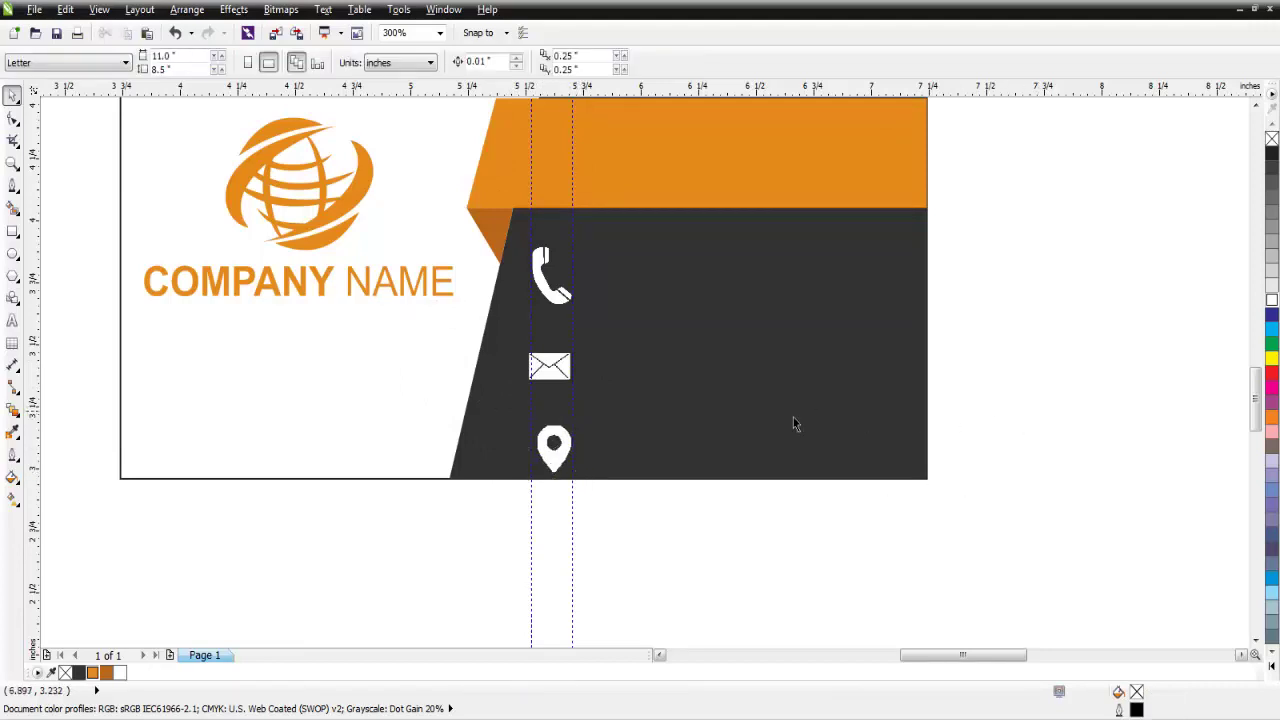
pyautogui.click(558, 372)
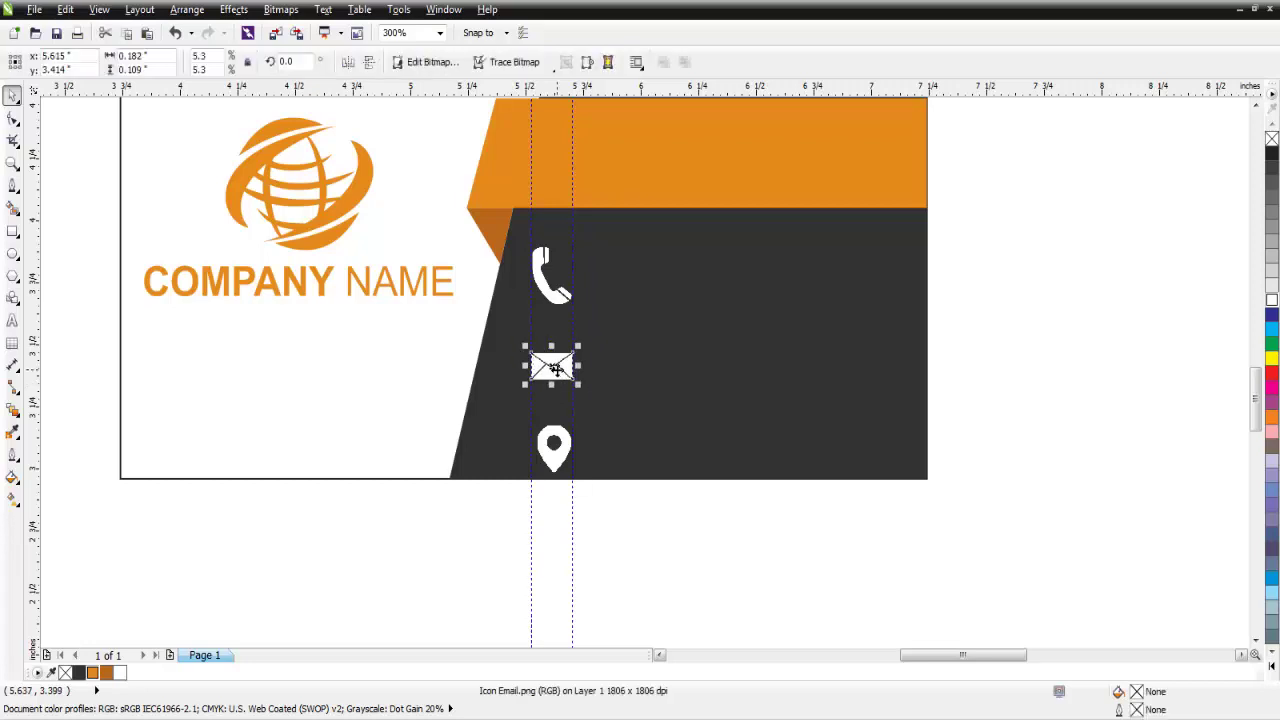
pyautogui.click(562, 457)
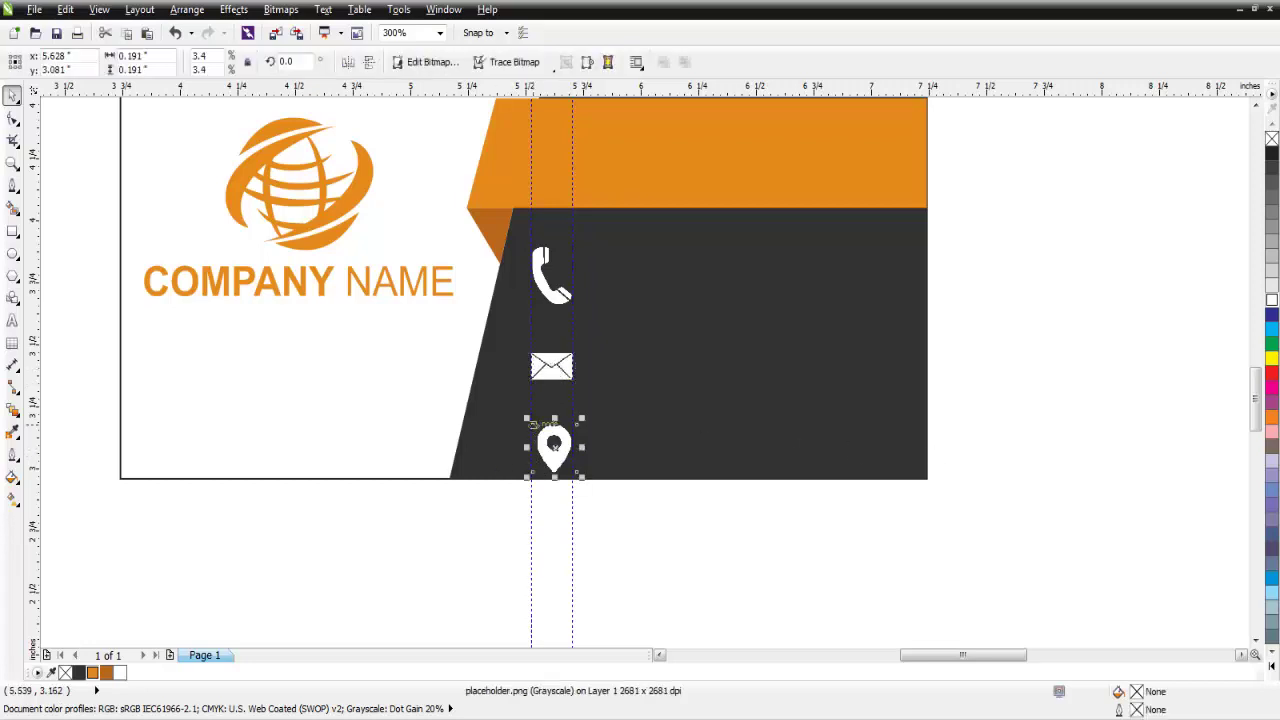
pyautogui.moveTo(526, 420); pyautogui.dragTo(521, 414)
pyautogui.click(744, 549)
# Select all three contact icons and shrink them together about their centre.
pyautogui.click(551, 377)
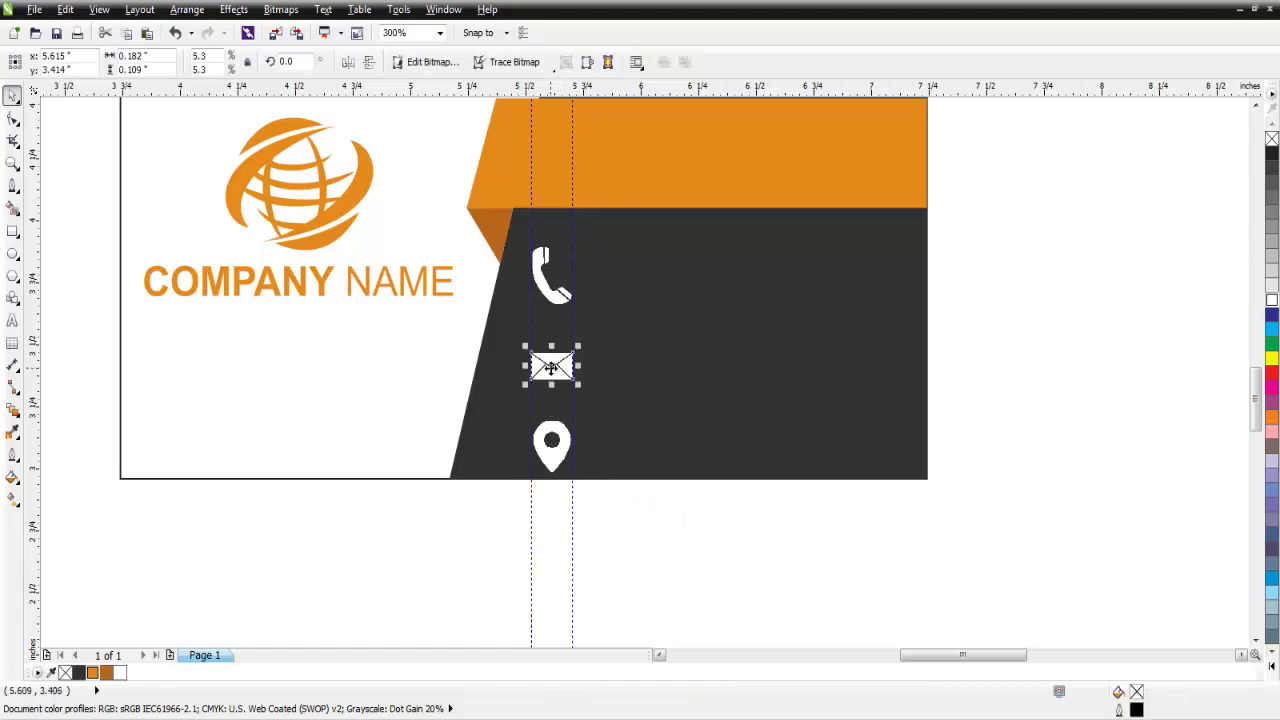
pyautogui.click(957, 329)
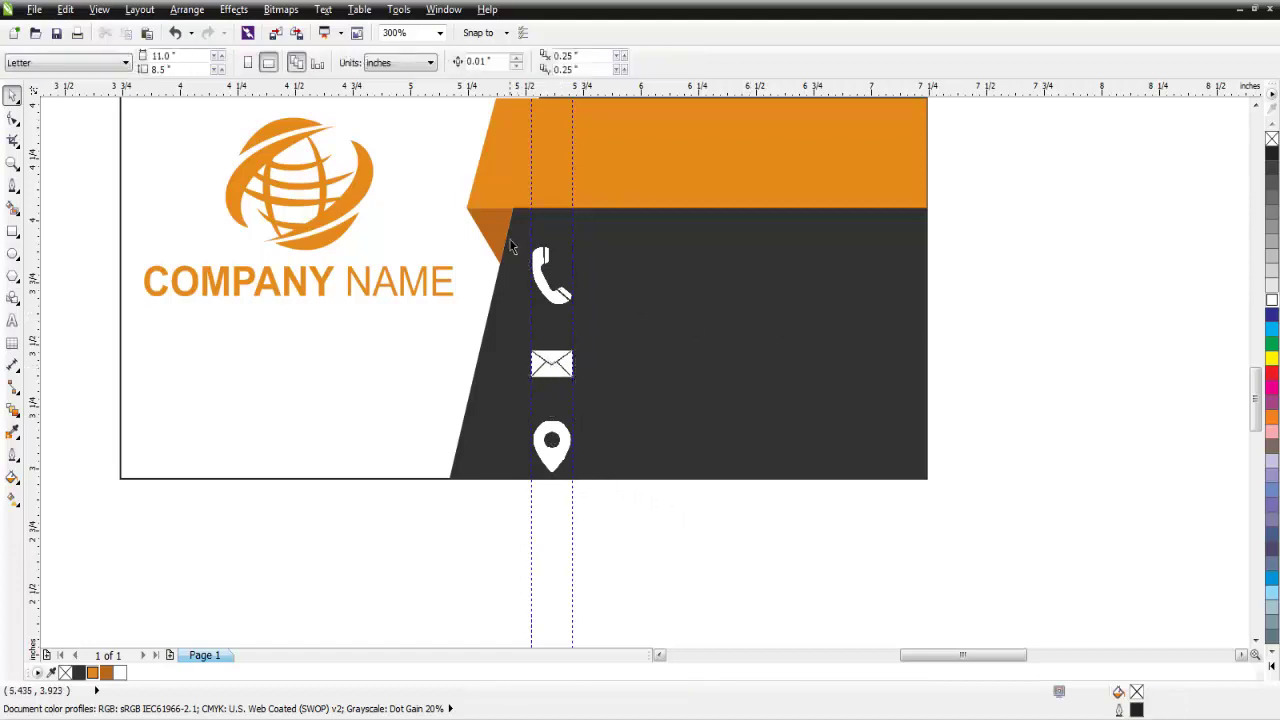
pyautogui.moveTo(997, 241); pyautogui.dragTo(500, 558)
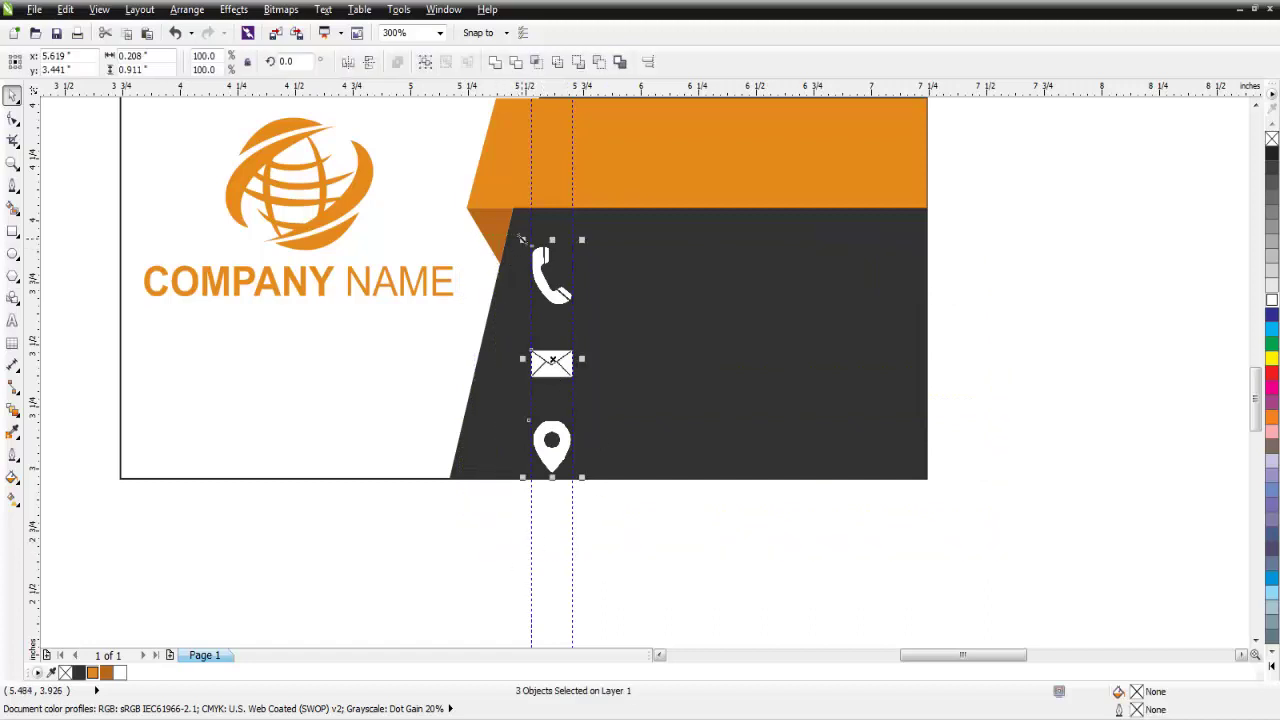
pyautogui.moveTo(520, 237); pyautogui.dragTo(531, 281)
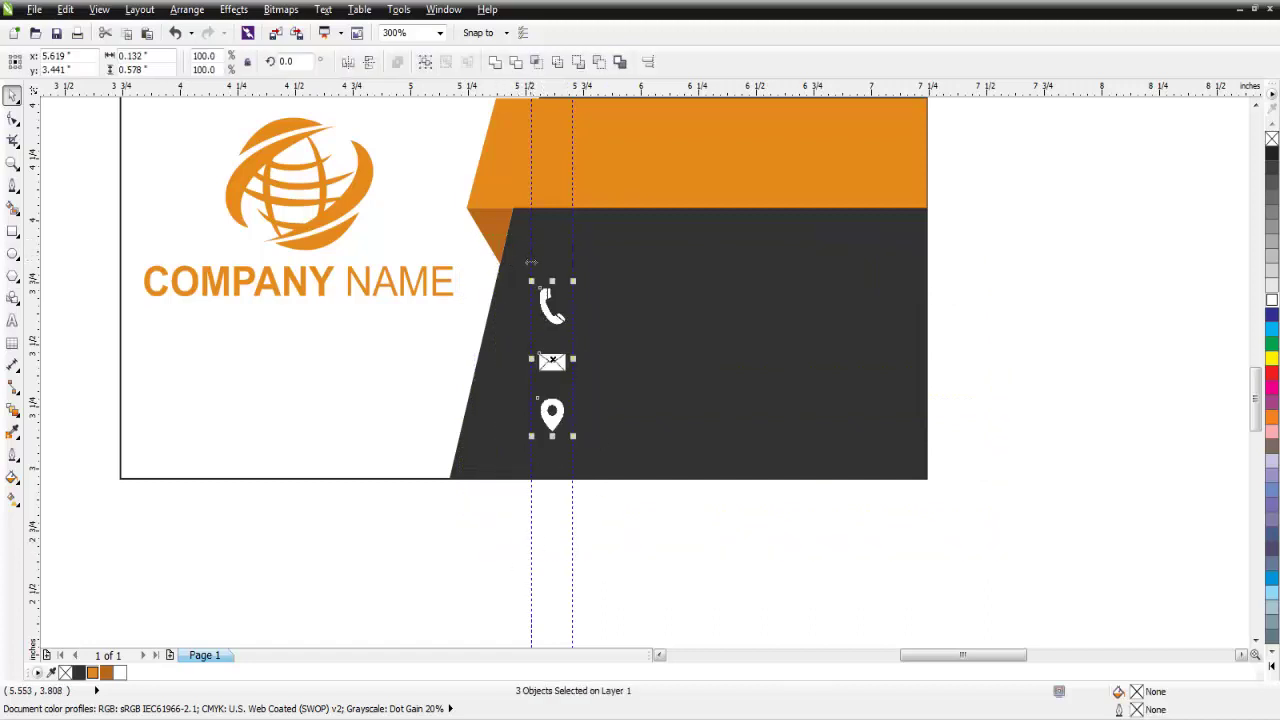
pyautogui.click(650, 544)
# Type the phone number as a text line beside the phone icon.
pyautogui.click(13, 320)
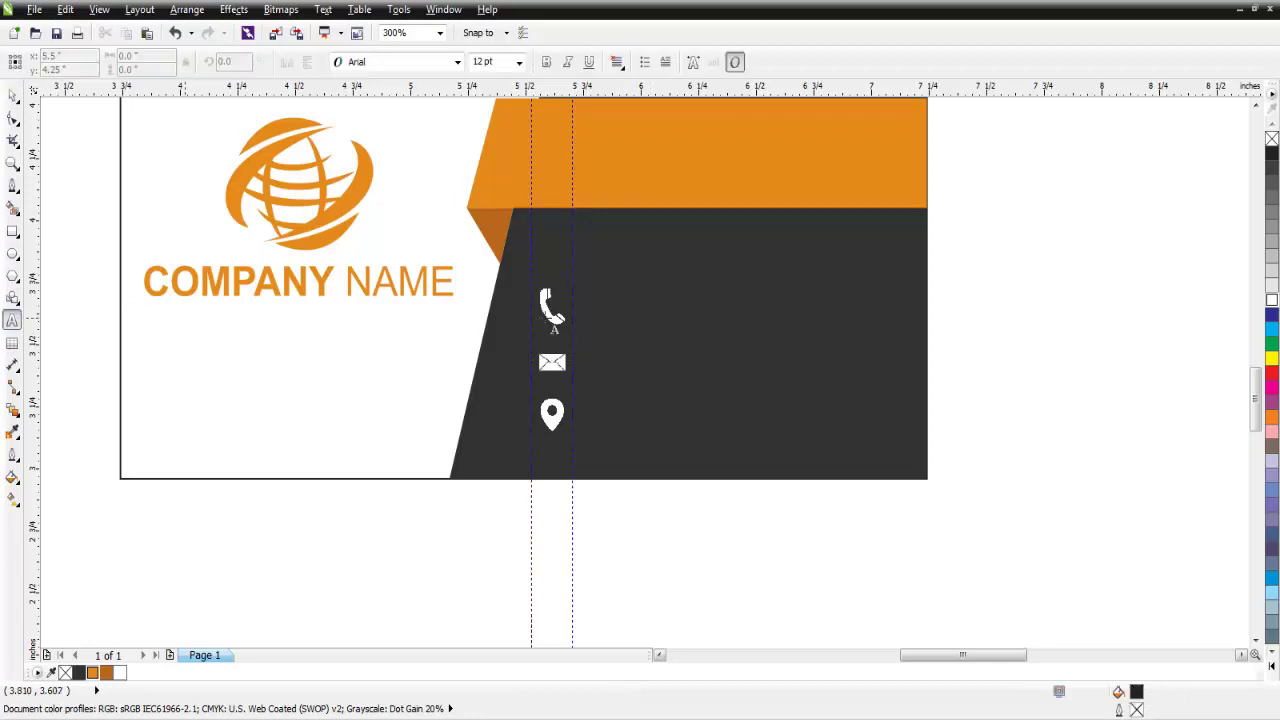
pyautogui.click(600, 313)
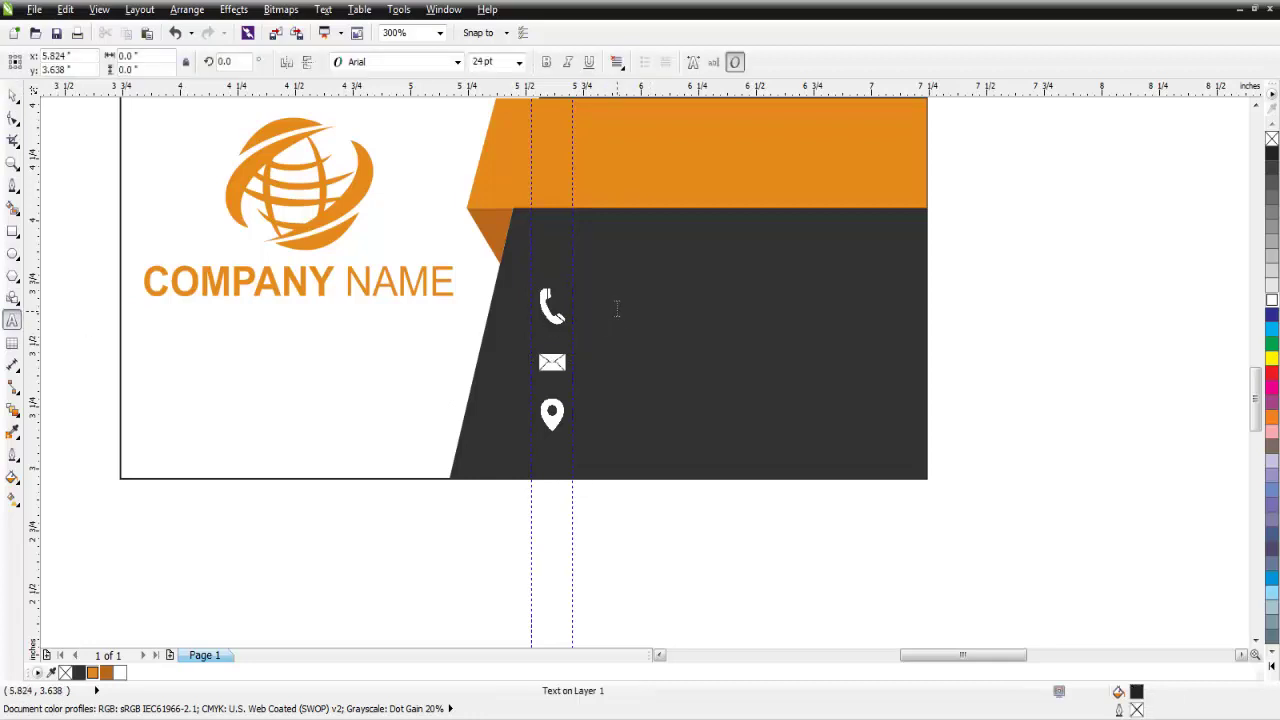
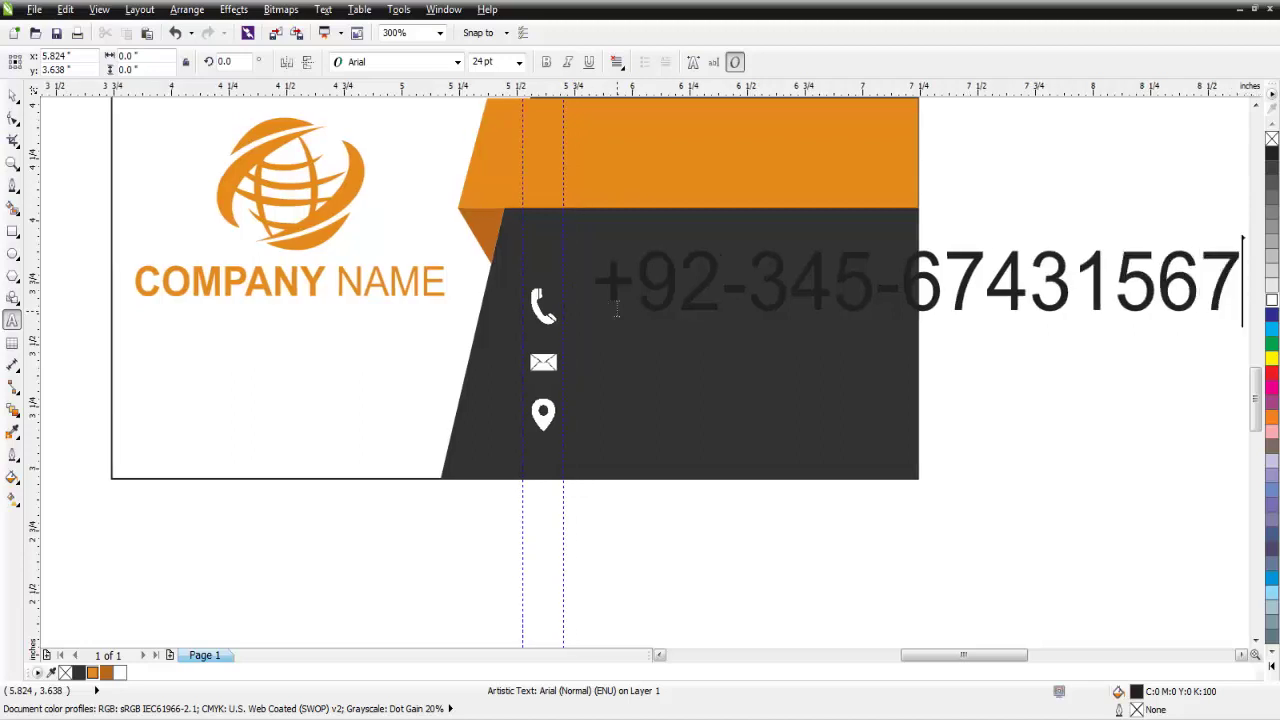
pyautogui.hotkey('ctrl', 'a')
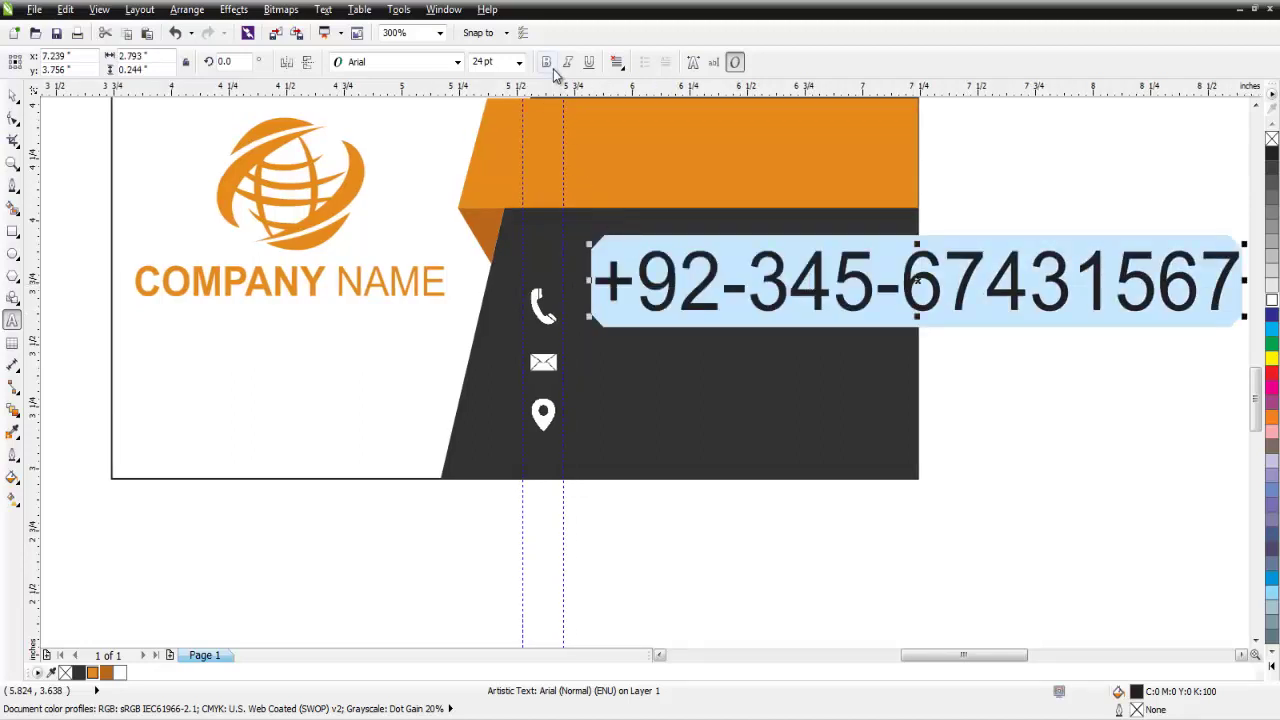
# Make the phone number bold and set it to 8 pt.
pyautogui.click(546, 63)
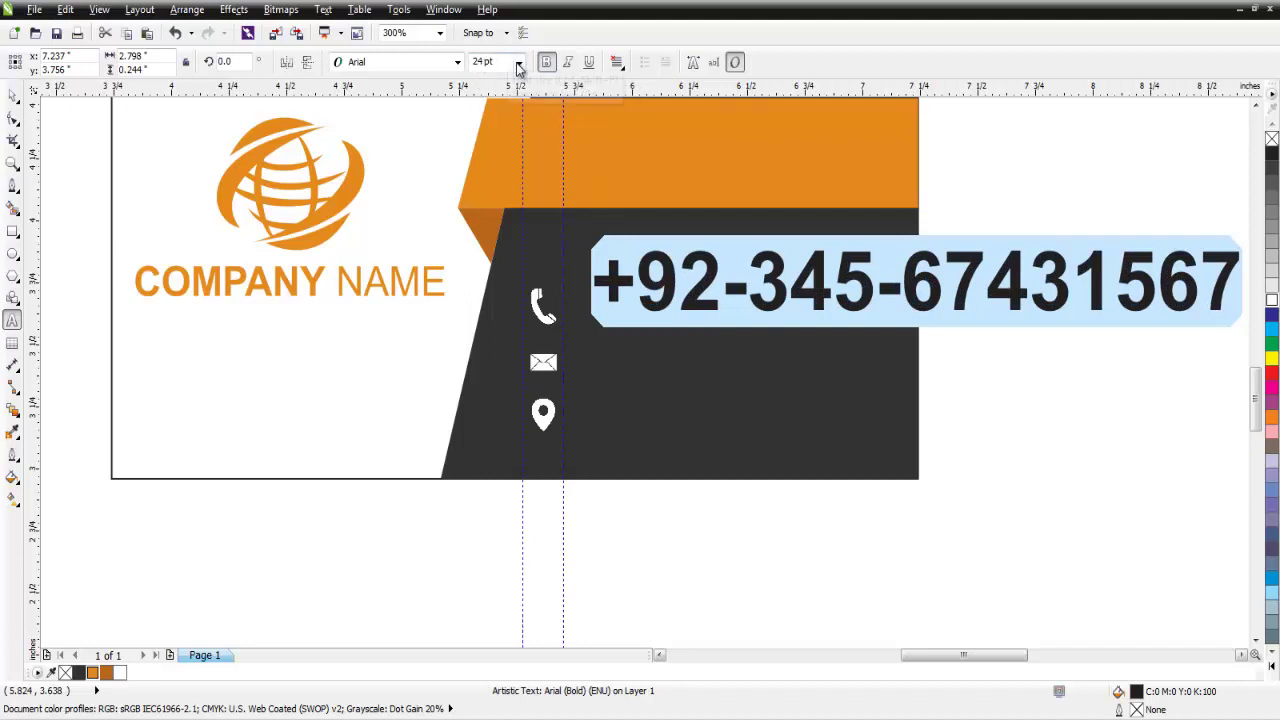
pyautogui.click(519, 63)
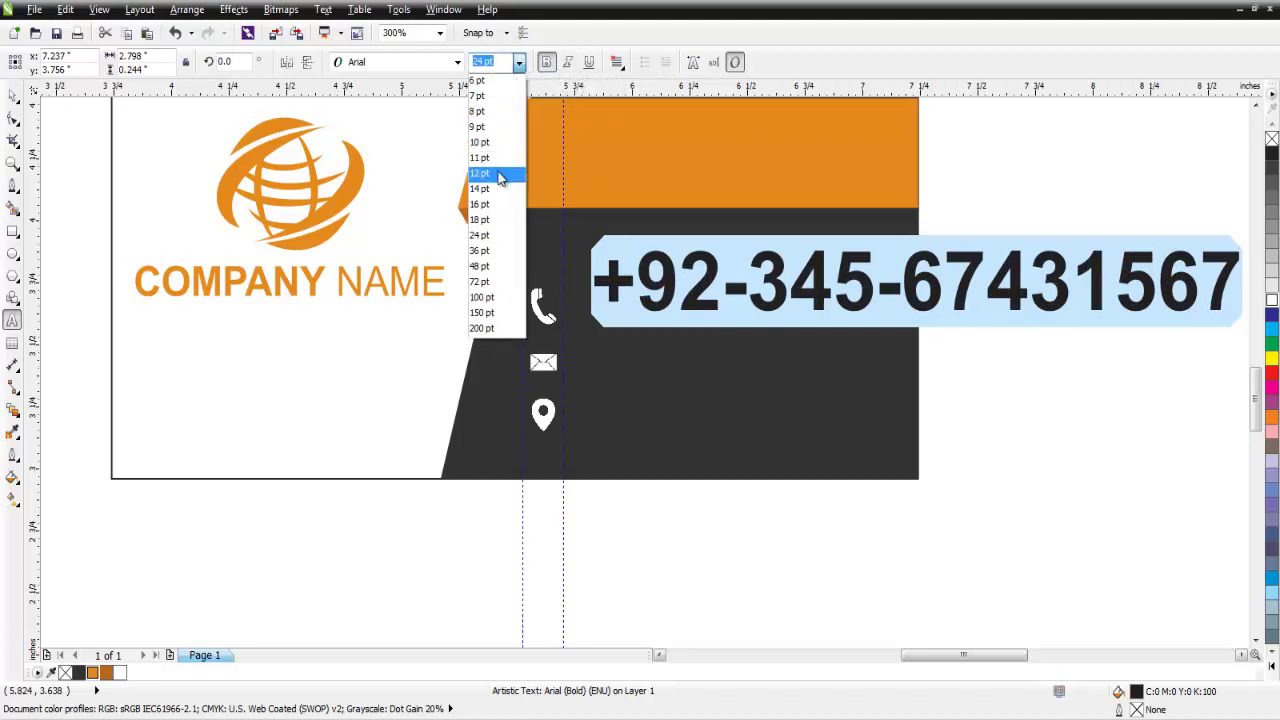
pyautogui.click(503, 175)
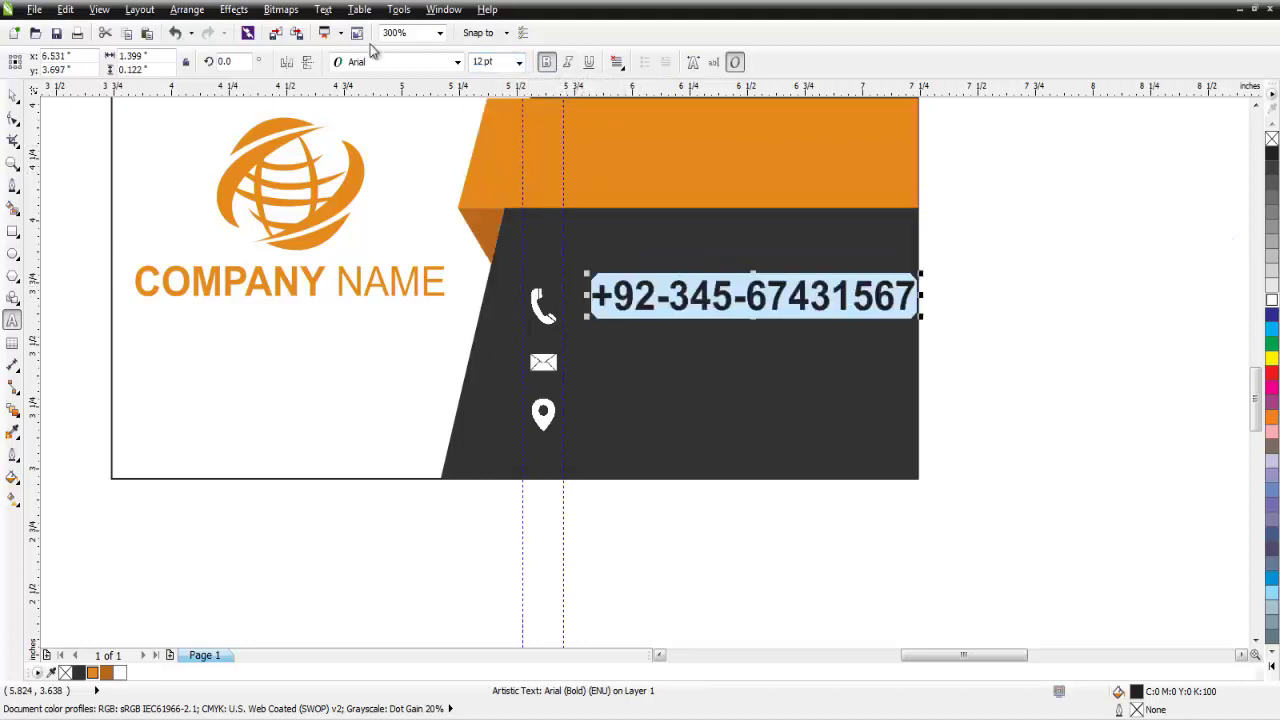
pyautogui.click(519, 62)
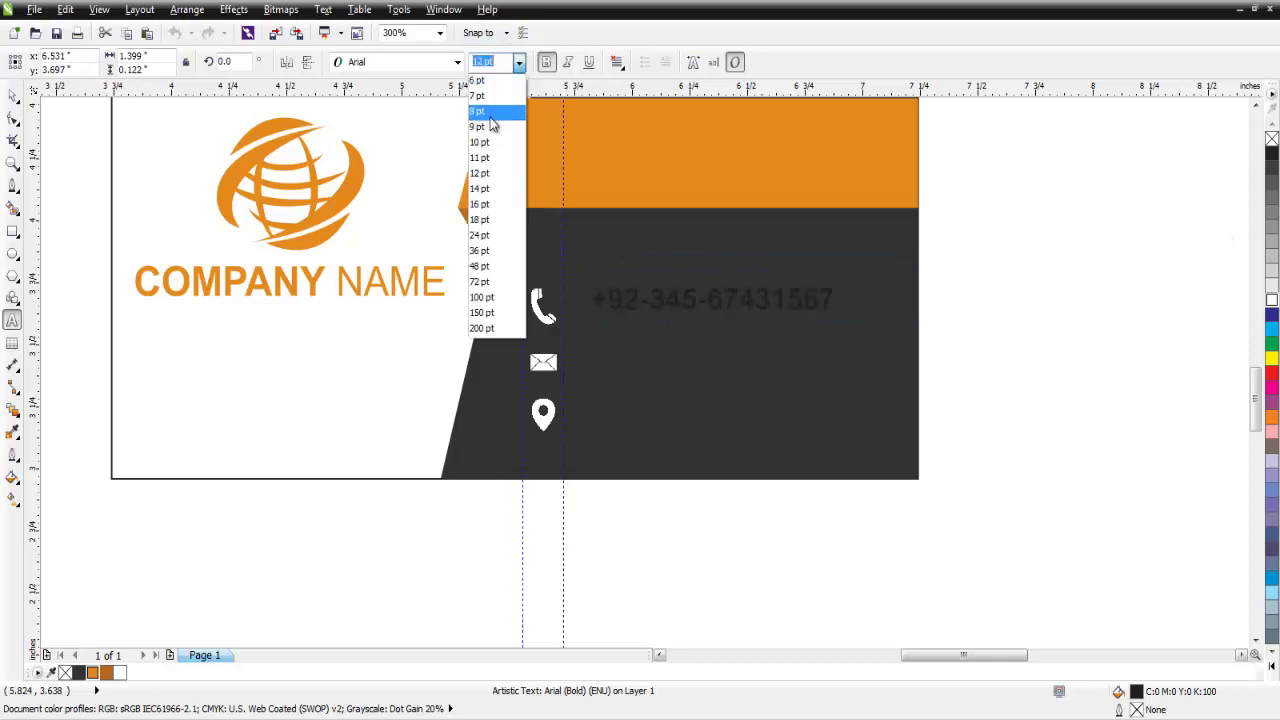
pyautogui.click(490, 115)
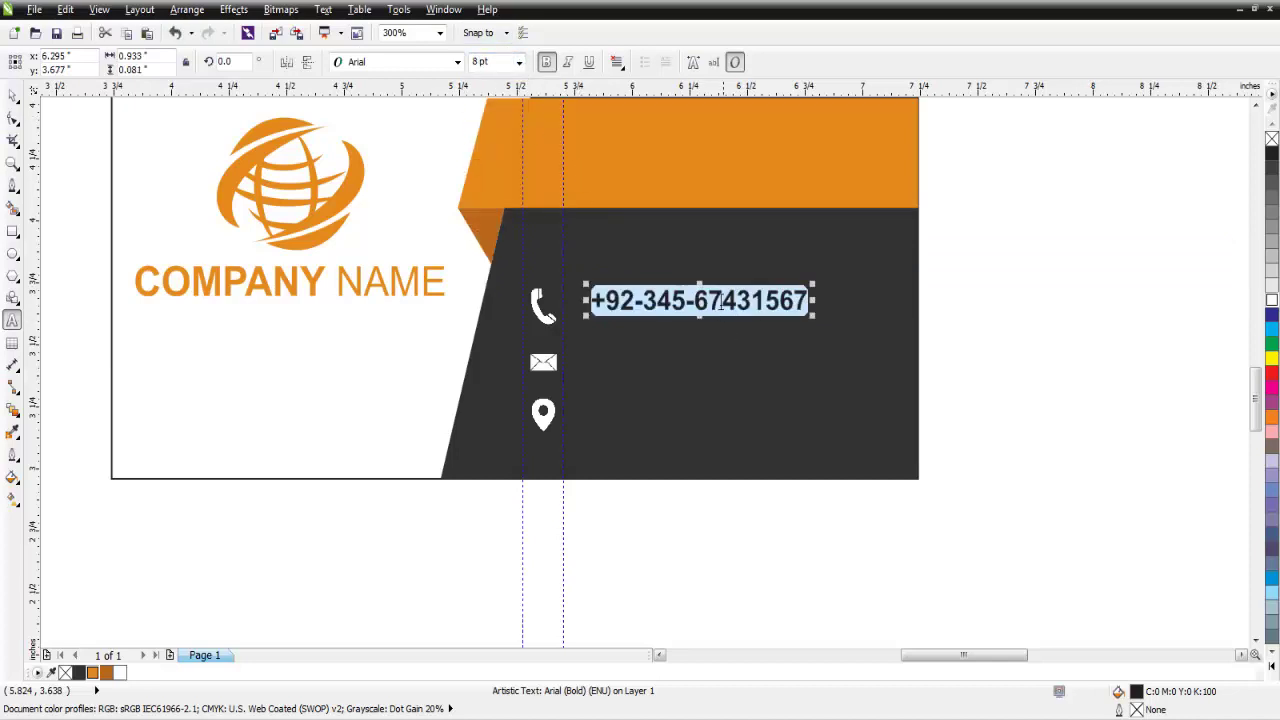
pyautogui.click(13, 95)
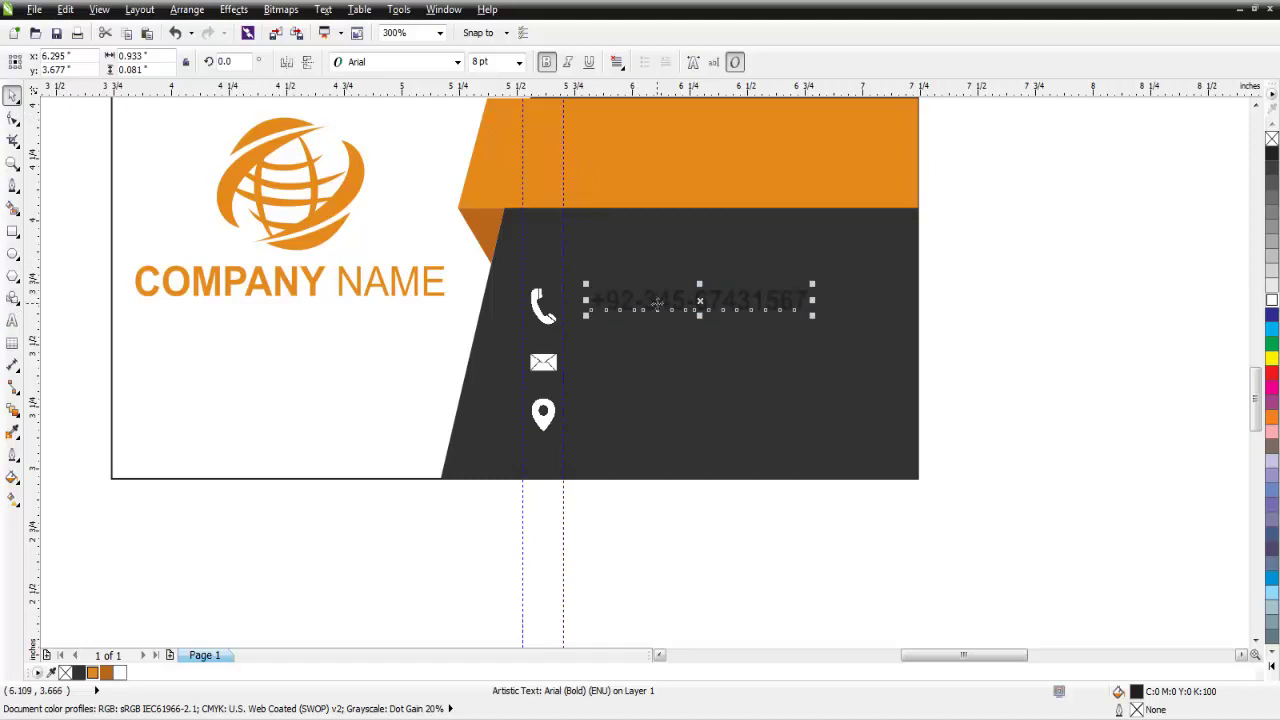
# Colour the phone number white and select it together with the phone icon.
pyautogui.click(13, 320)
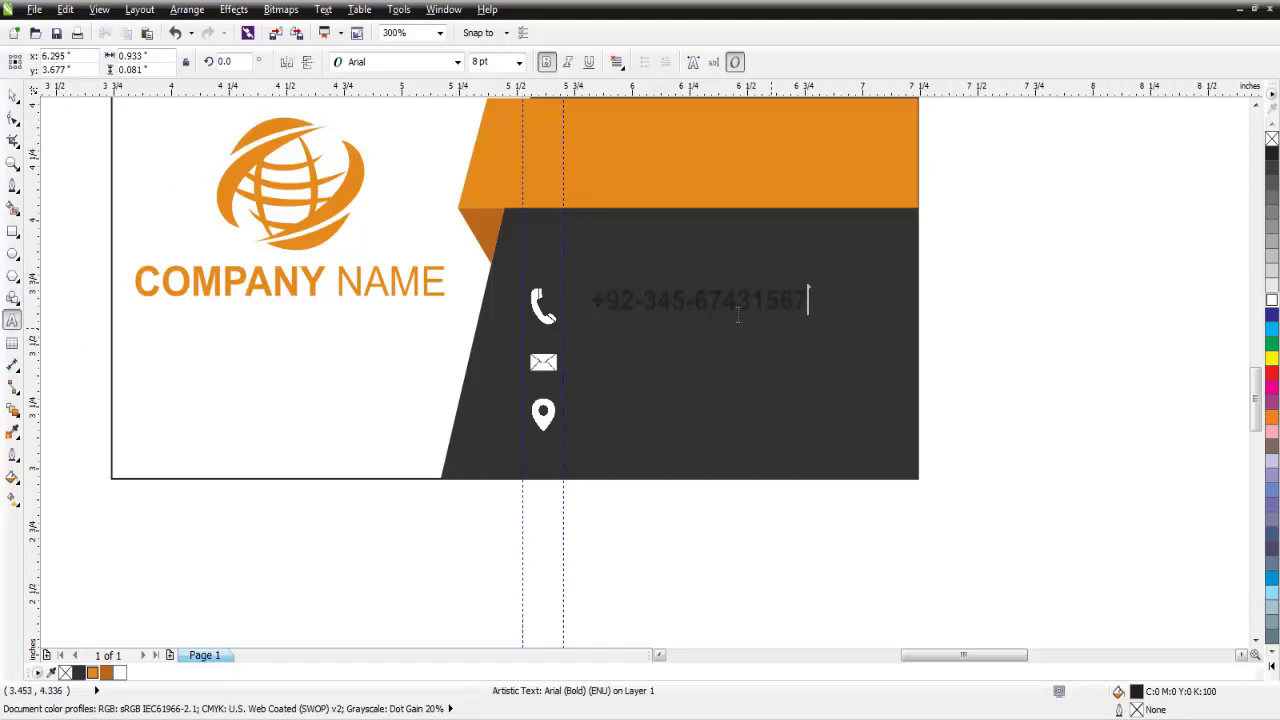
pyautogui.hotkey('ctrl', 'a')
pyautogui.click(1272, 665)
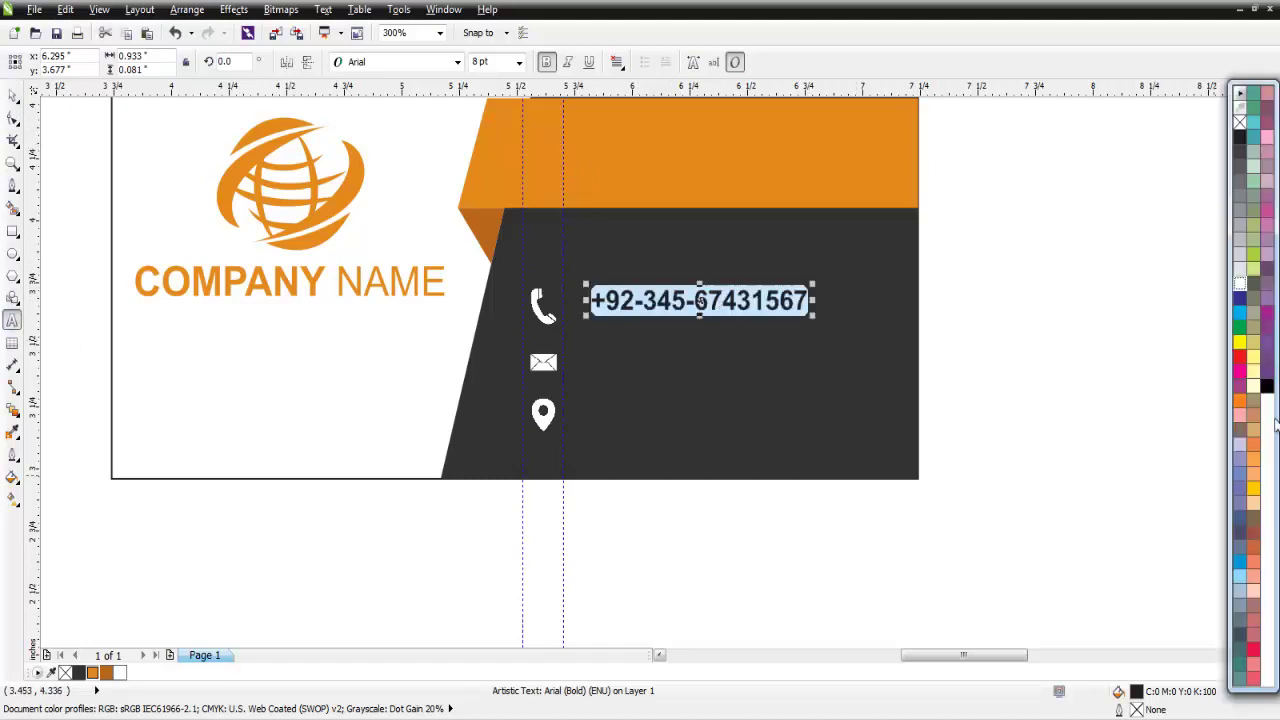
pyautogui.click(1240, 290)
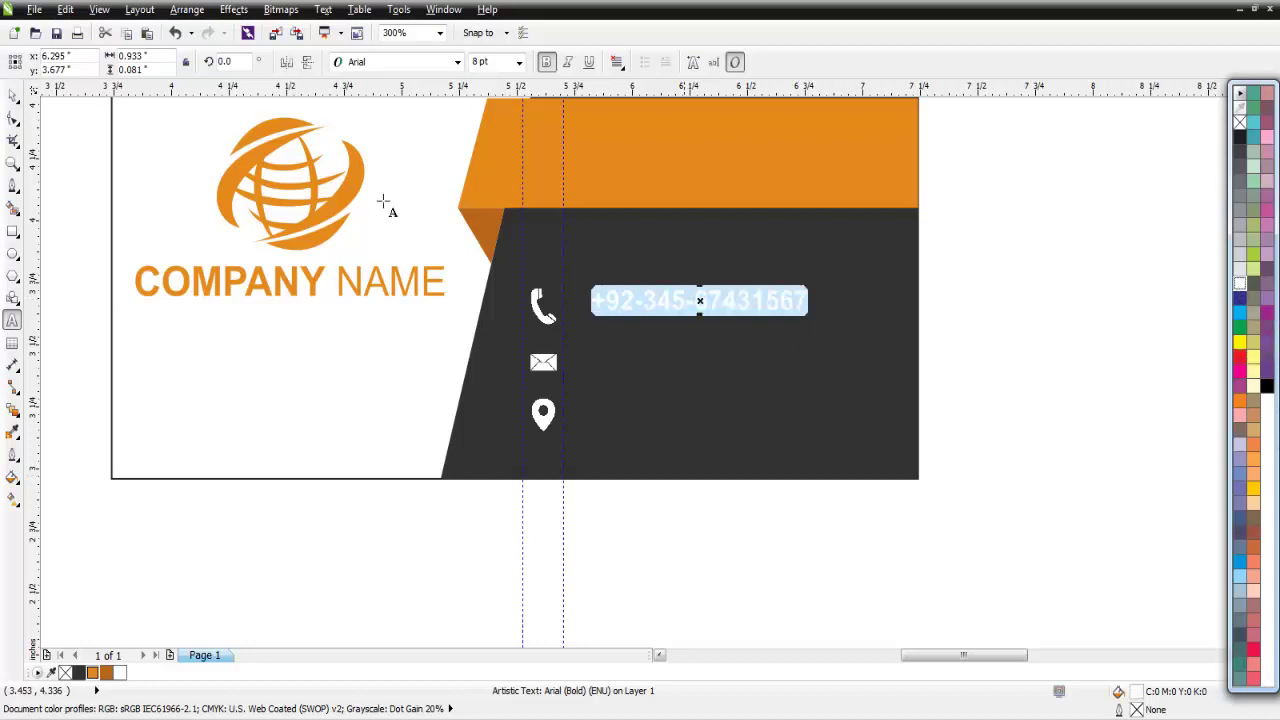
pyautogui.click(13, 95)
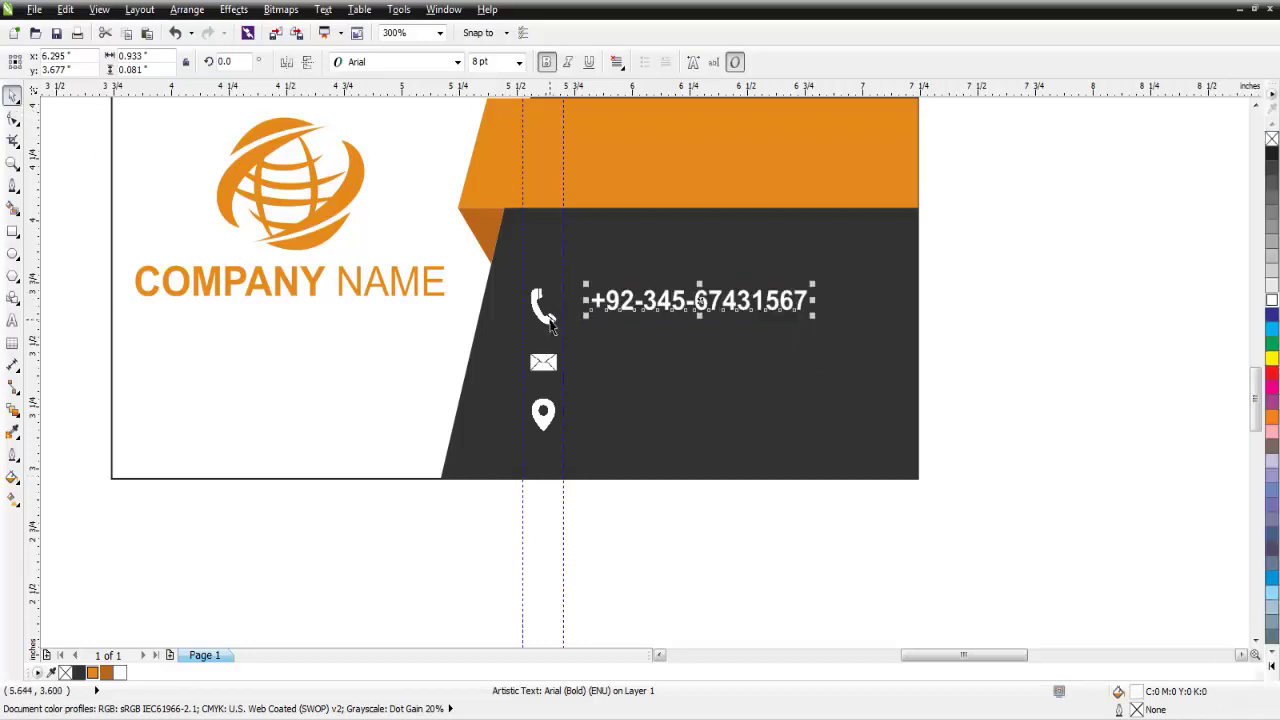
pyautogui.keyDown('shift'); pyautogui.click(545, 312); pyautogui.keyUp('shift')
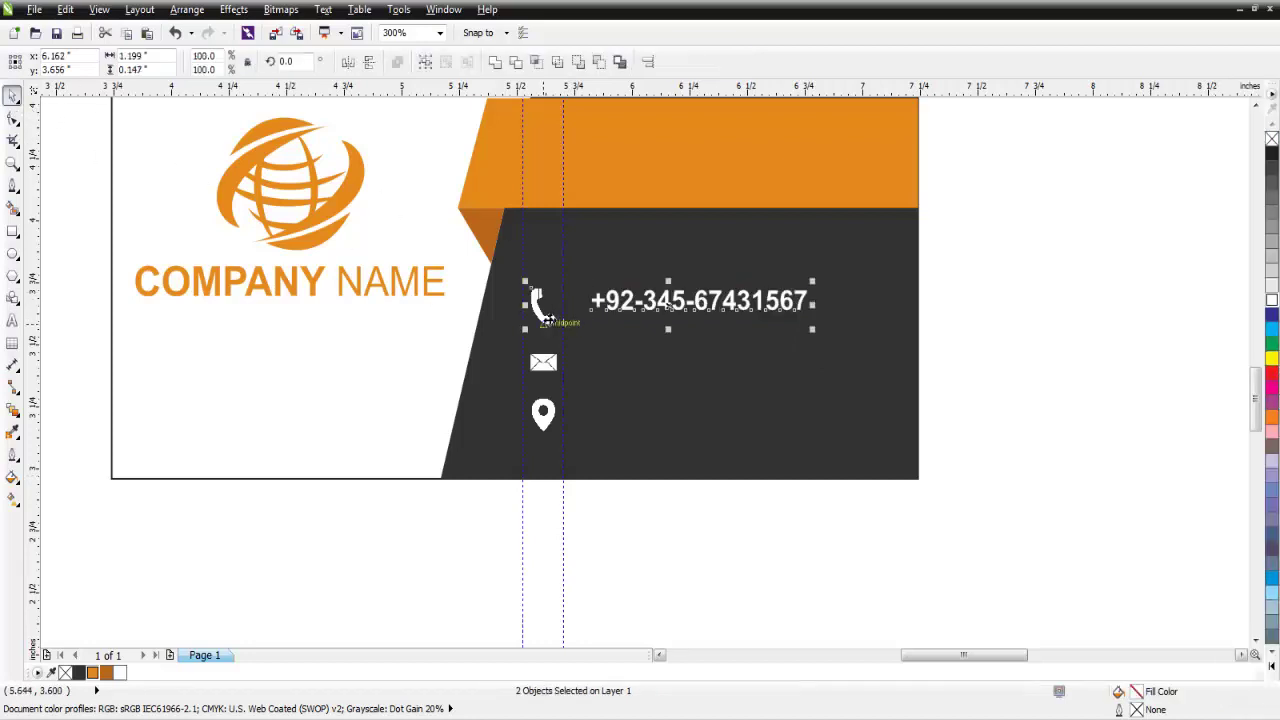
pyautogui.click(648, 63)
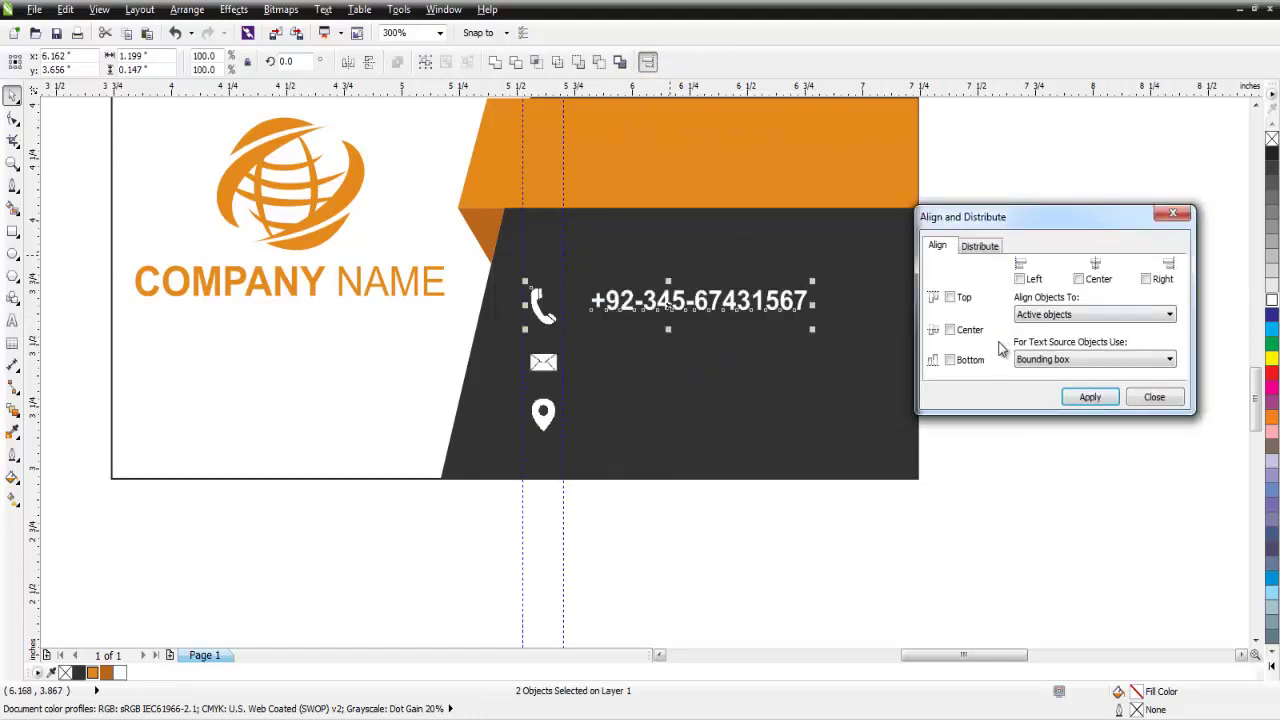
# Vertically centre the phone number on the phone icon and select the guideline at its left edge.
pyautogui.click(951, 331)
pyautogui.click(1090, 397)
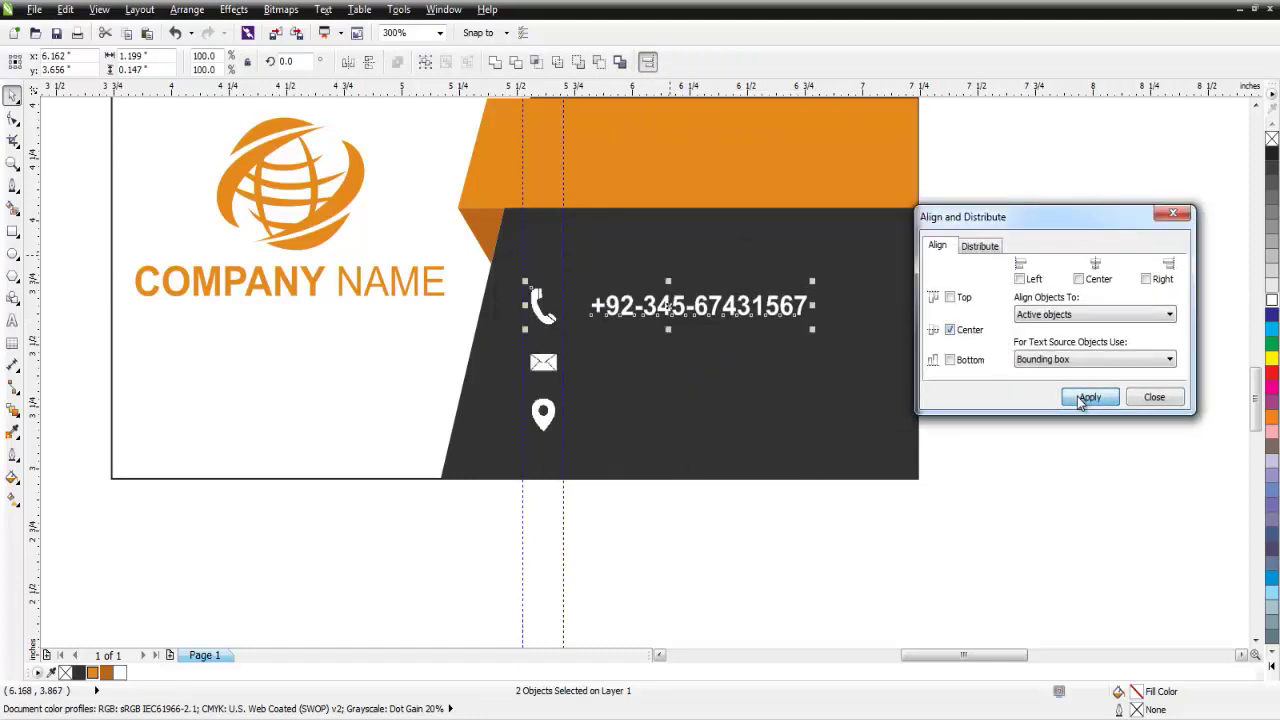
pyautogui.click(1152, 397)
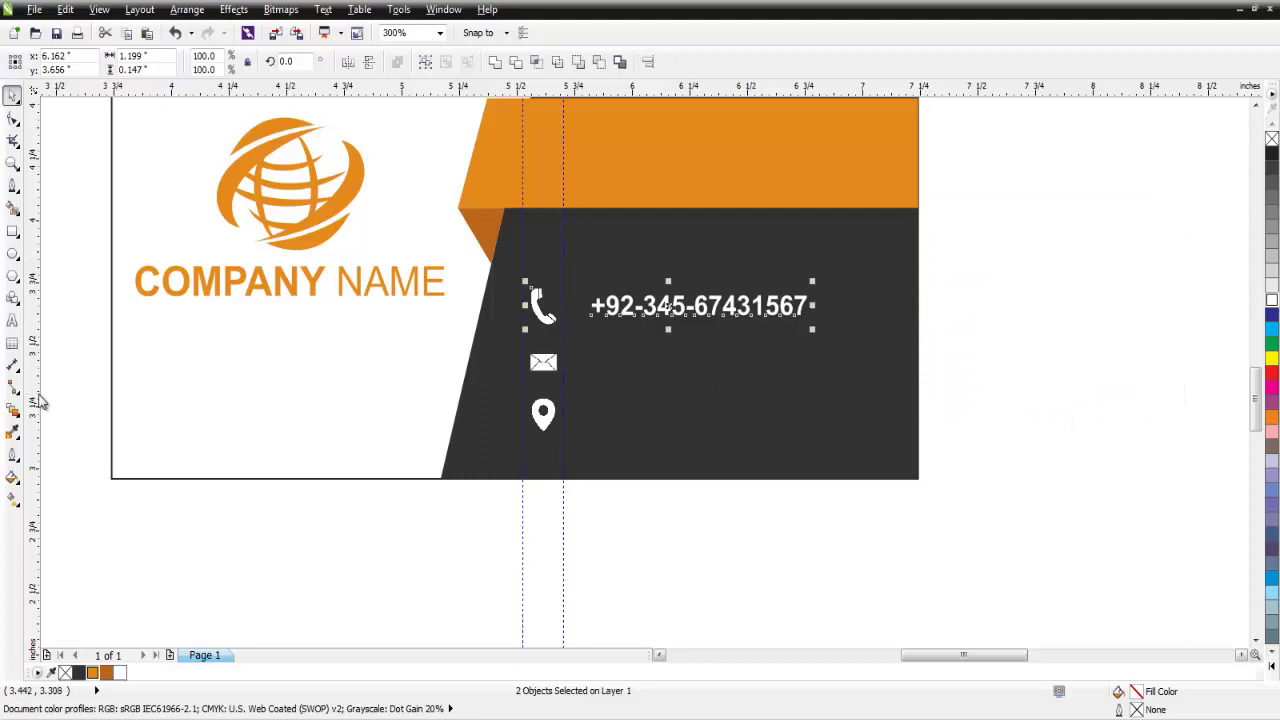
pyautogui.click(591, 402)
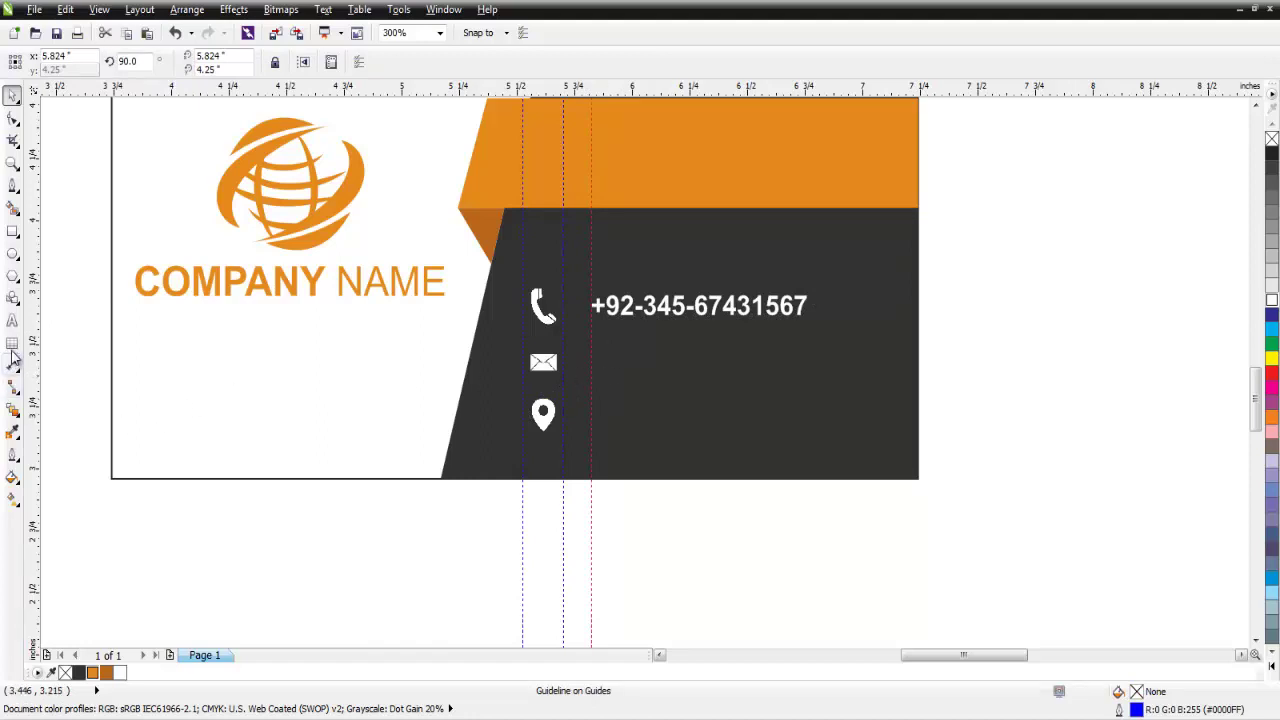
pyautogui.click(12, 320)
# Type the e-mail address below the phone number and make it 8 pt bold white.
pyautogui.click(617, 359)
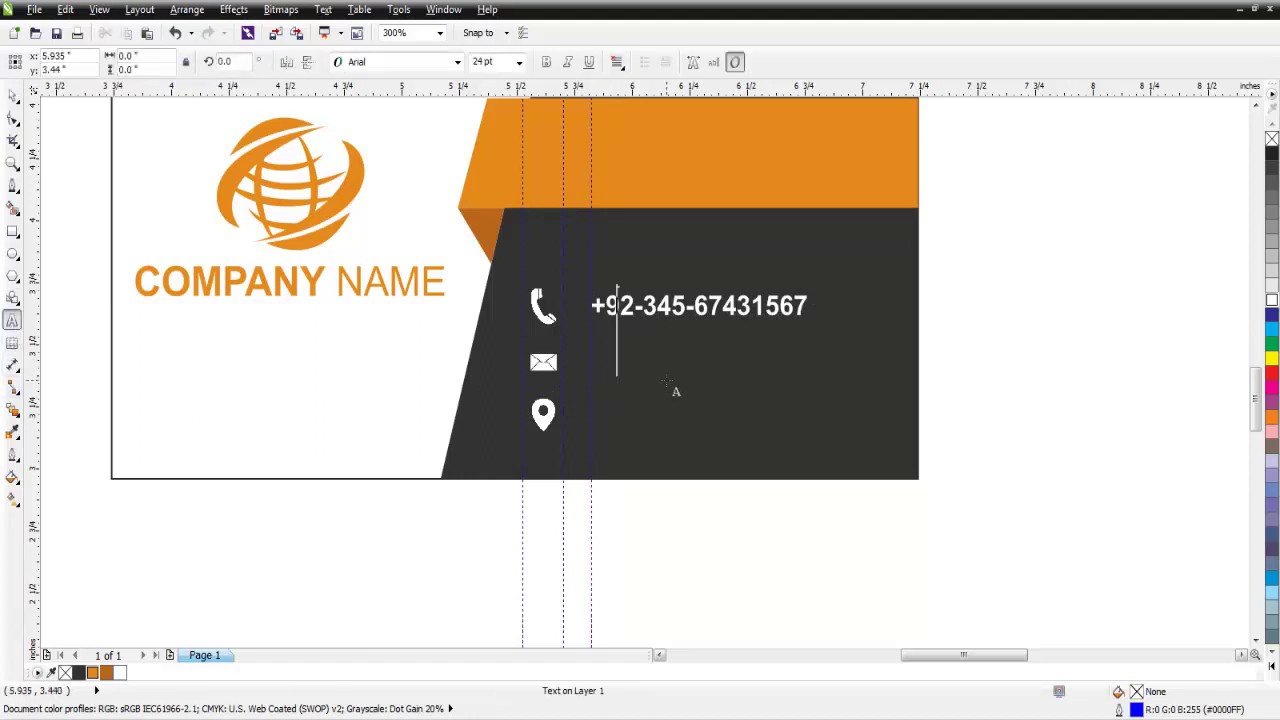
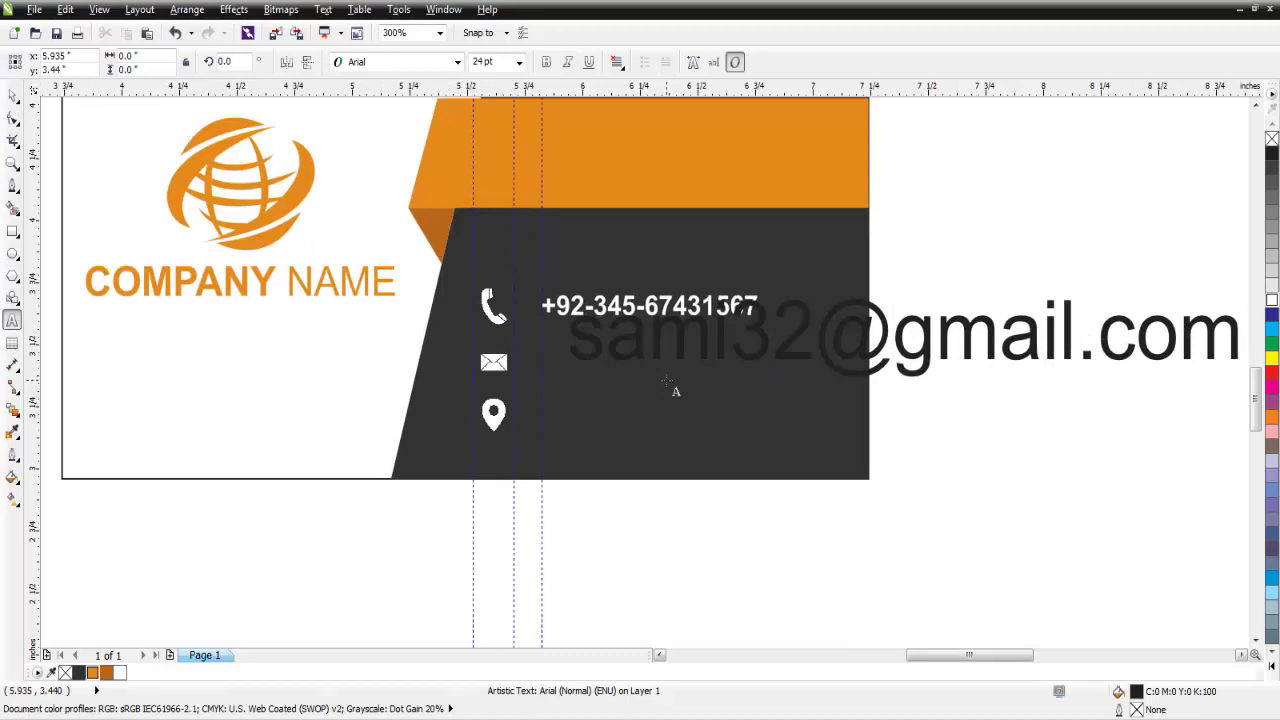
pyautogui.click(814, 330)
pyautogui.hotkey('ctrl', 'a')
pyautogui.click(520, 62)
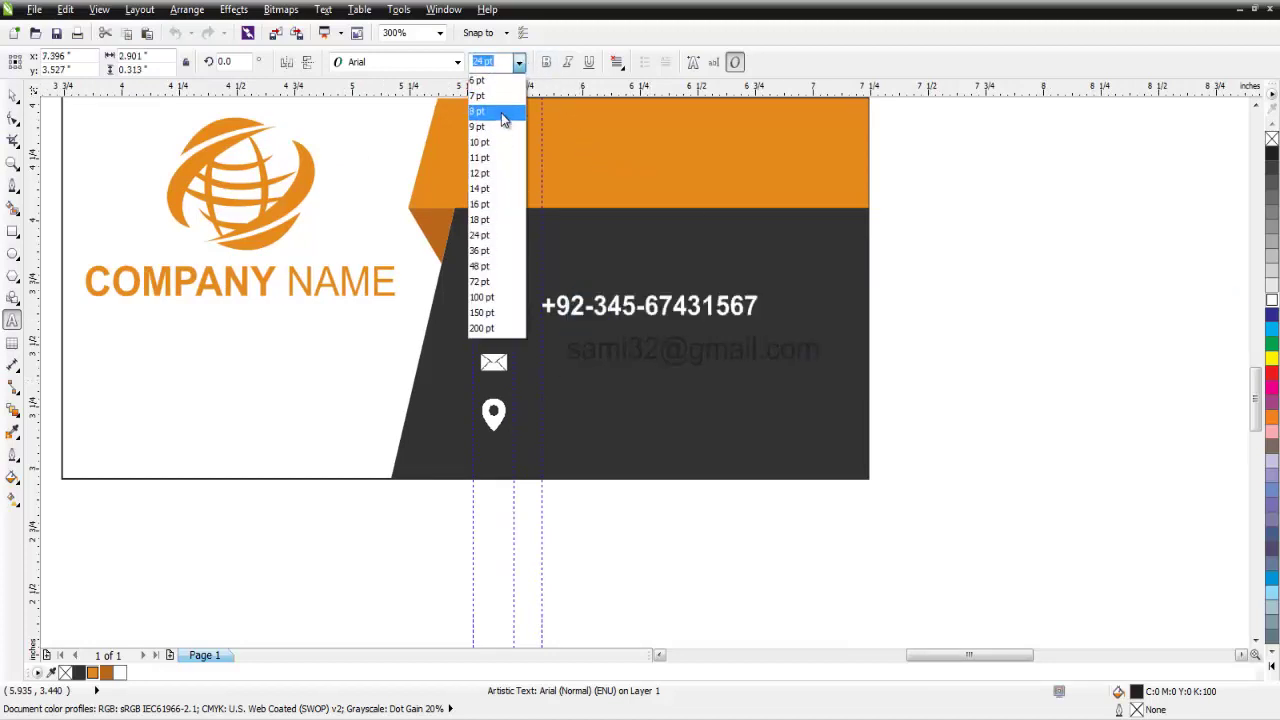
pyautogui.click(501, 111)
pyautogui.hotkey('ctrl', 'b')
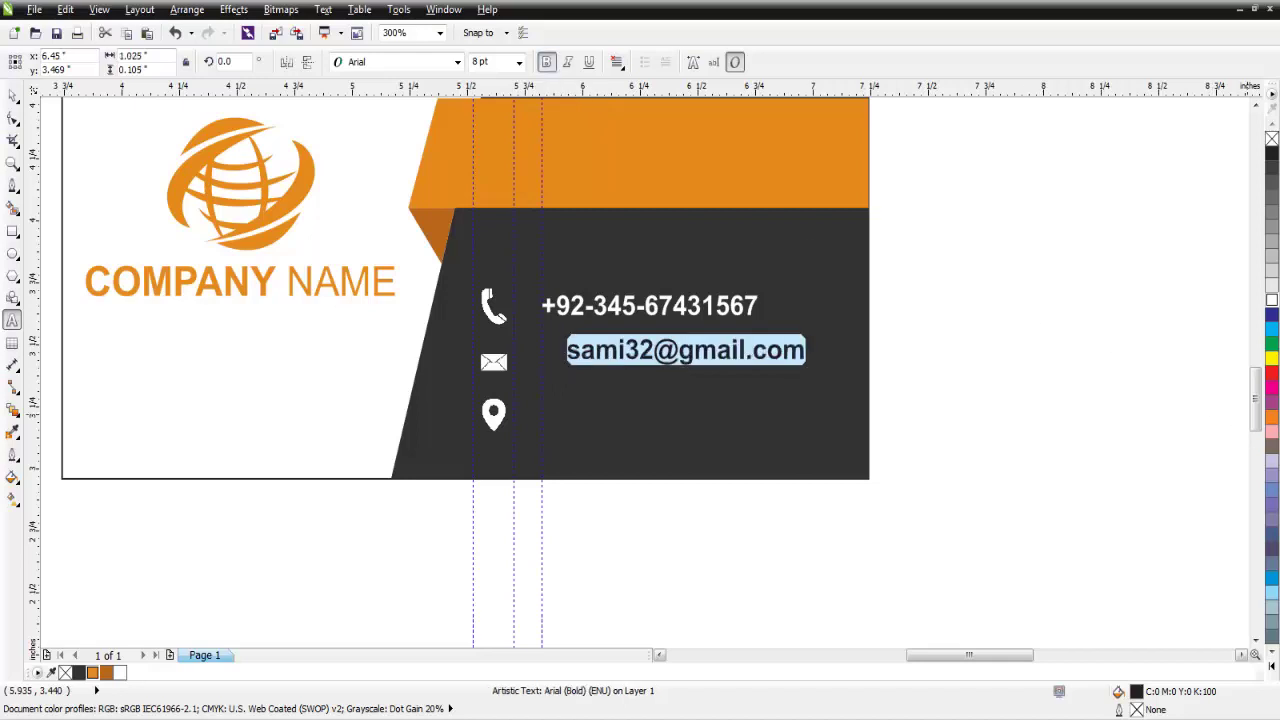
pyautogui.click(1270, 302)
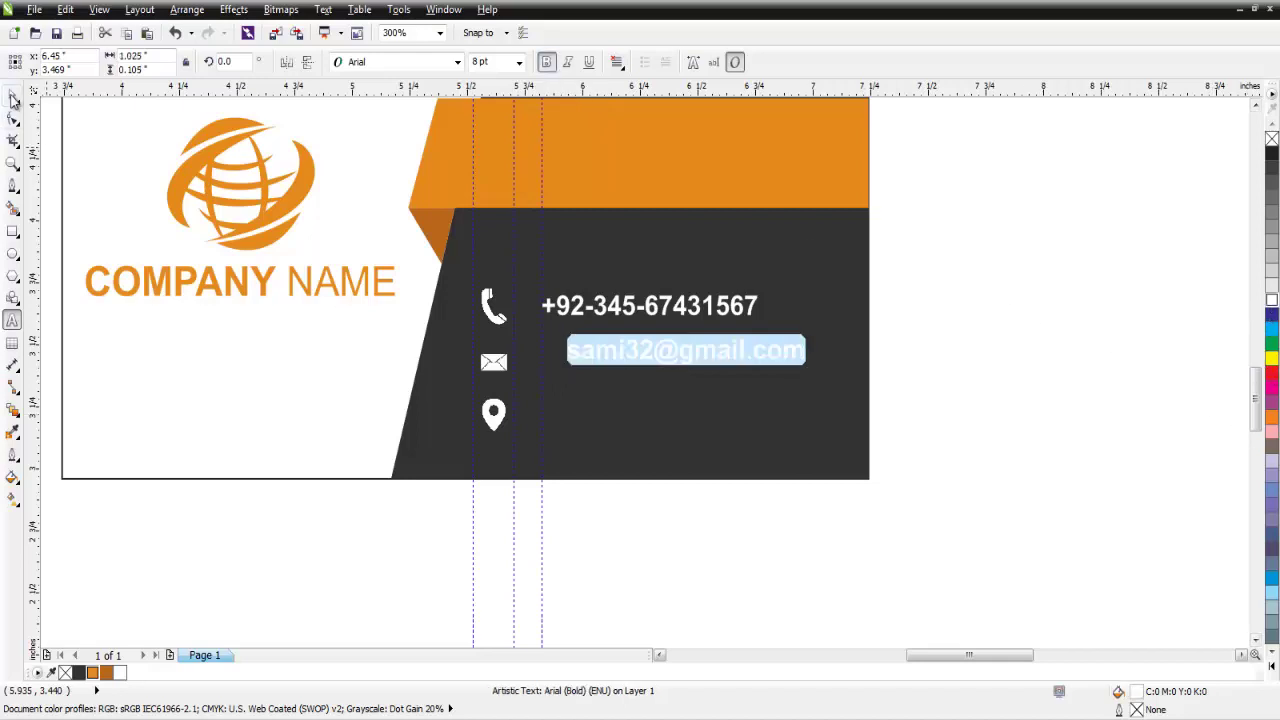
pyautogui.click(13, 97)
# Vertically centre the e-mail text on the envelope icon.
pyautogui.keyDown('shift'); pyautogui.click(494, 362); pyautogui.keyUp('shift')
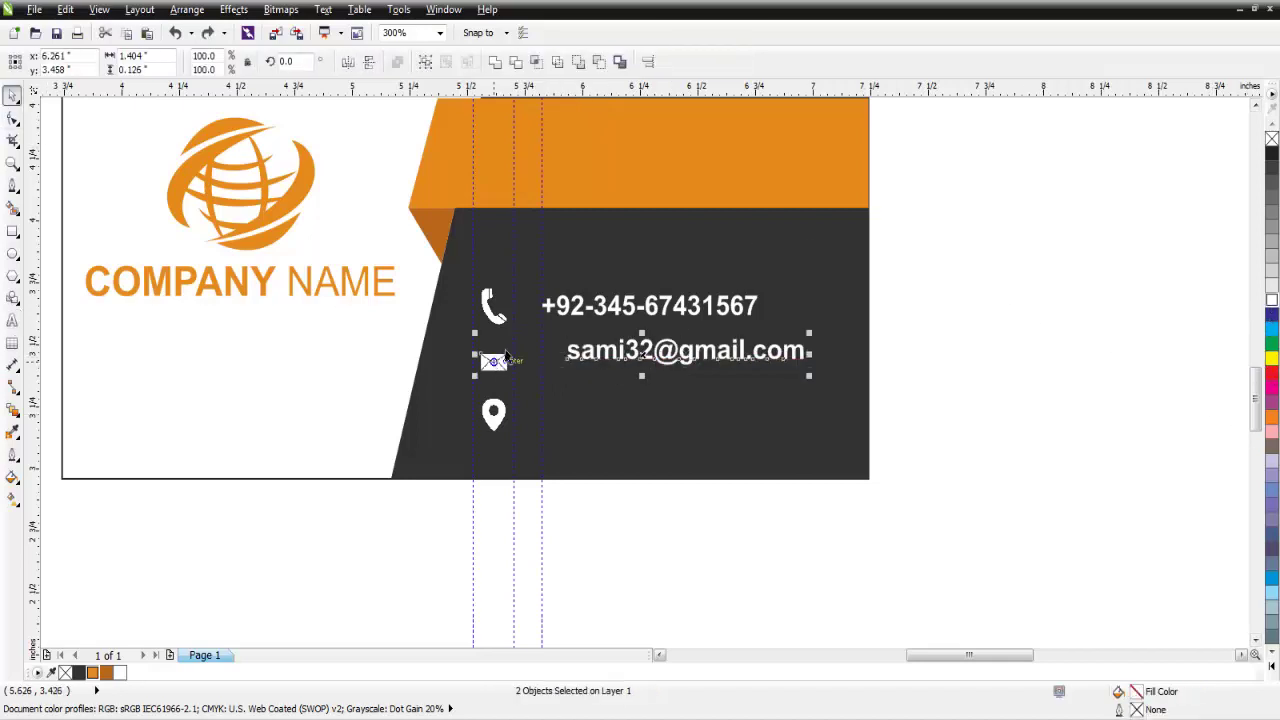
pyautogui.click(647, 62)
pyautogui.moveTo(553, 267); pyautogui.dragTo(1030, 263)
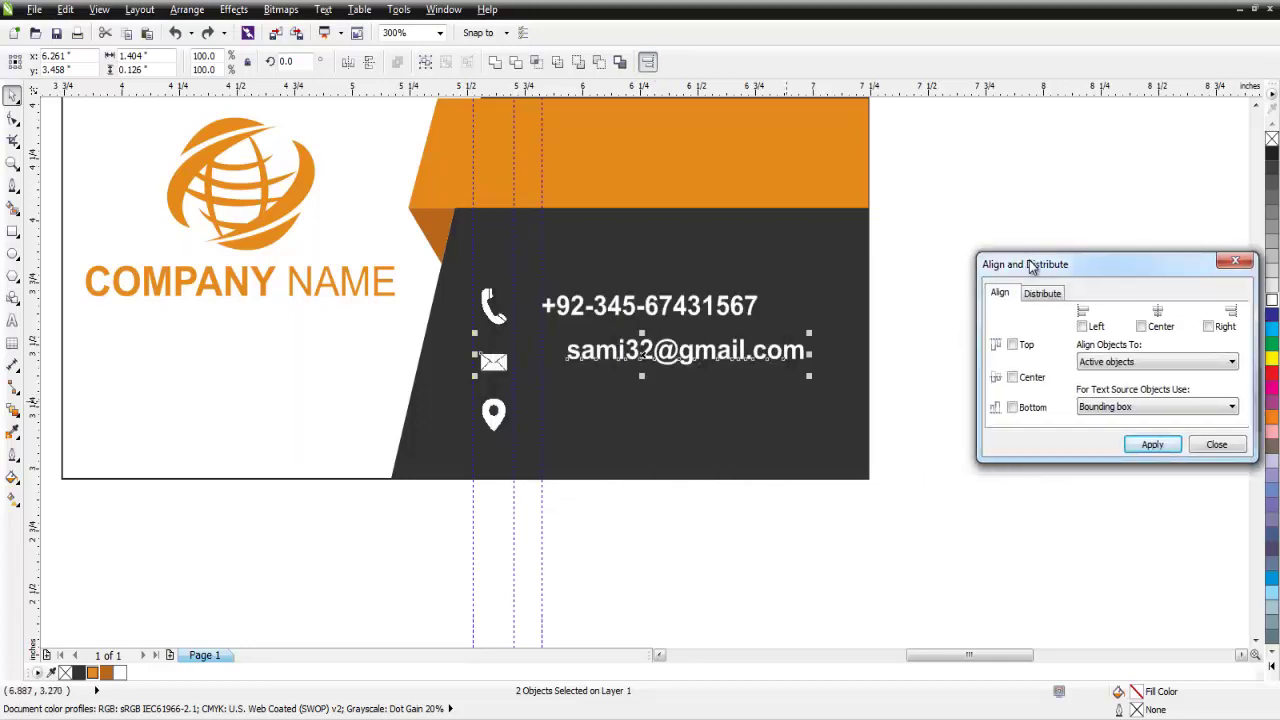
pyautogui.click(1012, 377)
pyautogui.click(1155, 446)
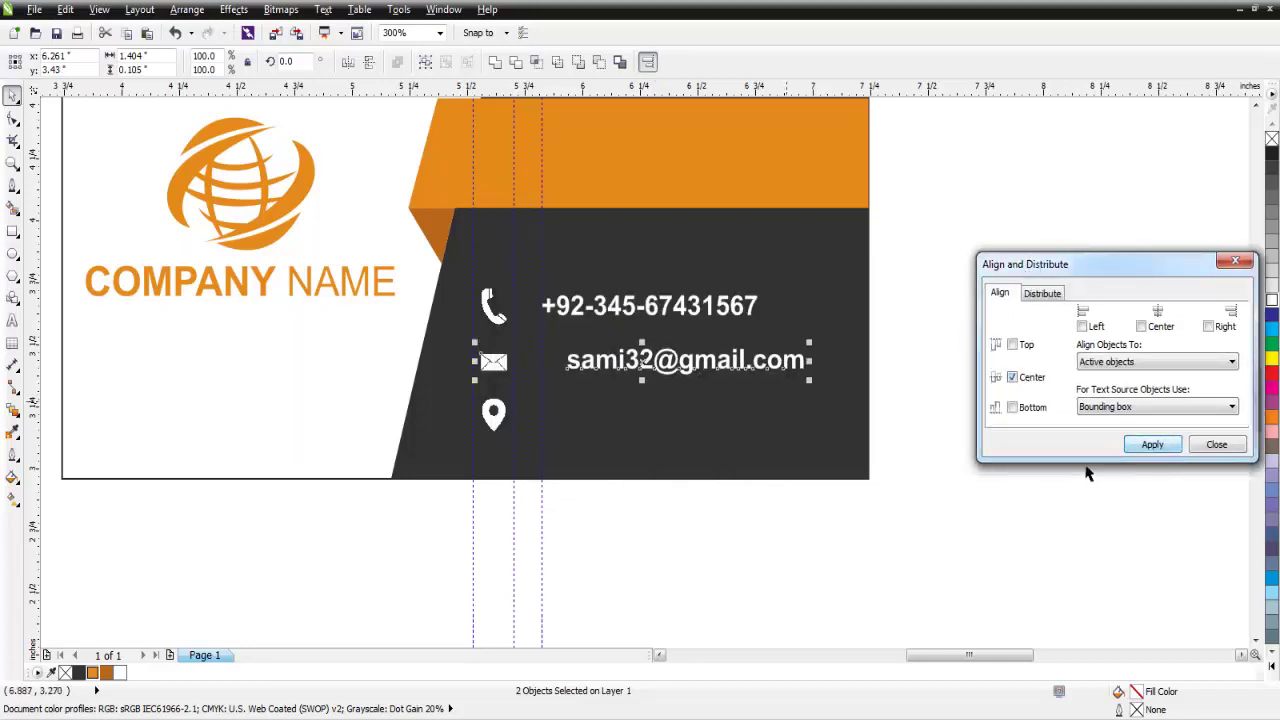
pyautogui.click(1198, 447)
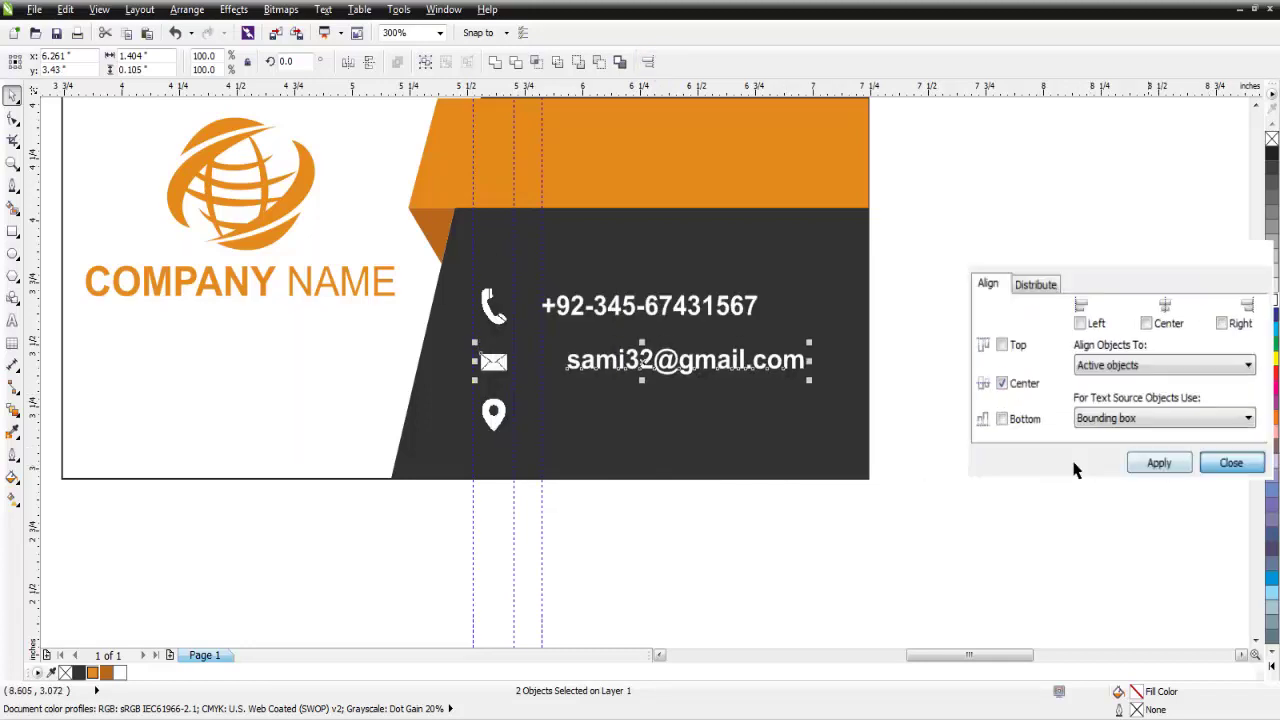
# Nudge the e-mail text left to line up with the phone number.
pyautogui.click(762, 371)
pyautogui.press('Left')
pyautogui.press('Left')
pyautogui.press('Left')
pyautogui.press('Left')
pyautogui.press('Left')
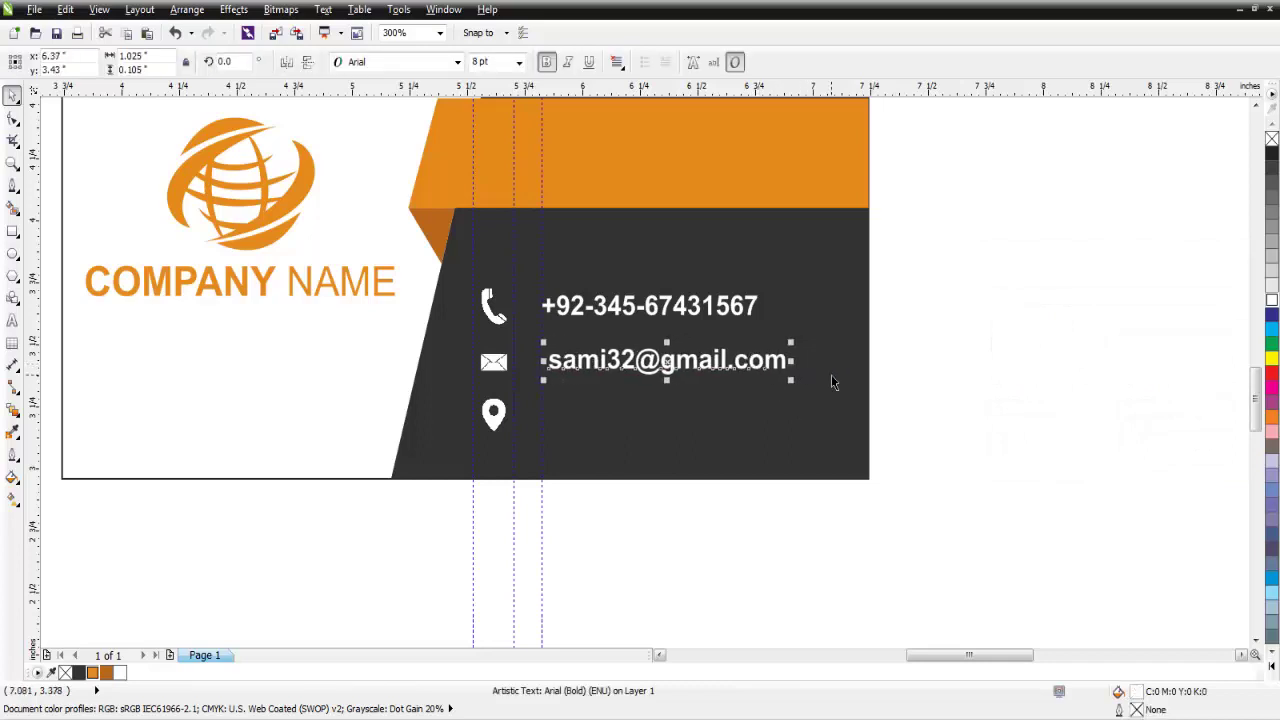
pyautogui.press('Left')
pyautogui.press('Left')
pyautogui.press('Left')
pyautogui.press('Escape')
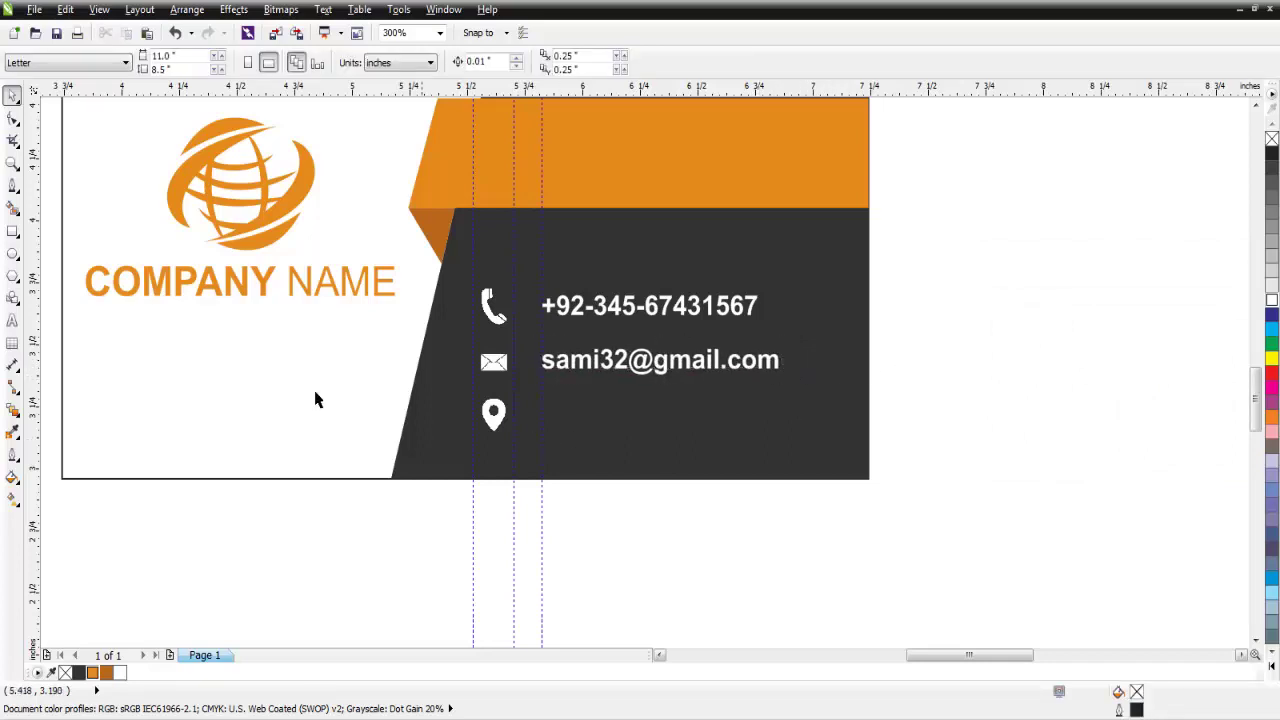
# Type 'Location Example etc.' beside the location pin icon.
pyautogui.click(12, 320)
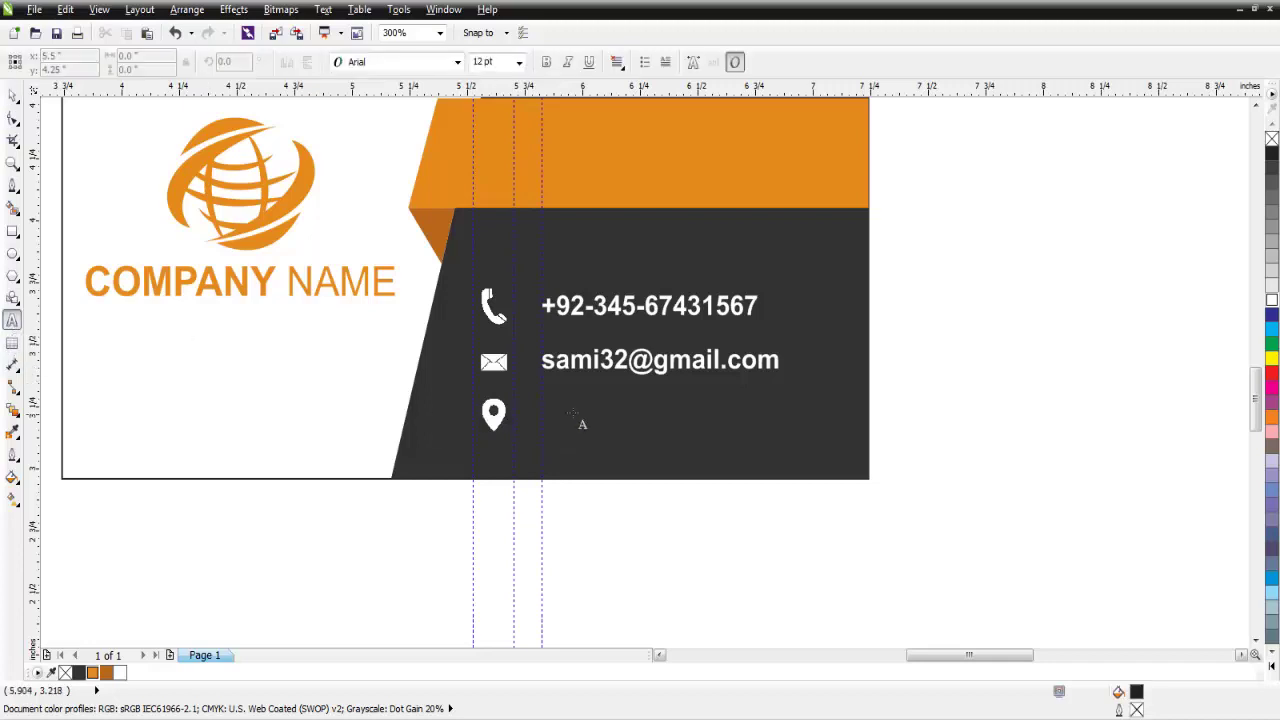
pyautogui.click(573, 416)
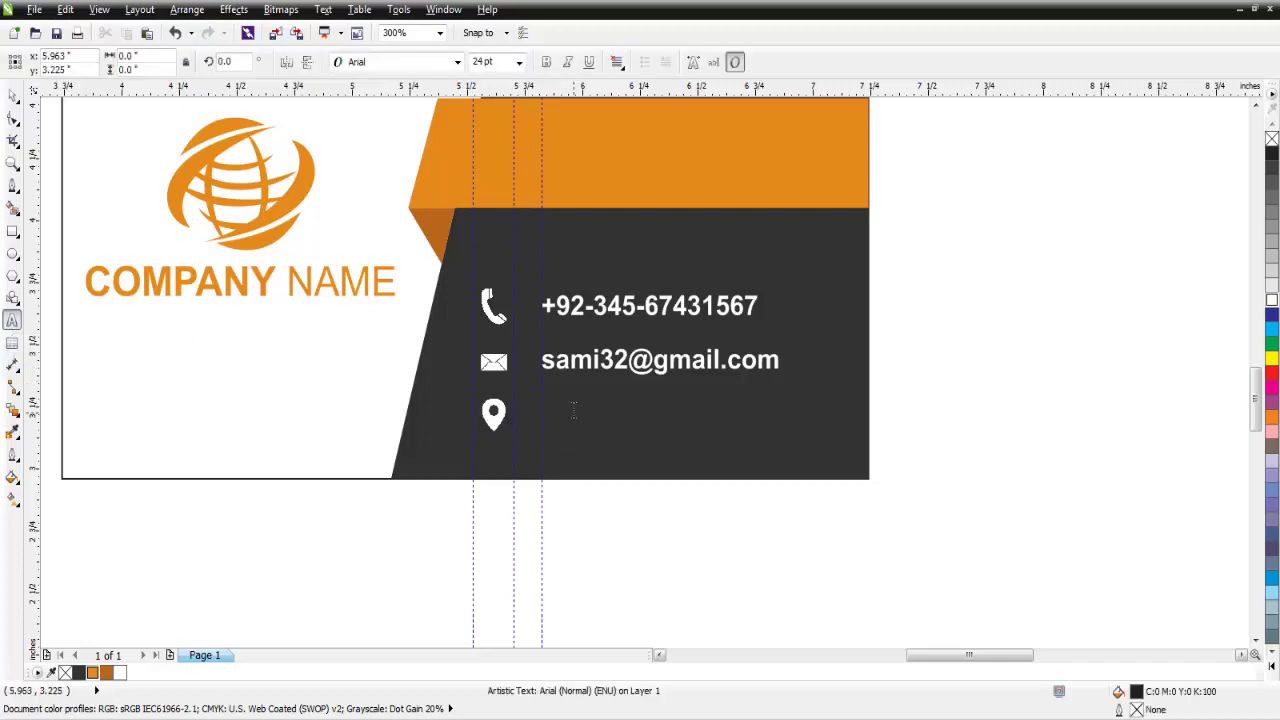
pyautogui.write('LO')
pyautogui.press('BackSpace')
pyautogui.write('o')
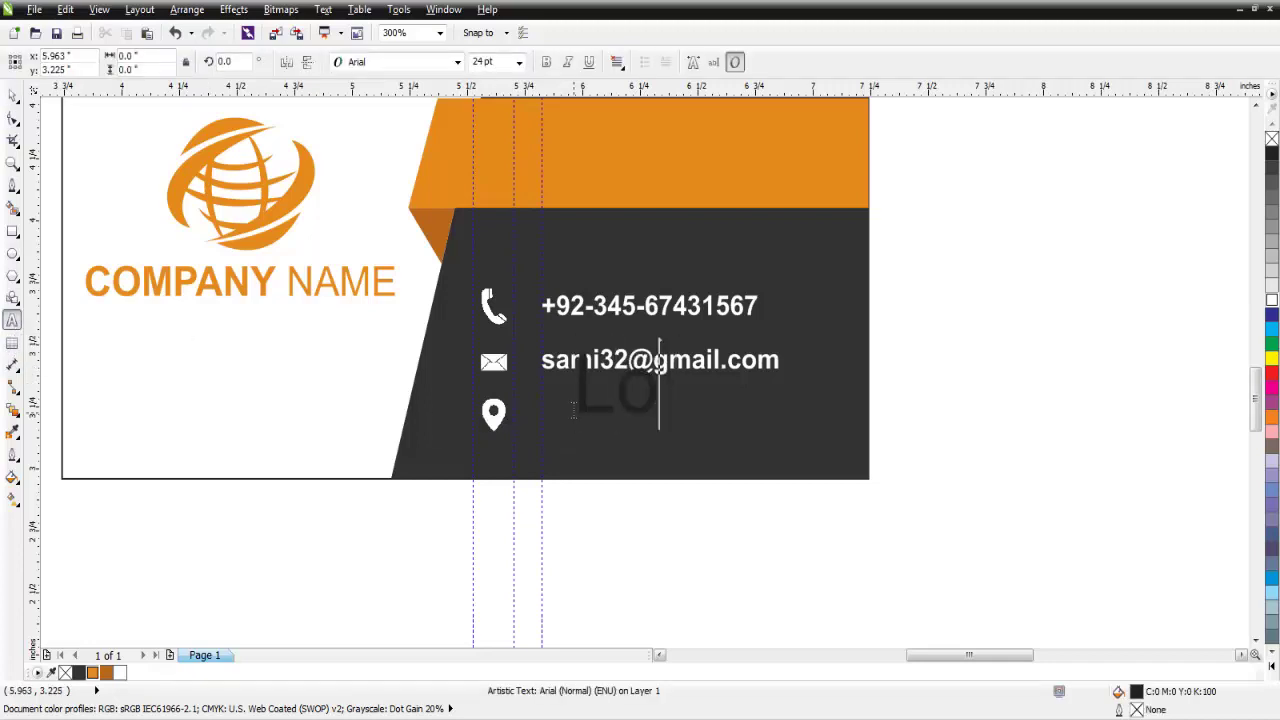
pyautogui.write('cation ')
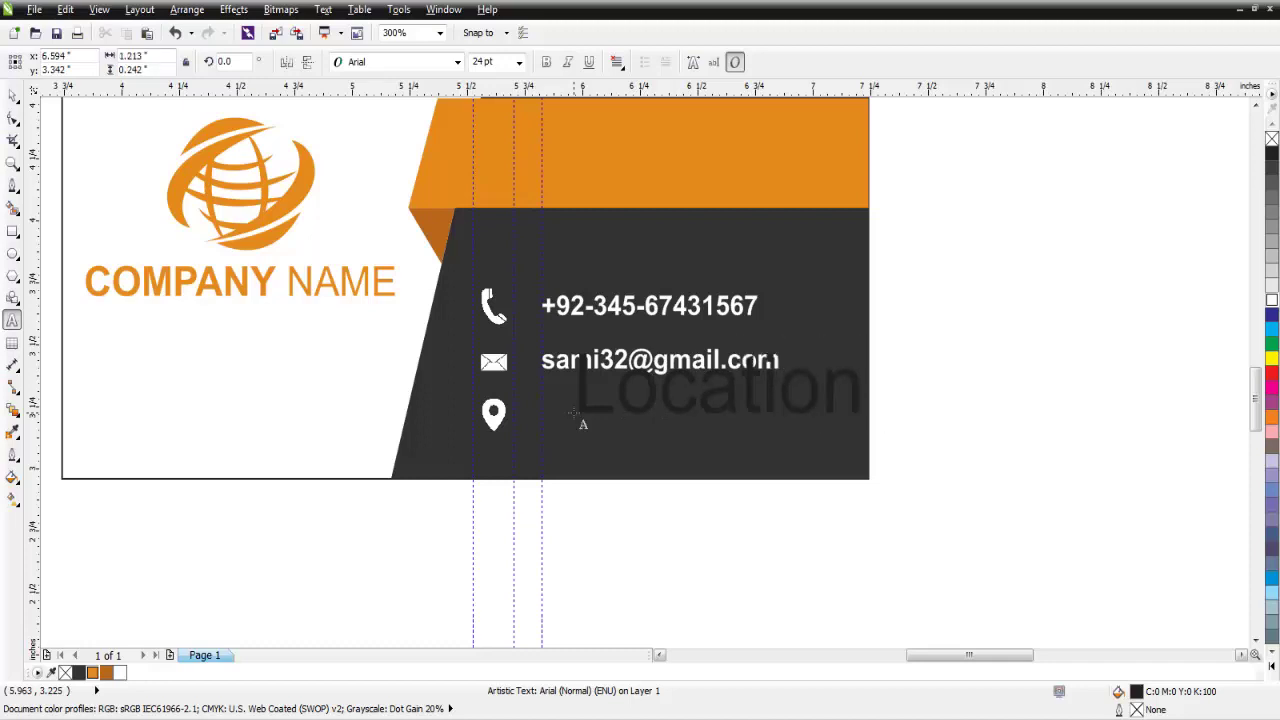
pyautogui.write('Example')
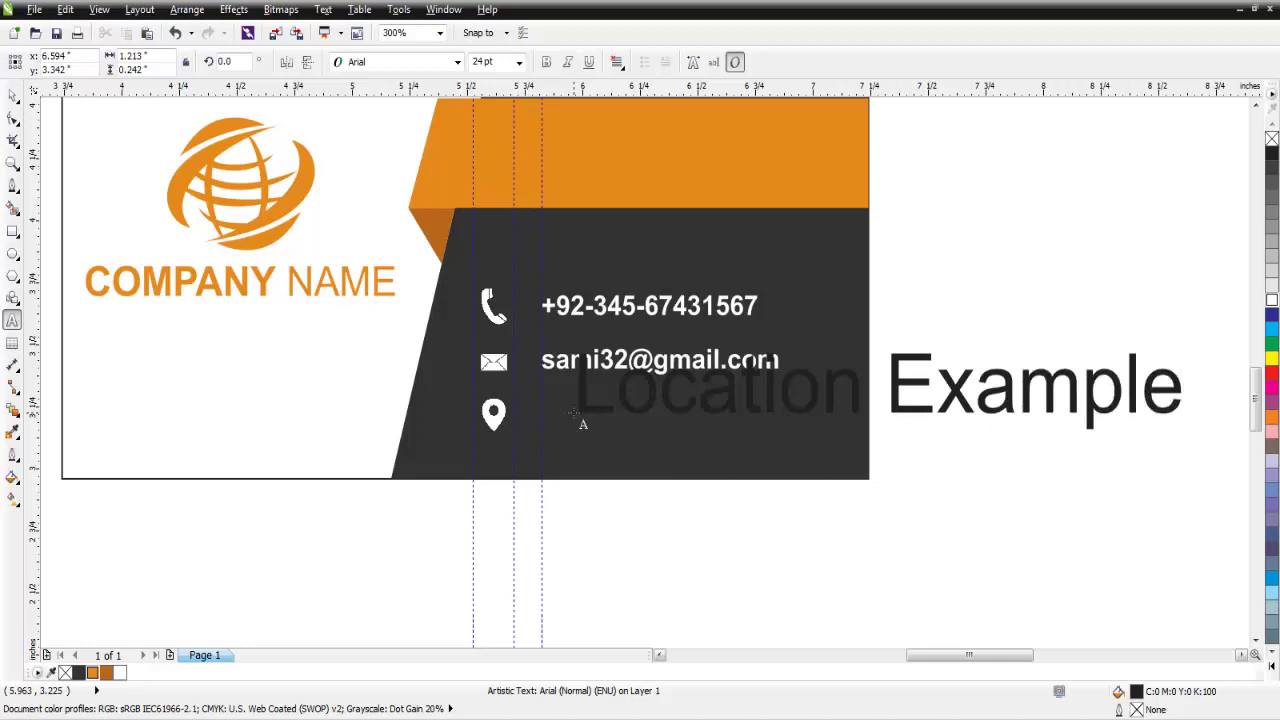
pyautogui.write(' et')
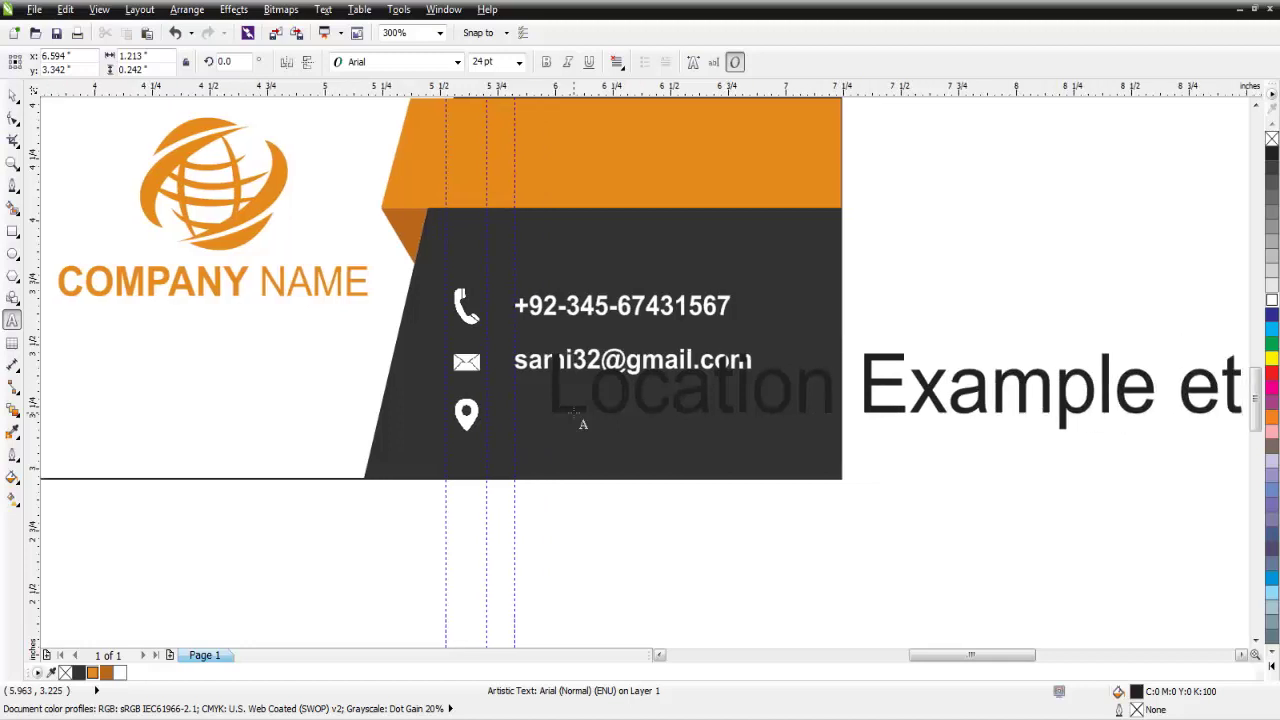
pyautogui.write('c.')
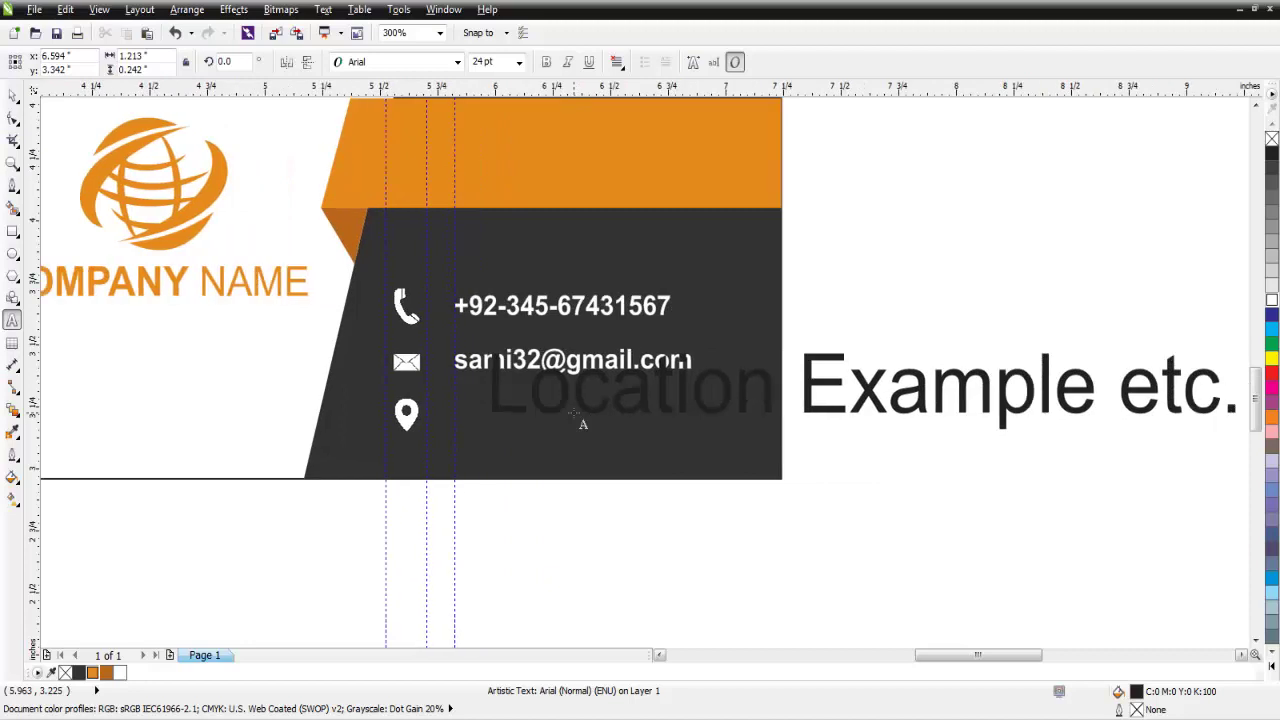
# Format the location text as 8 pt bold white.
pyautogui.hotkey('ctrl', 'a')
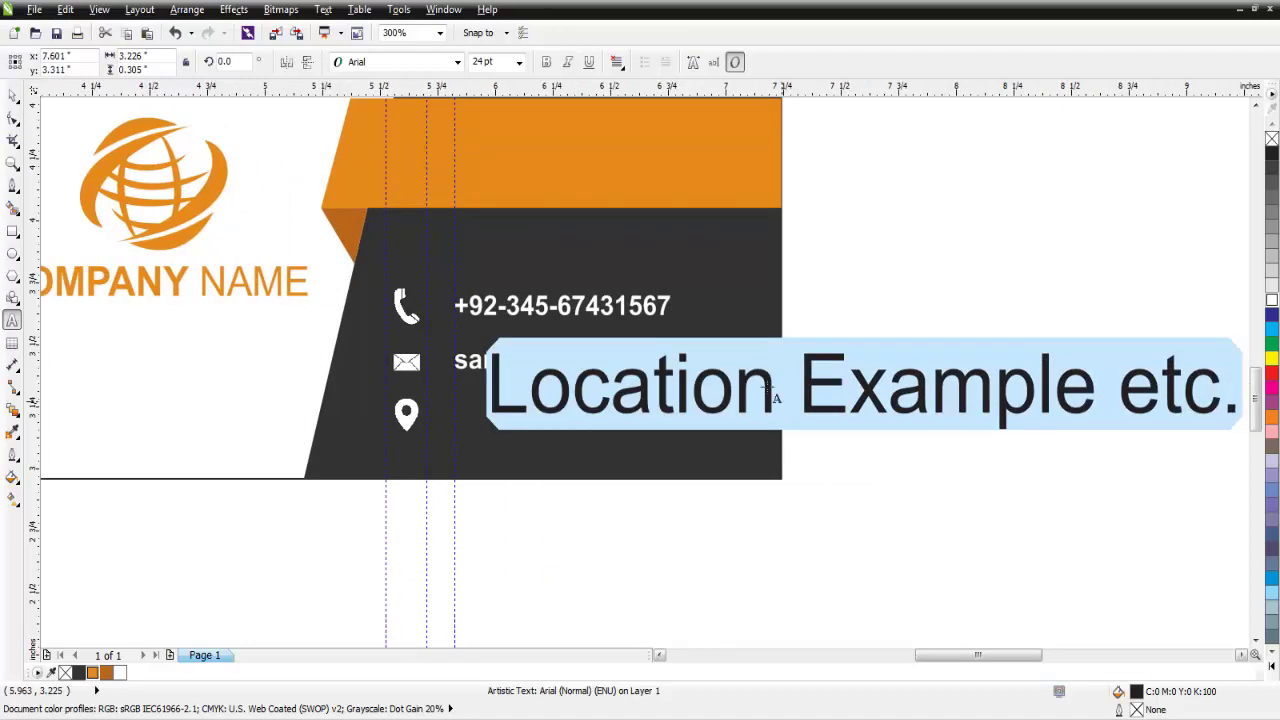
pyautogui.click(519, 62)
pyautogui.click(482, 96)
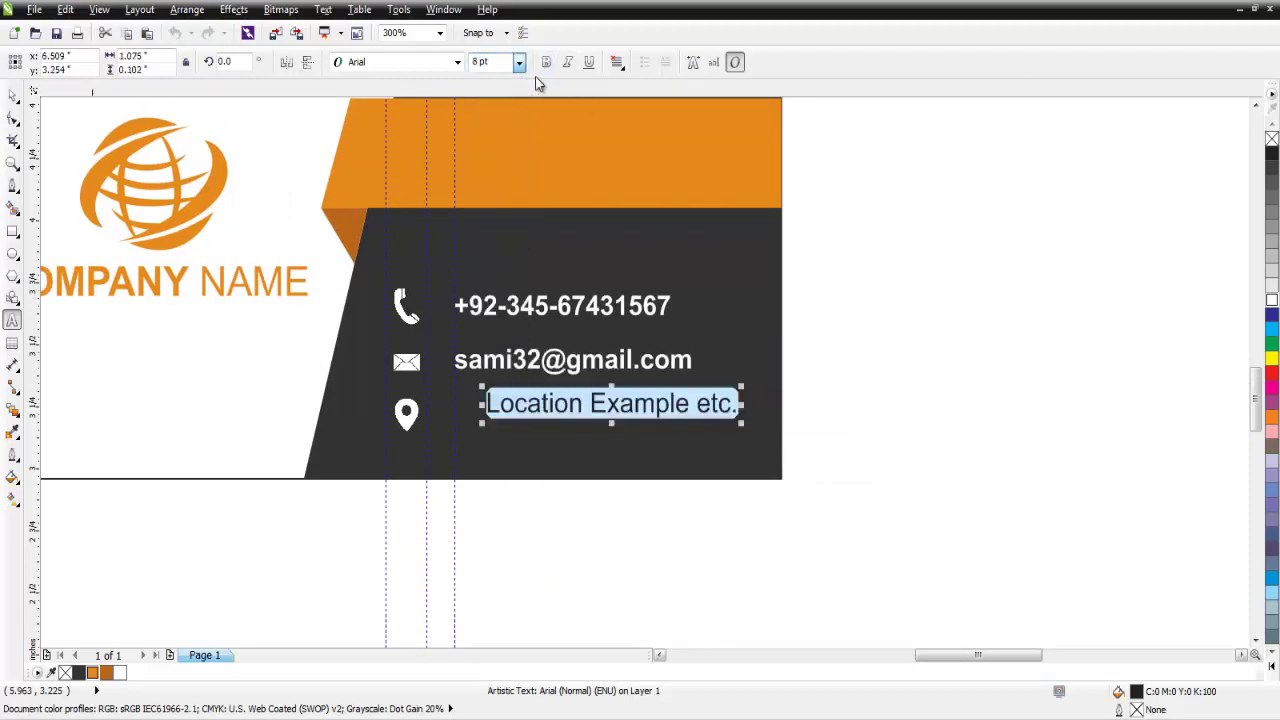
pyautogui.click(546, 62)
pyautogui.click(1272, 664)
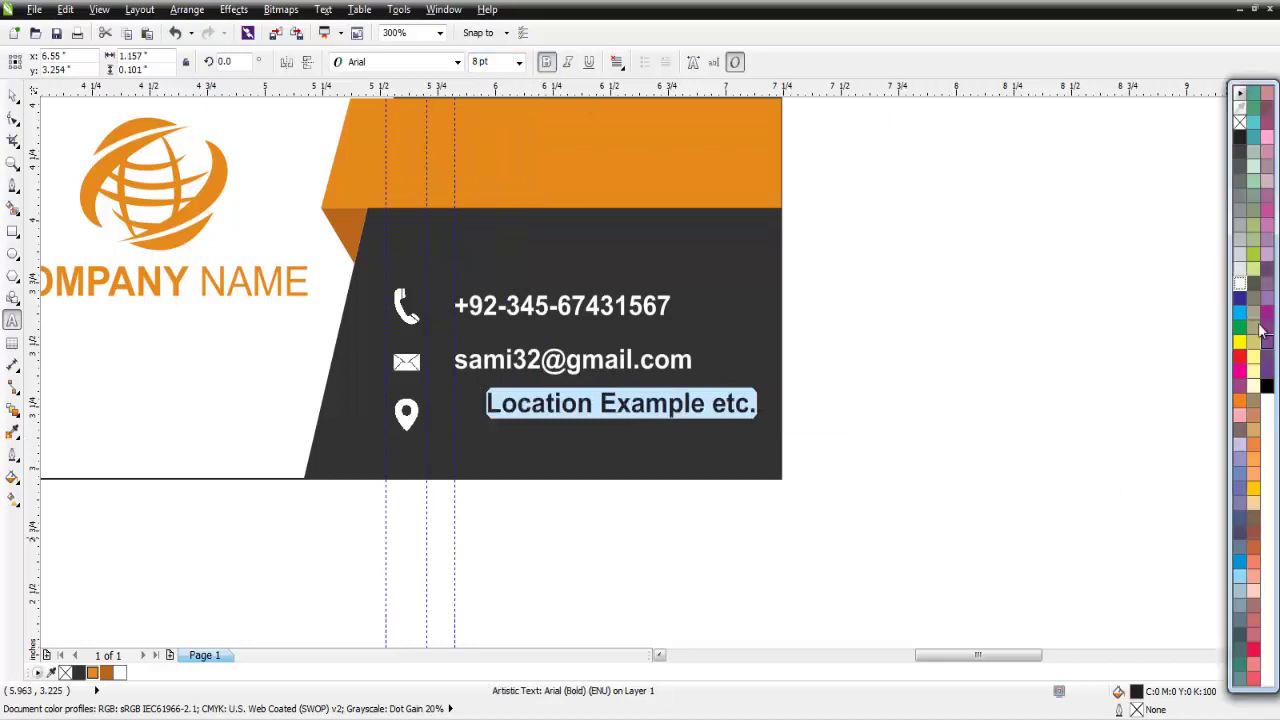
pyautogui.click(1239, 283)
pyautogui.click(13, 97)
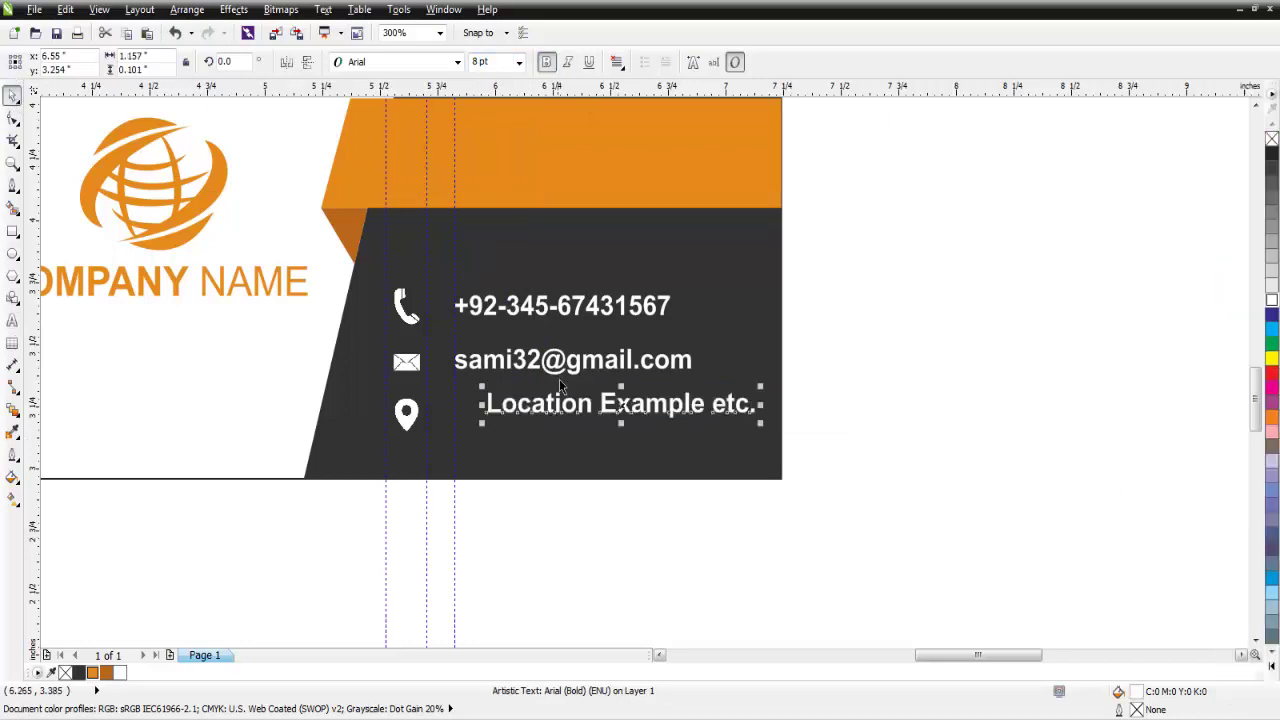
# Vertically centre the location text on the pin icon.
pyautogui.keyDown('shift'); pyautogui.click(408, 413); pyautogui.keyUp('shift')
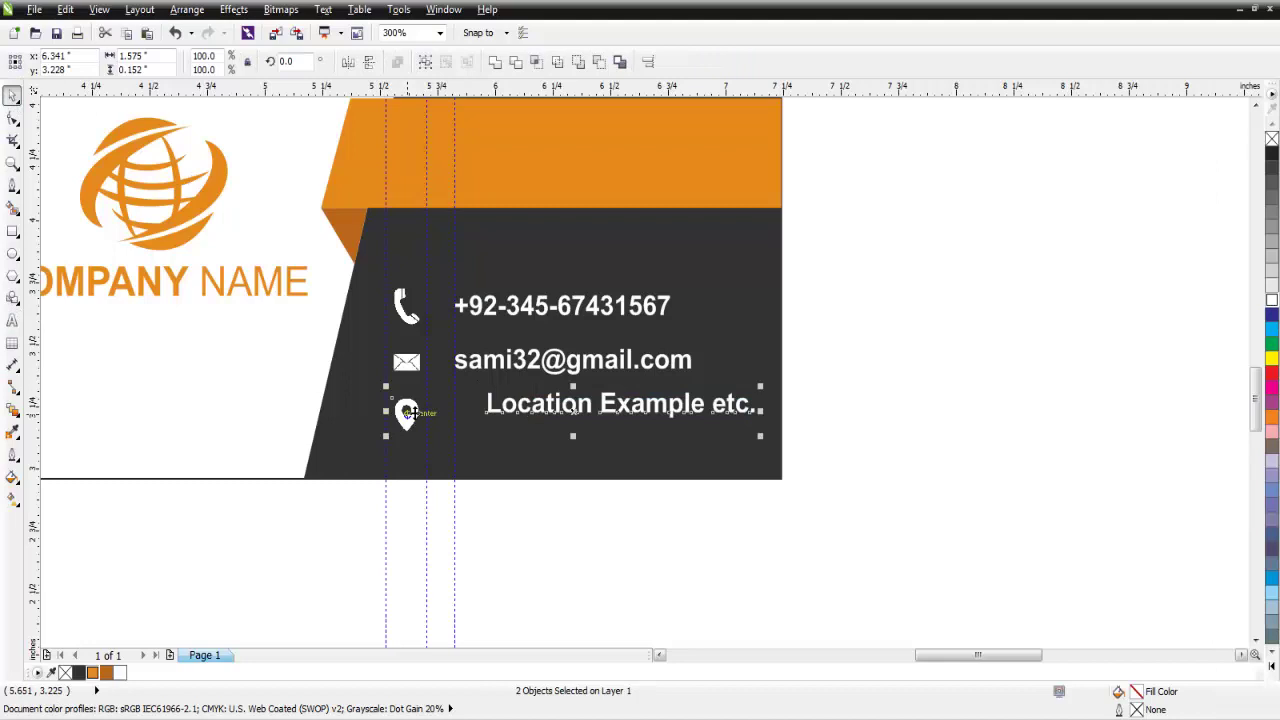
pyautogui.click(650, 63)
pyautogui.moveTo(620, 262); pyautogui.dragTo(966, 276)
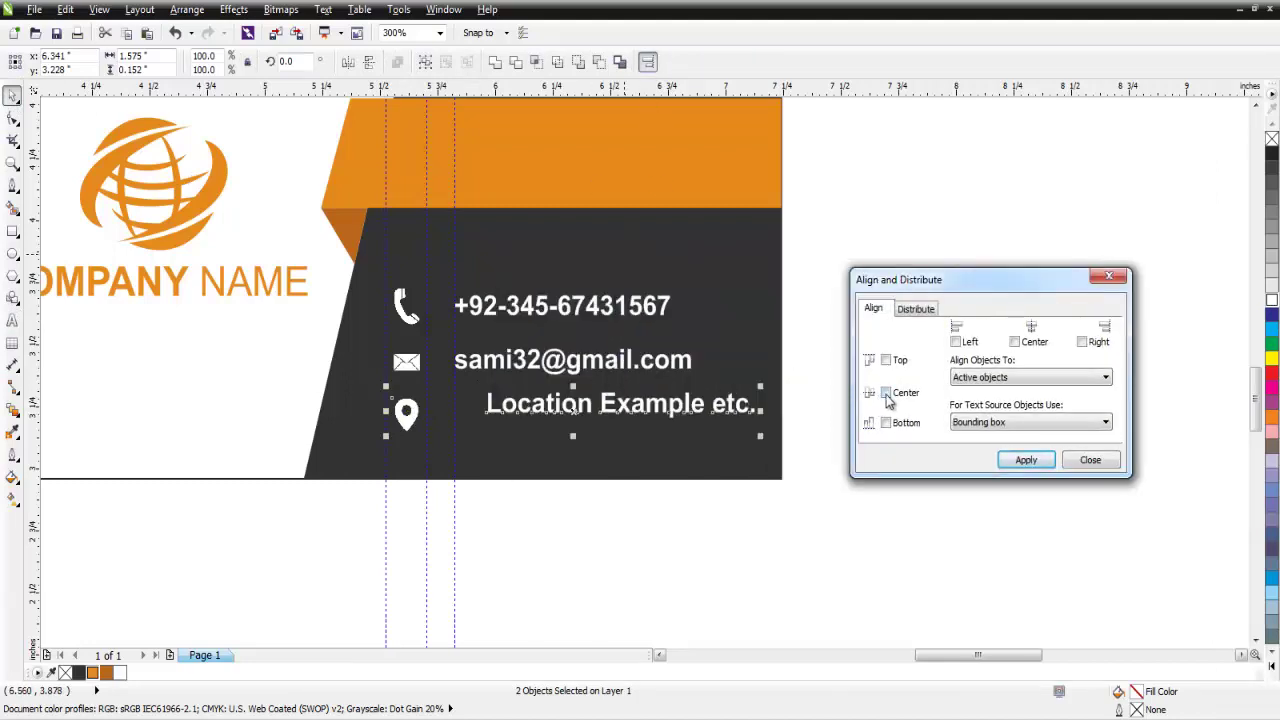
pyautogui.click(885, 393)
pyautogui.click(1022, 462)
pyautogui.click(1090, 462)
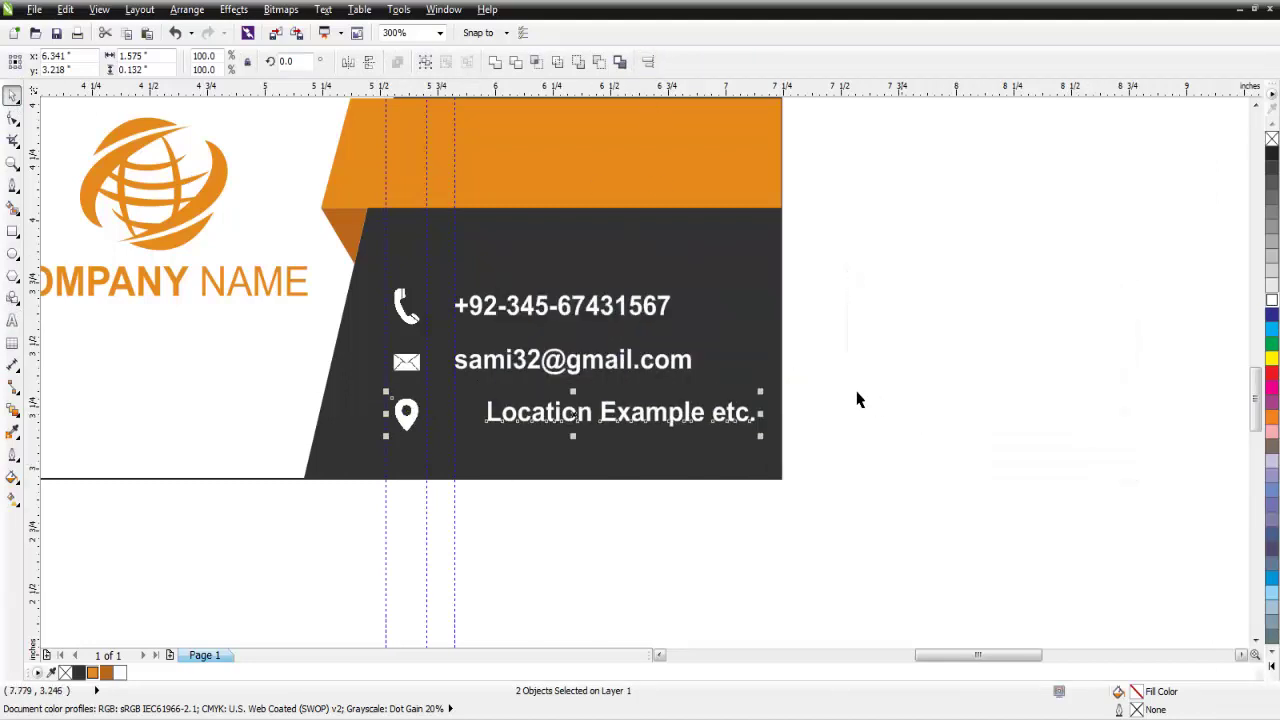
# Nudge the location text left to line up with the contact lines above.
pyautogui.click(857, 399)
pyautogui.click(718, 416)
pyautogui.press('Left')
pyautogui.press('Left')
pyautogui.press('Left')
pyautogui.press('Left')
pyautogui.press('Left')
pyautogui.press('Left')
pyautogui.press('Left')
pyautogui.press('Left')
pyautogui.press('Left')
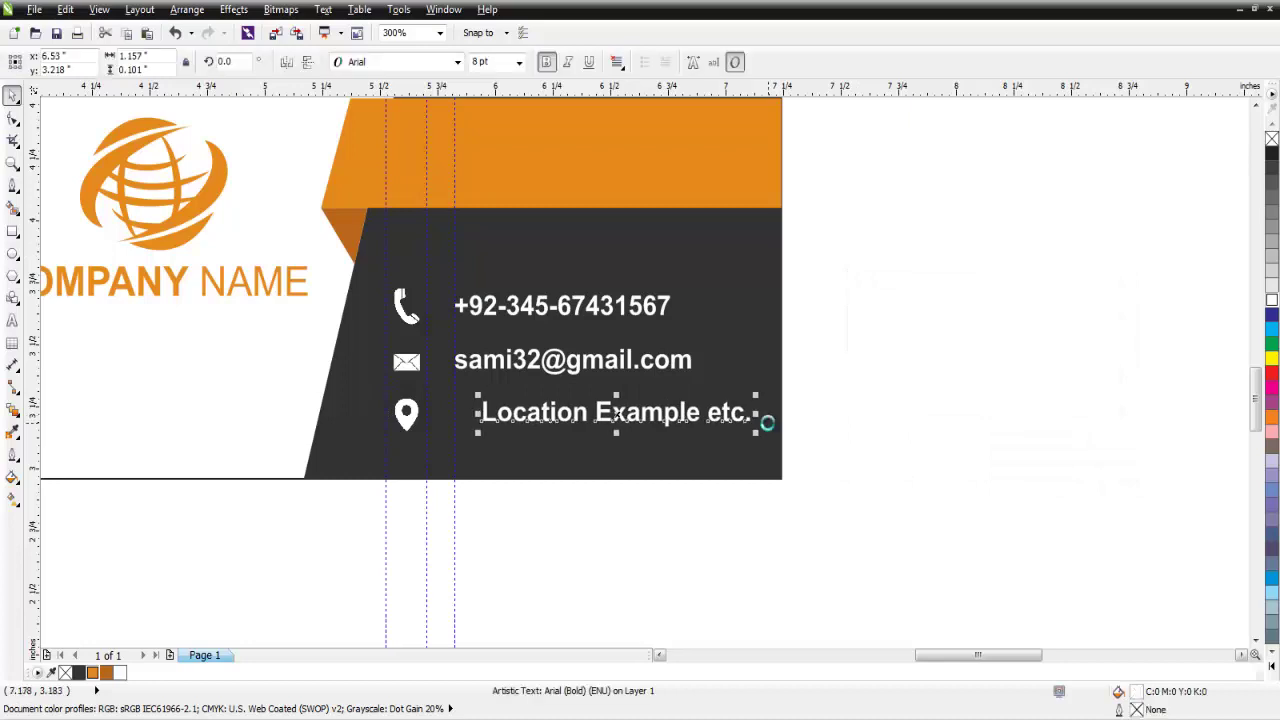
pyautogui.press('Left')
pyautogui.press('Left')
pyautogui.press('Left')
pyautogui.press('Left')
pyautogui.press('Left')
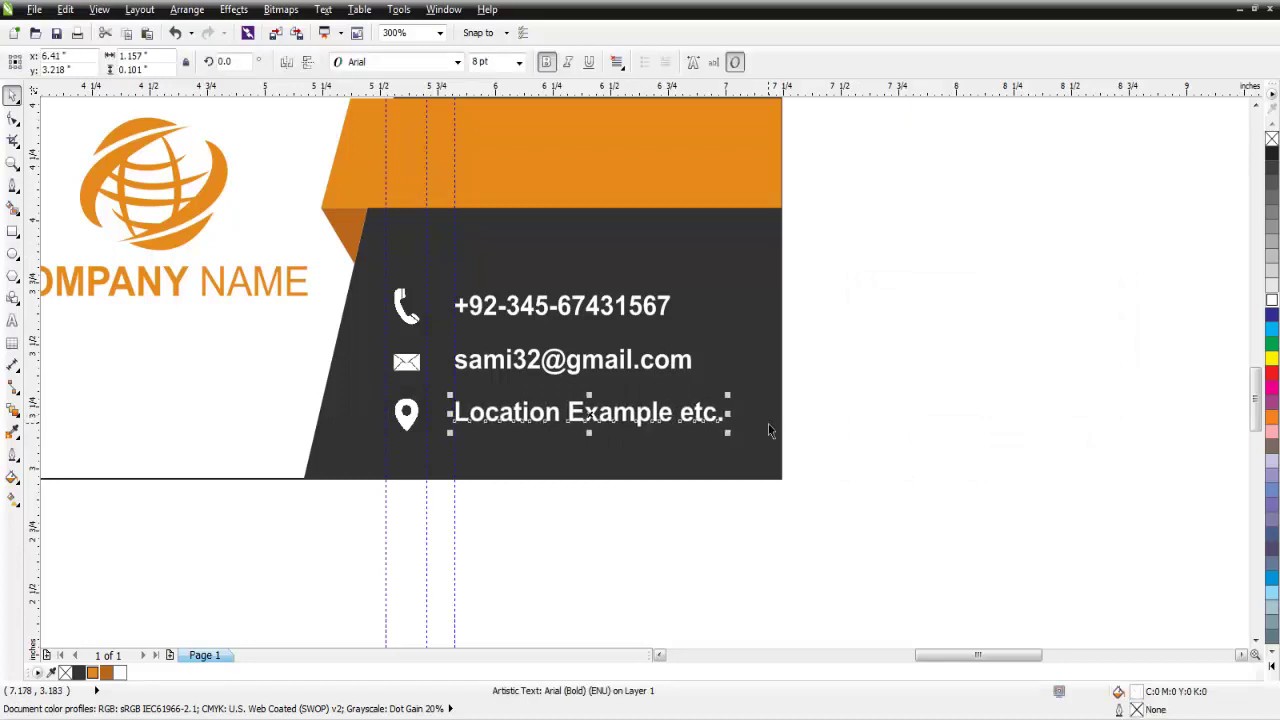
pyautogui.click(843, 403)
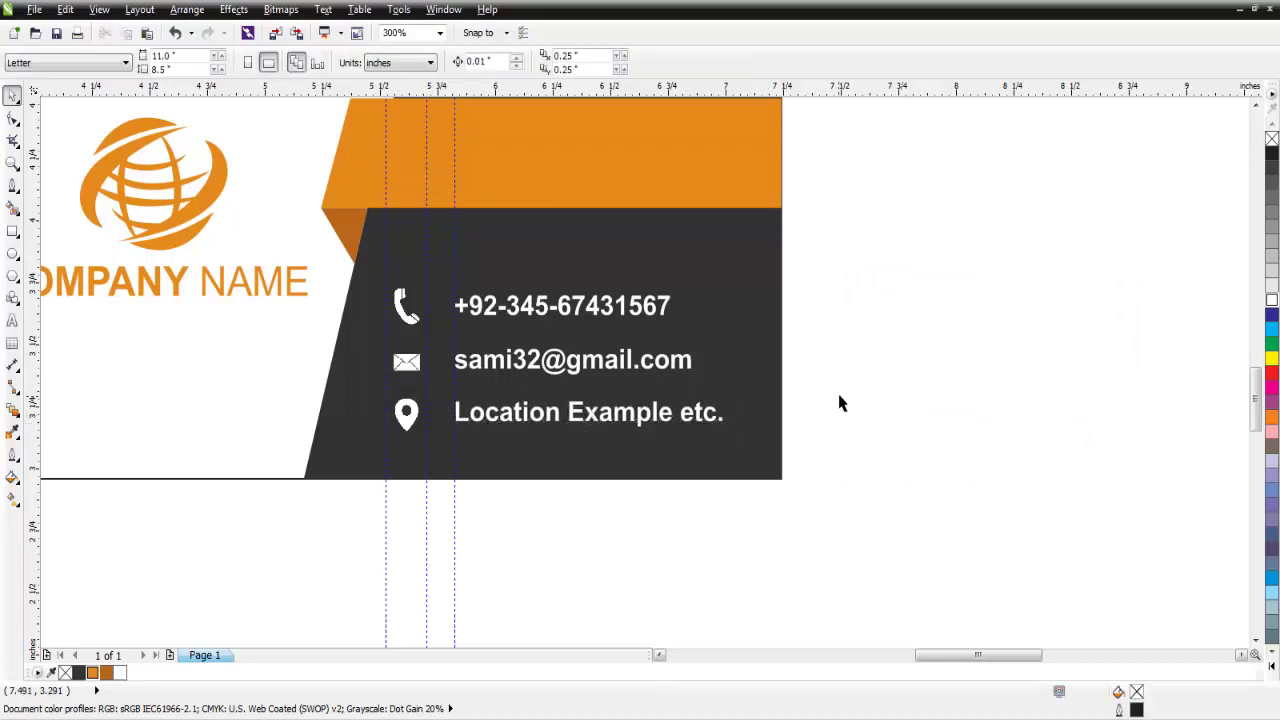
# Delete the three vertical guidelines from the front card.
pyautogui.click(454, 231)
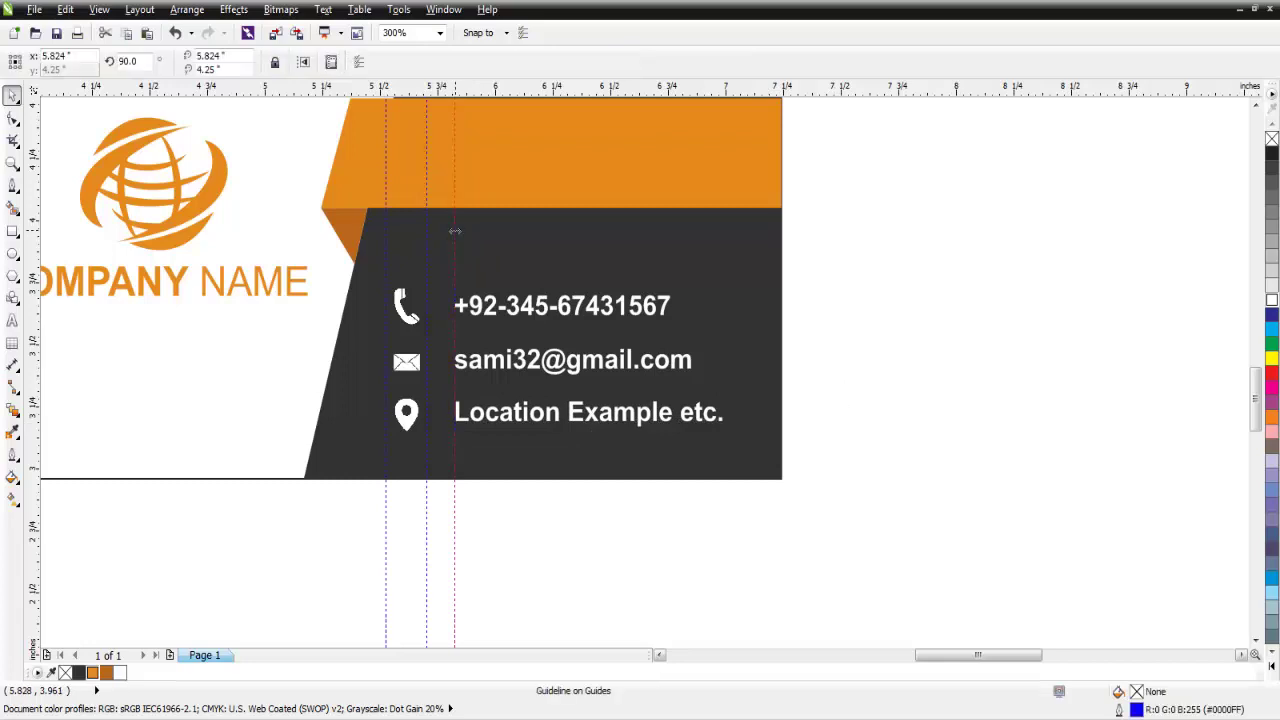
pyautogui.press('Delete')
pyautogui.click(427, 230)
pyautogui.press('Delete')
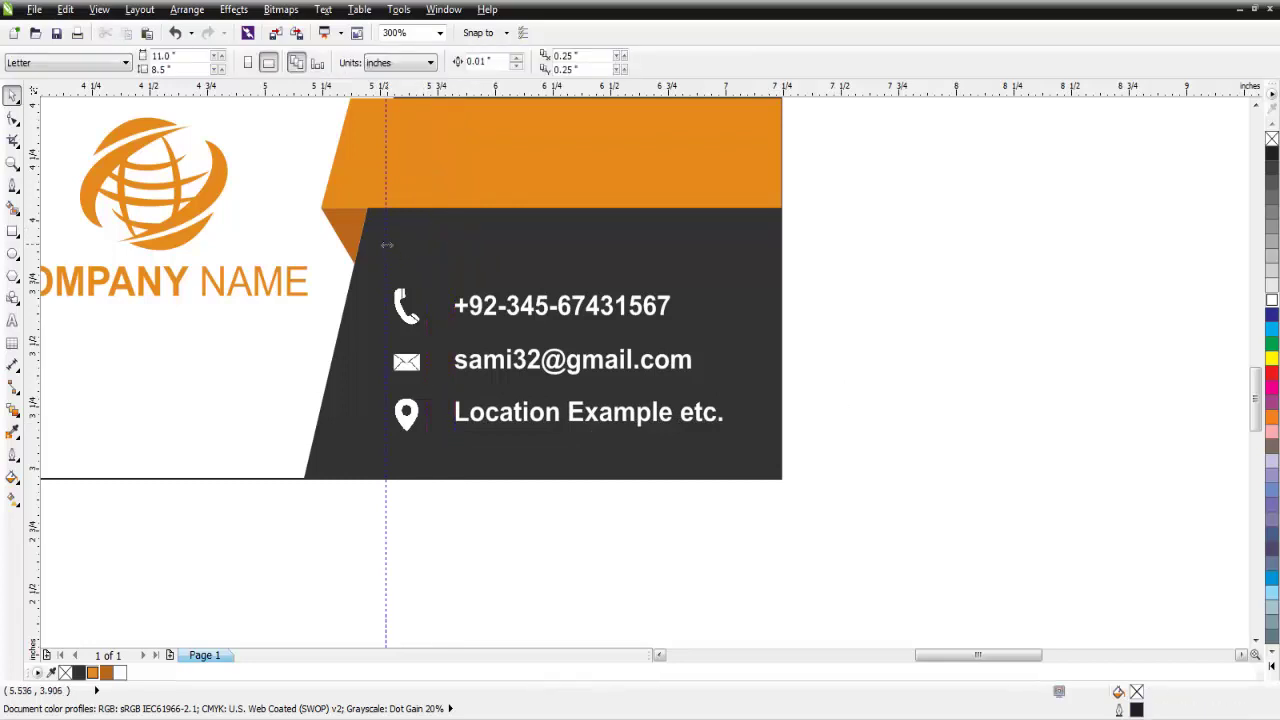
pyautogui.click(386, 244)
pyautogui.press('Delete')
# Zoom out to both cards, then enlarge the contact block slightly and shift it on the dark panel.
pyautogui.click(439, 32)
pyautogui.click(398, 55)
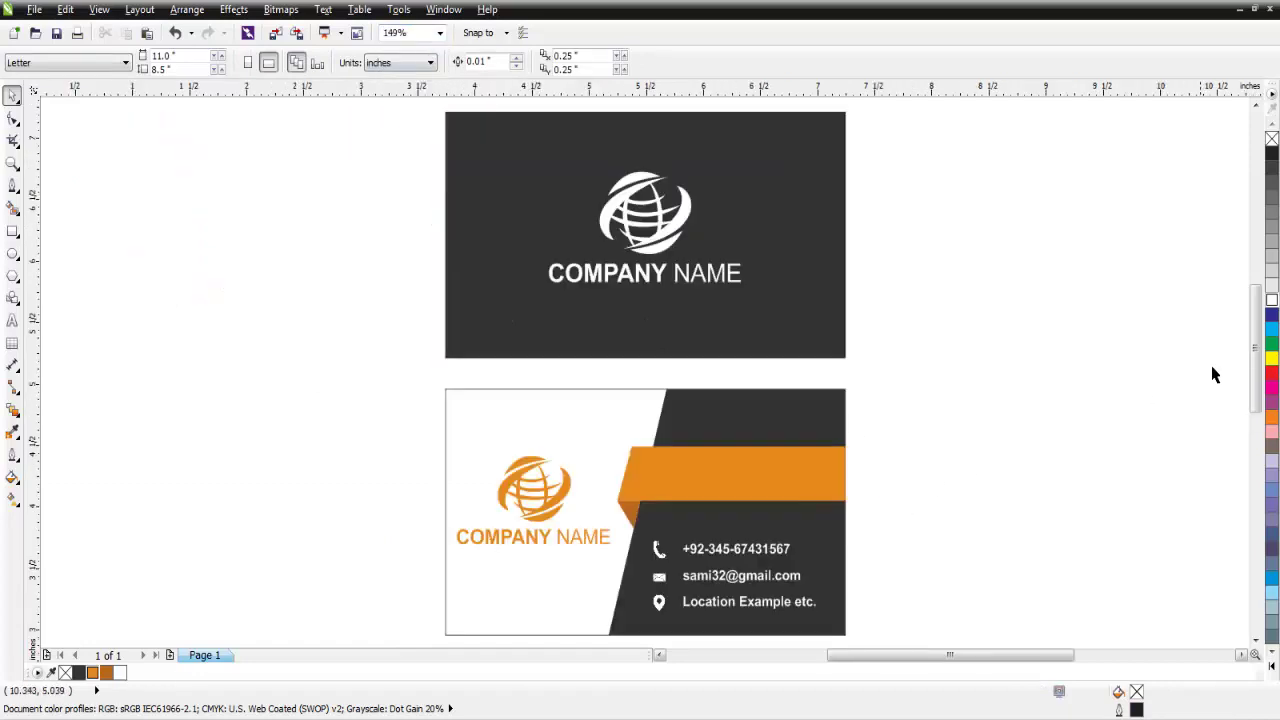
pyautogui.moveTo(1256, 348); pyautogui.dragTo(1256, 380)
pyautogui.moveTo(932, 396); pyautogui.dragTo(617, 529)
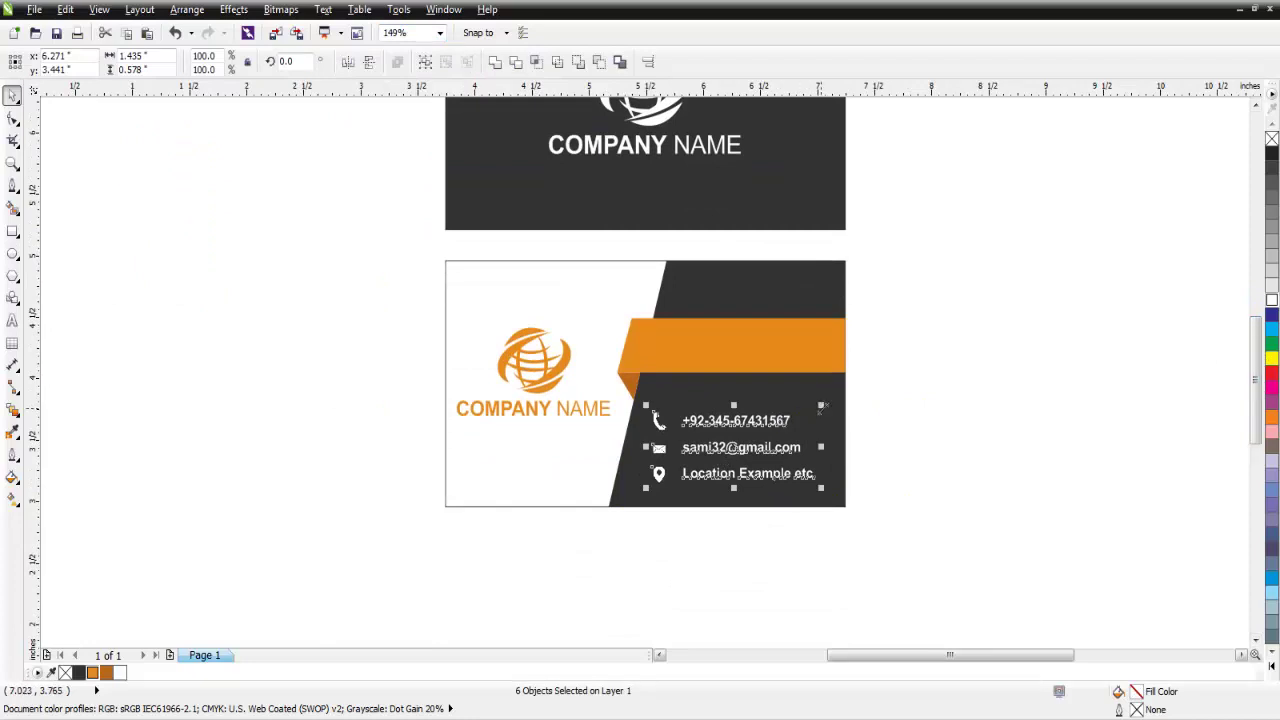
pyautogui.moveTo(822, 405); pyautogui.dragTo(826, 400)
pyautogui.click(914, 406)
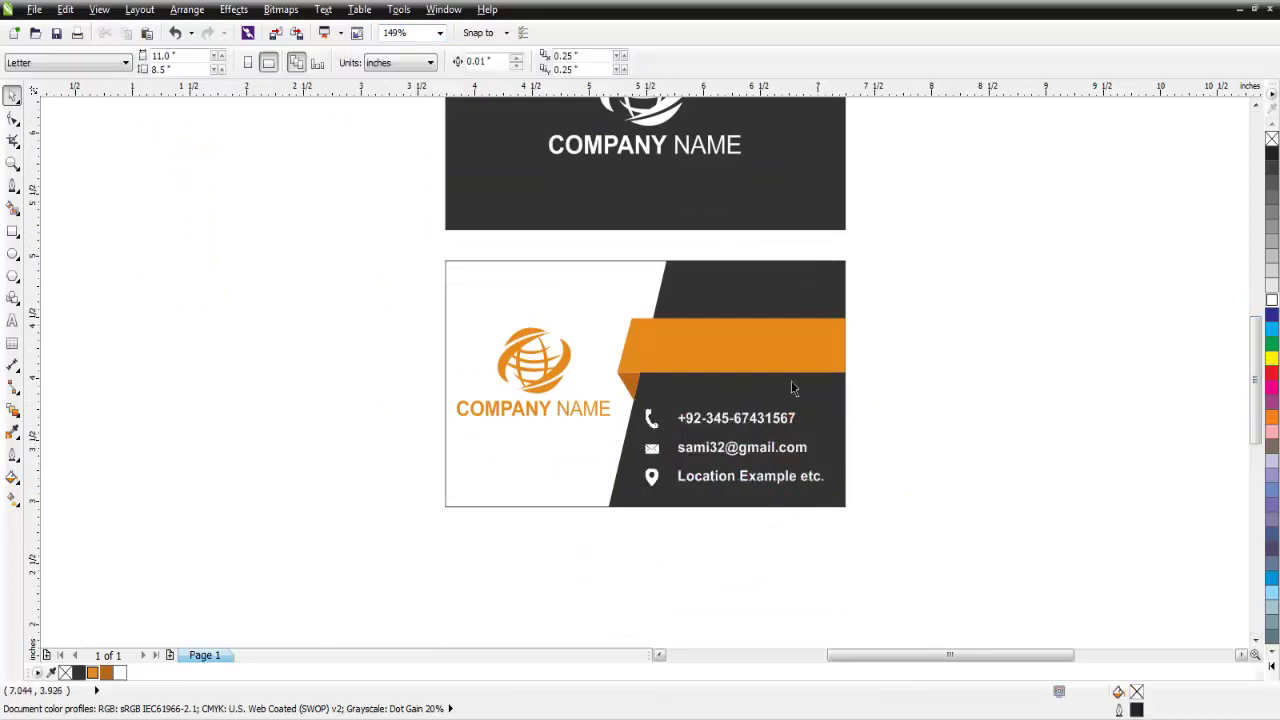
pyautogui.click(12, 320)
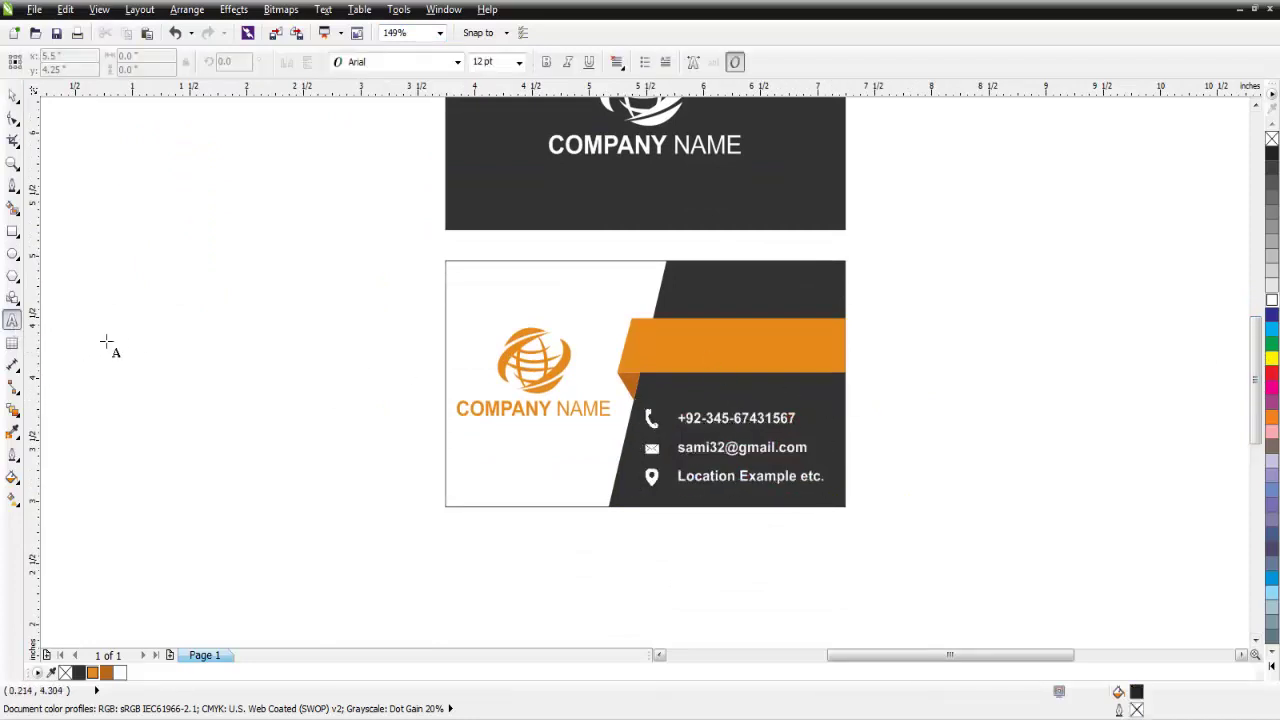
pyautogui.click(675, 350)
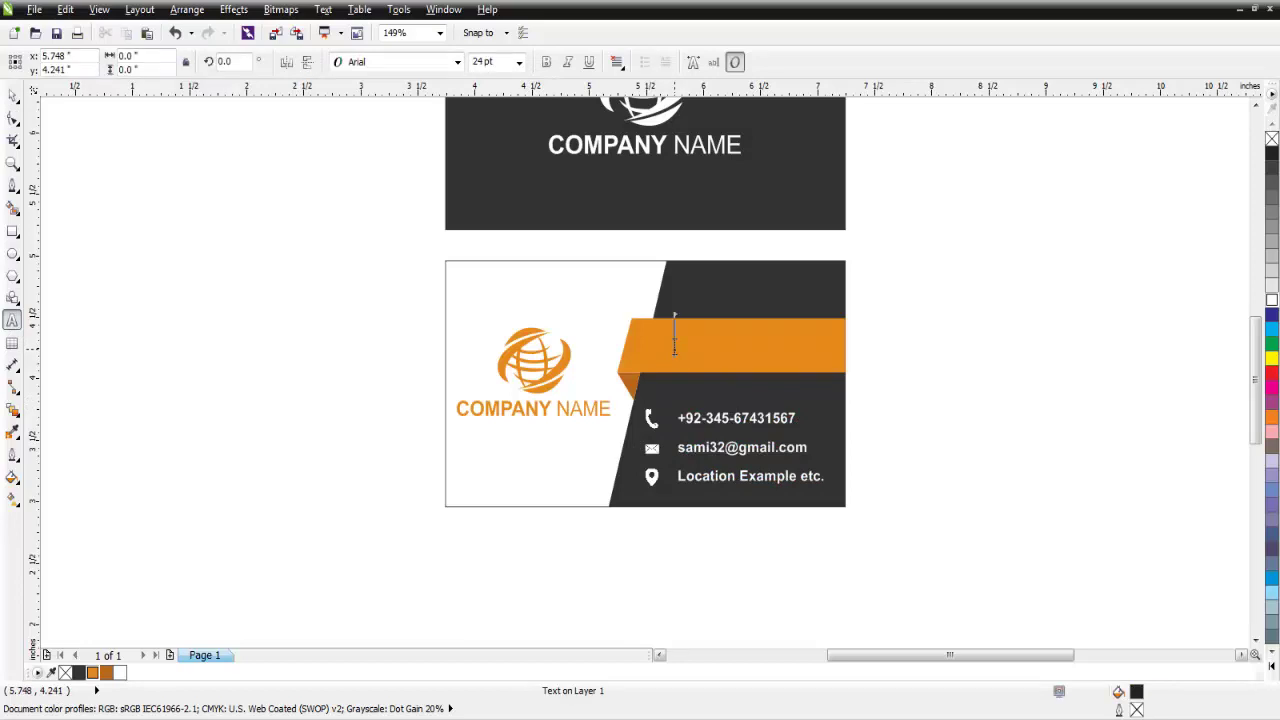
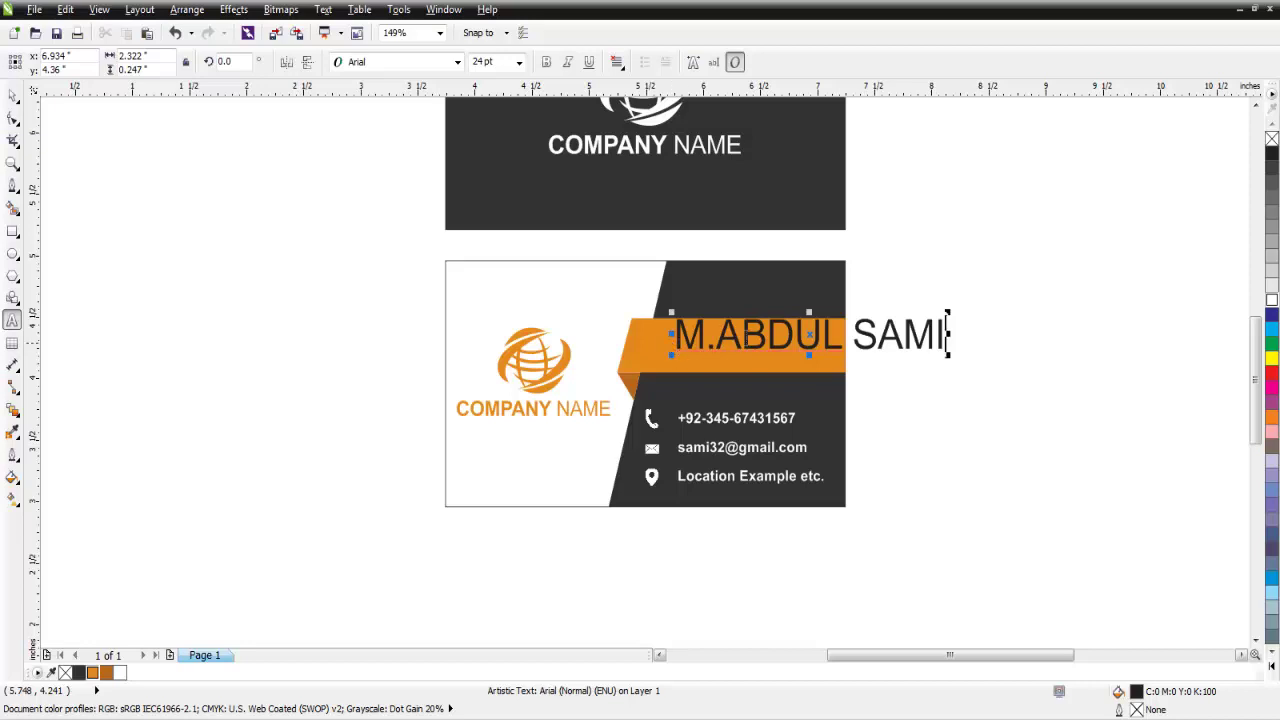
# Type the cardholder's name on the orange ribbon in 16 pt bold white.
pyautogui.tripleClick(748, 338)
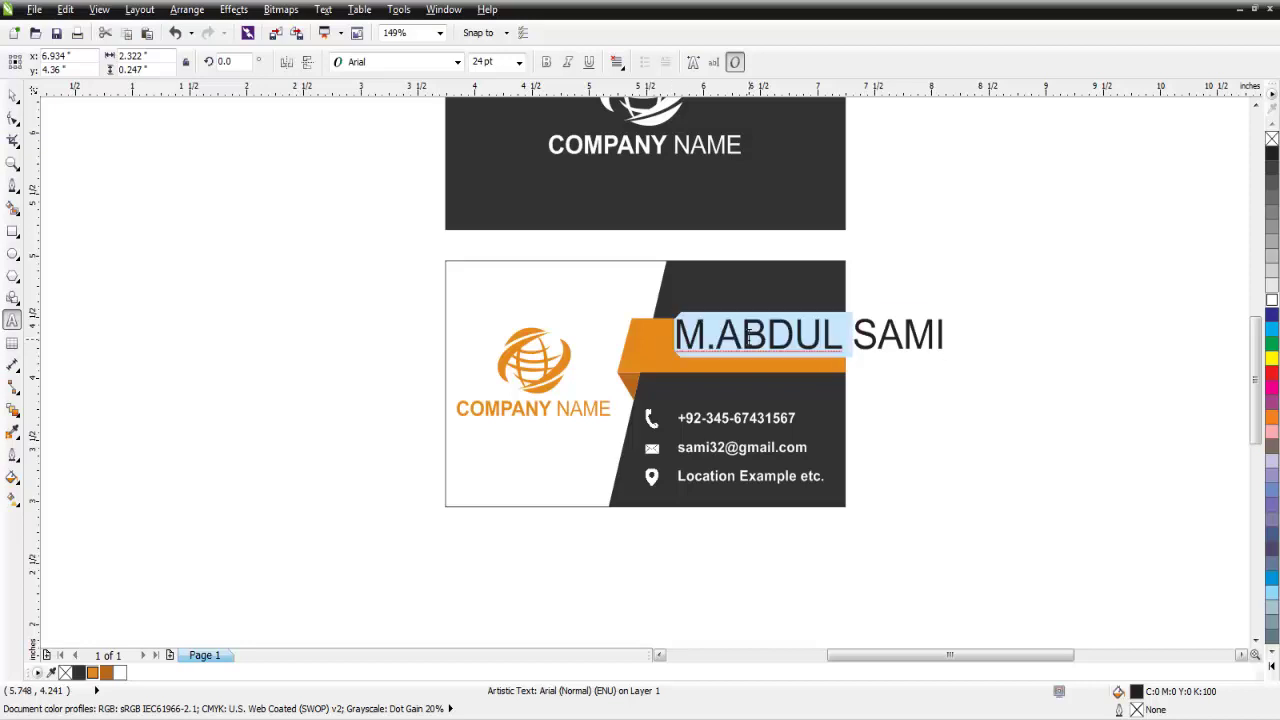
pyautogui.click(518, 63)
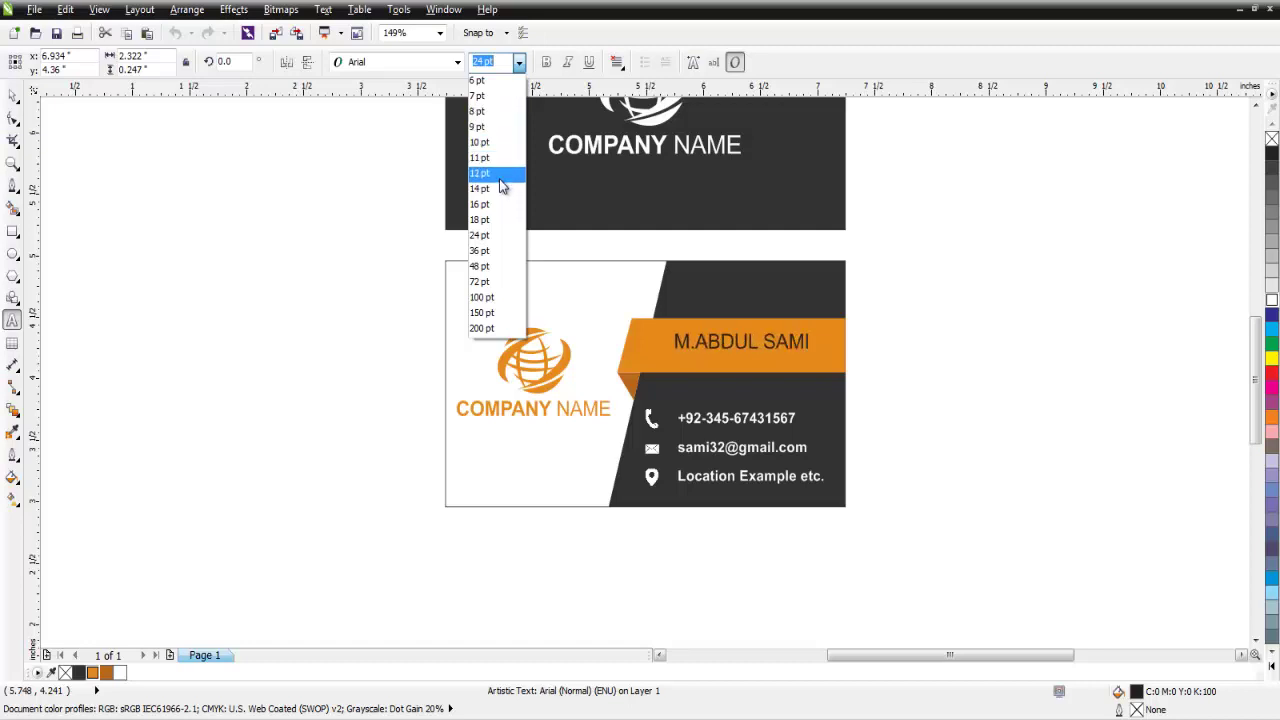
pyautogui.click(480, 204)
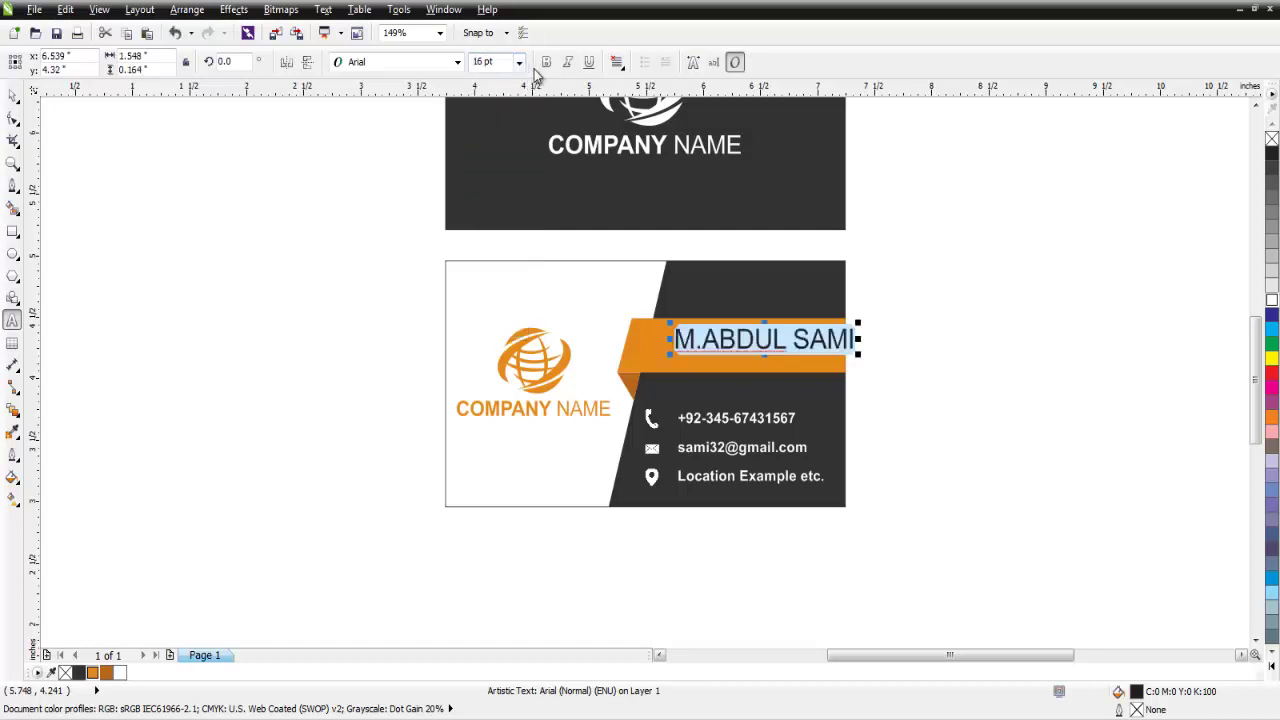
pyautogui.click(546, 63)
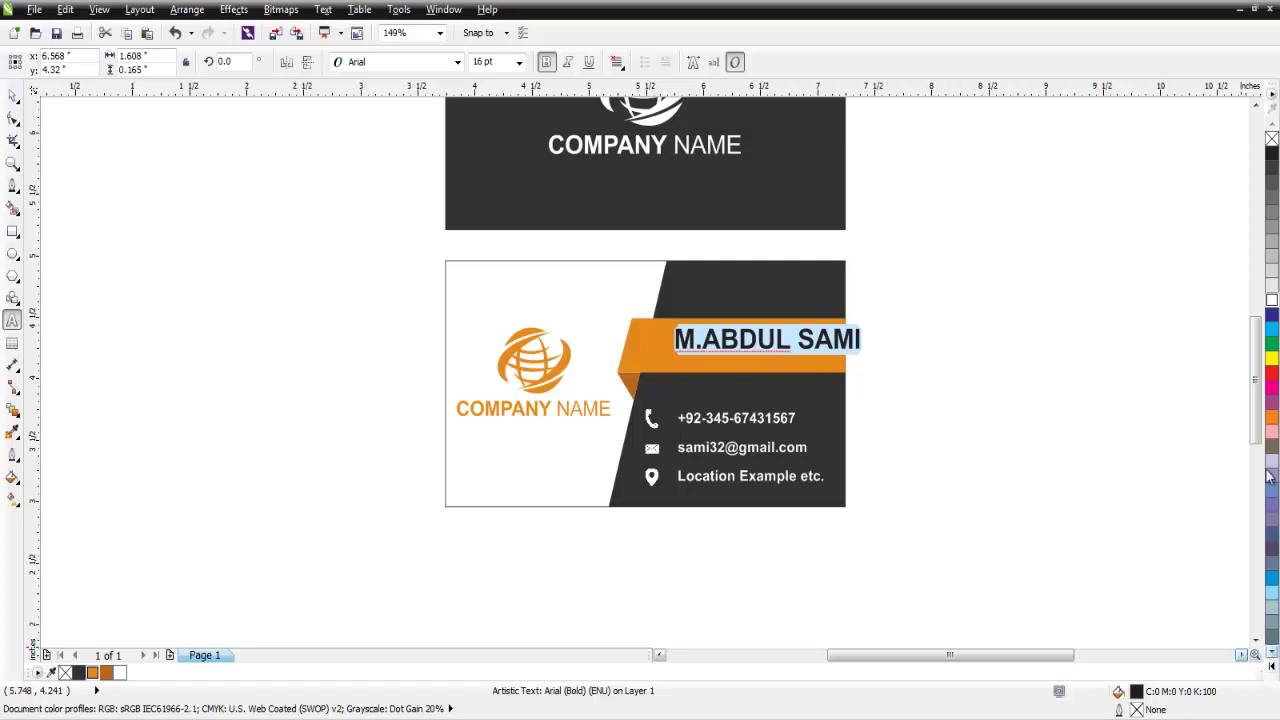
pyautogui.click(1272, 300)
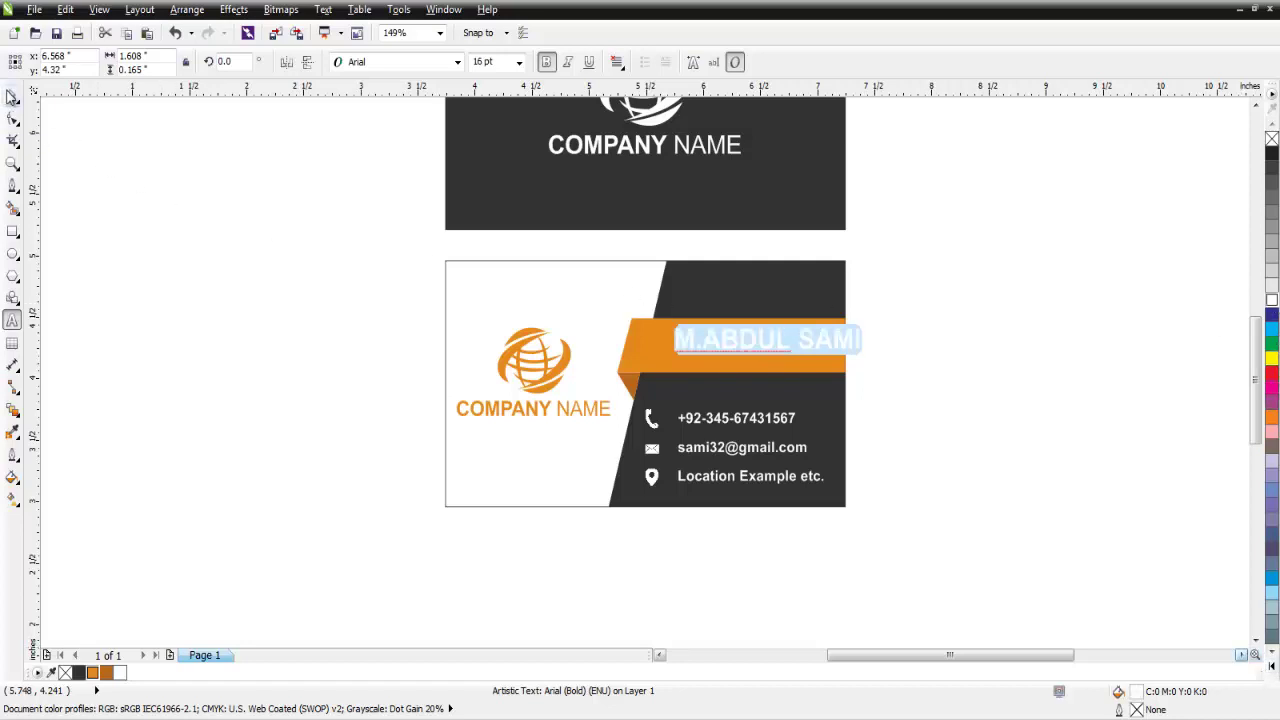
pyautogui.click(12, 95)
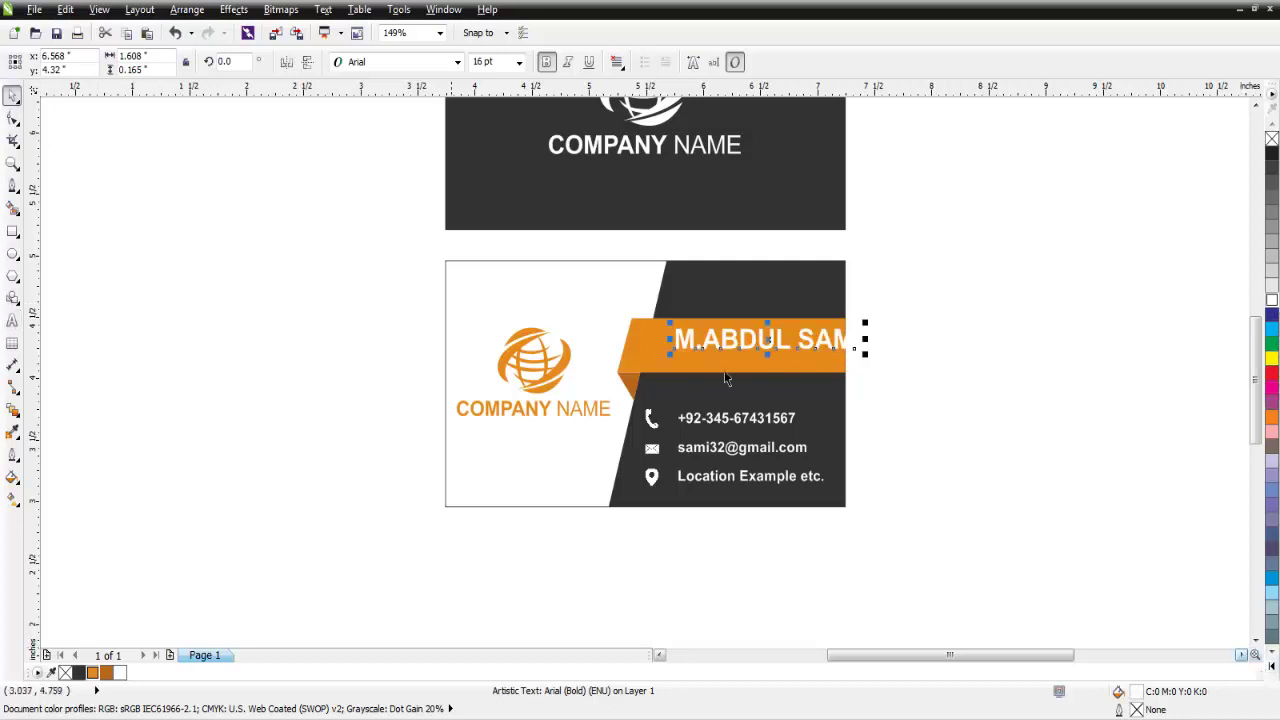
pyautogui.keyDown('shift'); pyautogui.click(646, 367); pyautogui.keyUp('shift')
# Centre the name on the orange ribbon using Align and Distribute.
pyautogui.click(647, 62)
pyautogui.moveTo(705, 257); pyautogui.dragTo(1074, 237)
pyautogui.click(1011, 296)
pyautogui.click(883, 347)
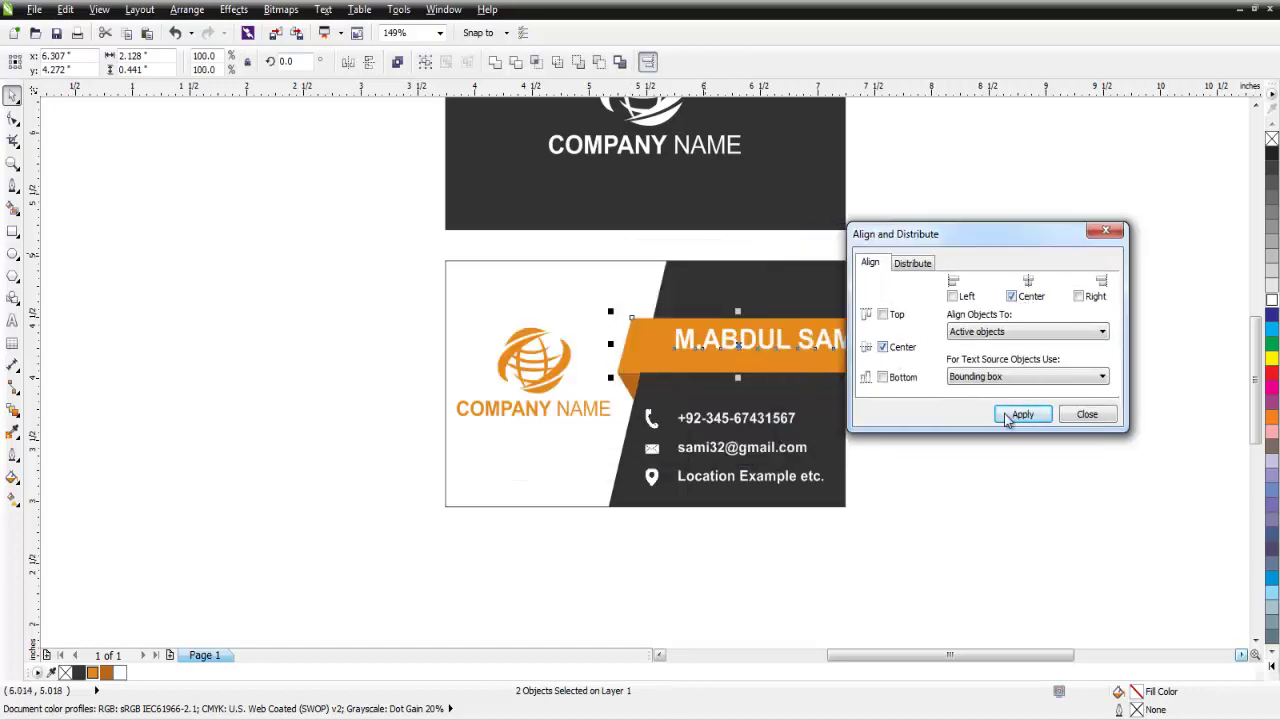
pyautogui.click(1020, 415)
pyautogui.click(1086, 415)
# Nudge the name slightly right and up on the ribbon.
pyautogui.click(857, 371)
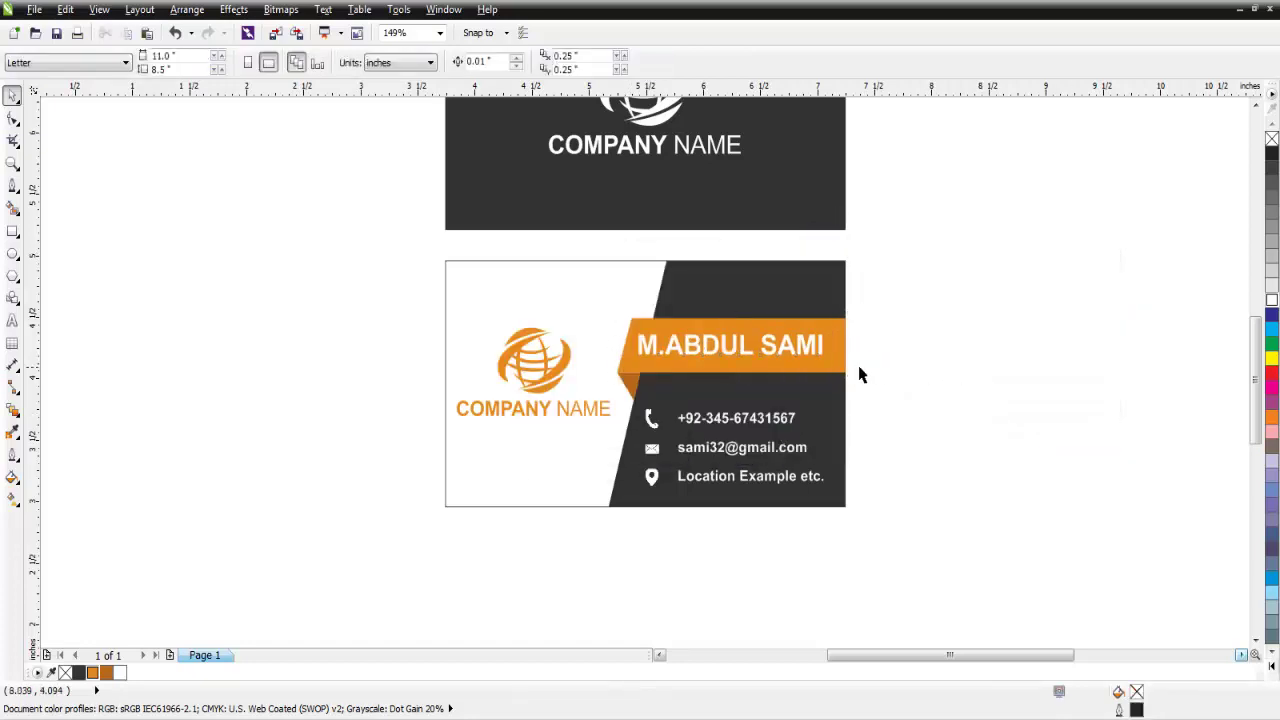
pyautogui.click(813, 350)
pyautogui.press('Right')
pyautogui.press('Right')
pyautogui.press('Right')
pyautogui.press('Right')
pyautogui.press('Right')
pyautogui.press('Right')
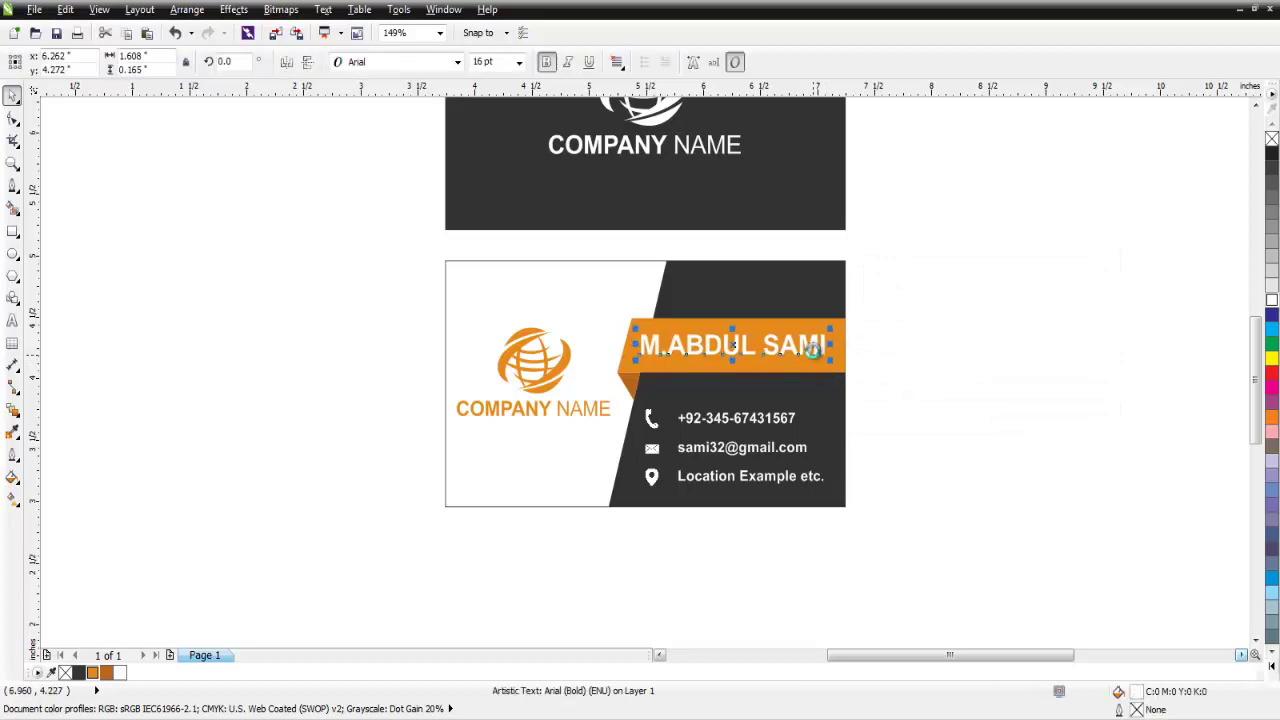
pyautogui.press('Up')
pyautogui.press('Up')
pyautogui.press('Up')
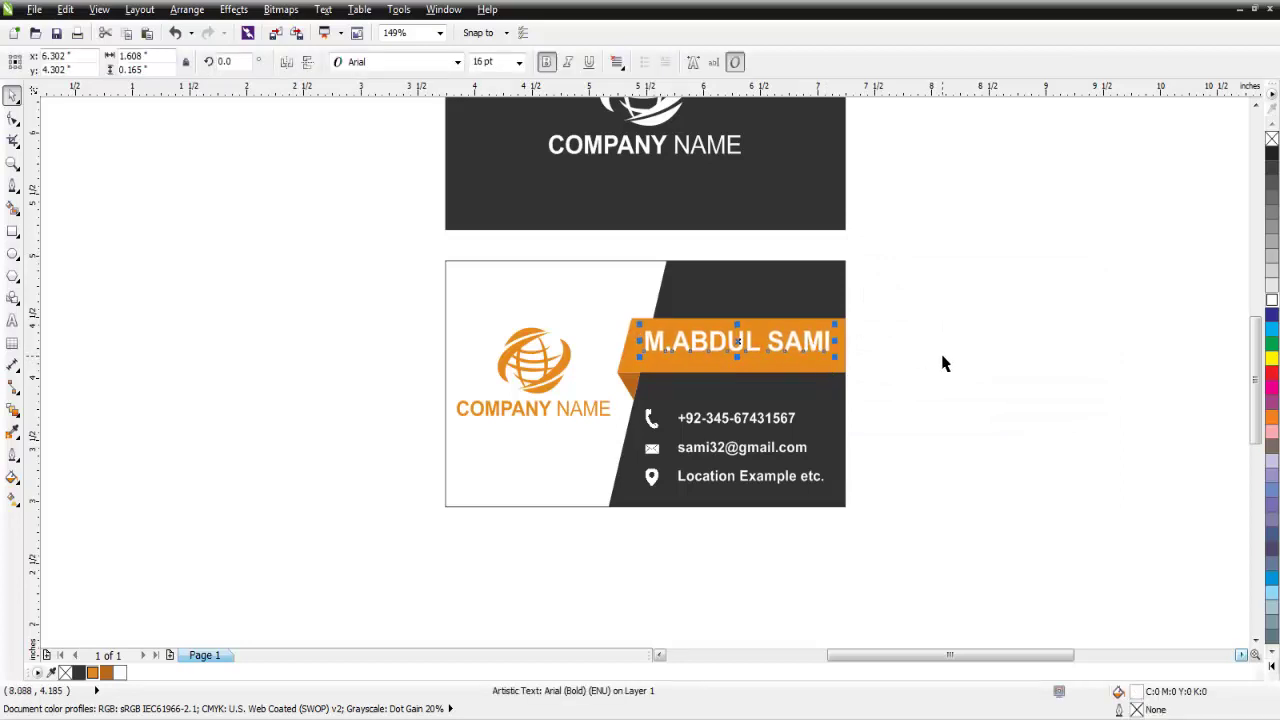
pyautogui.click(944, 363)
pyautogui.click(12, 322)
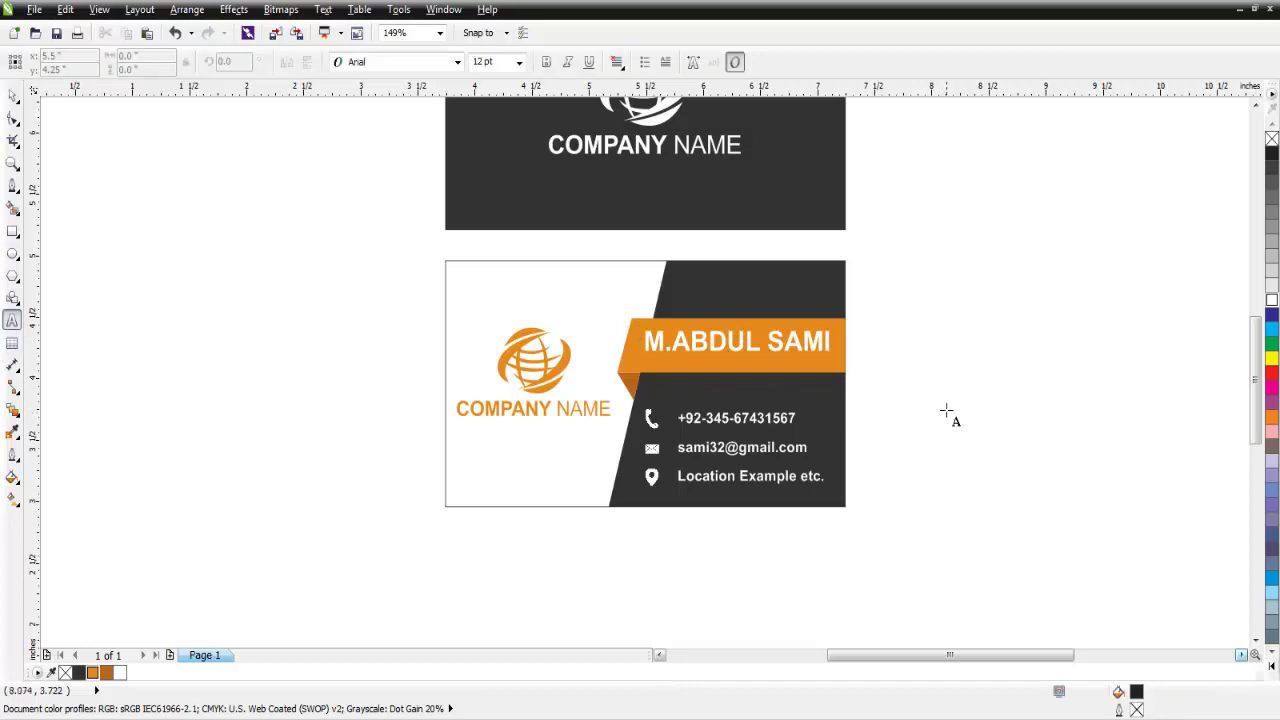
# Type the job title 'Graphic Designer From Dubai' beside the card.
pyautogui.click(947, 414)
pyautogui.write('Graphic')
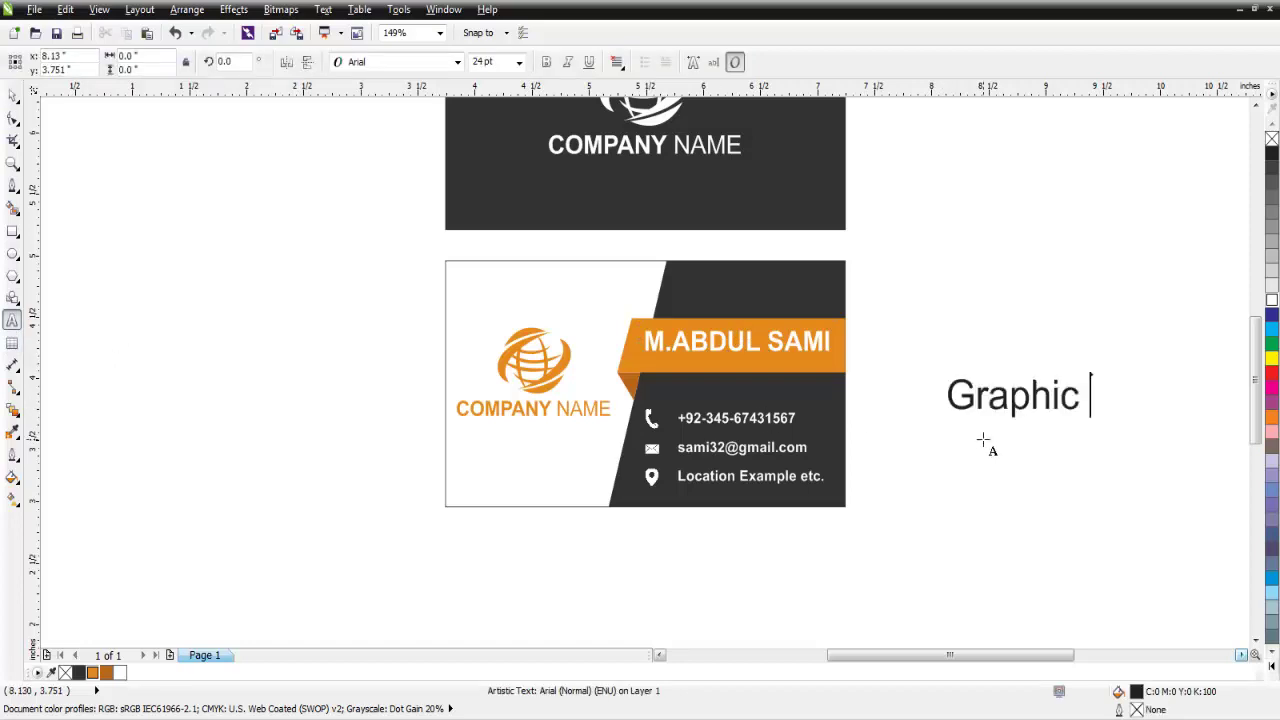
pyautogui.write(' design')
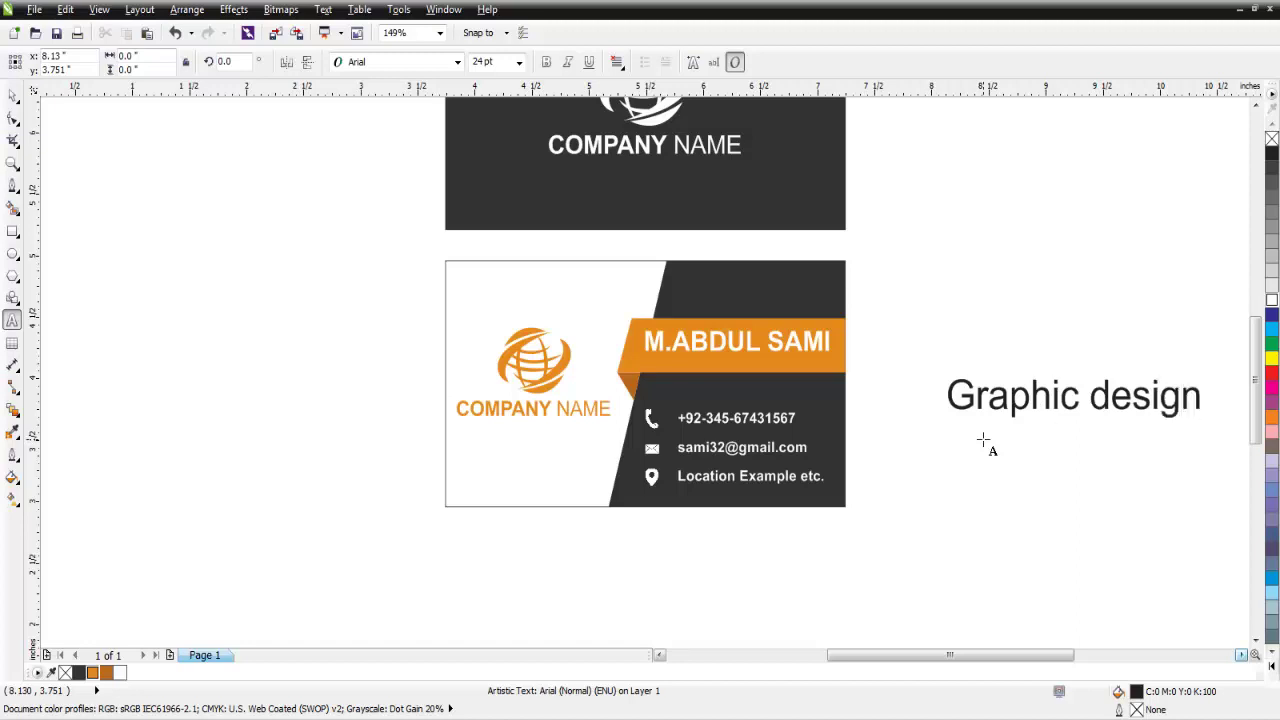
pyautogui.write('er')
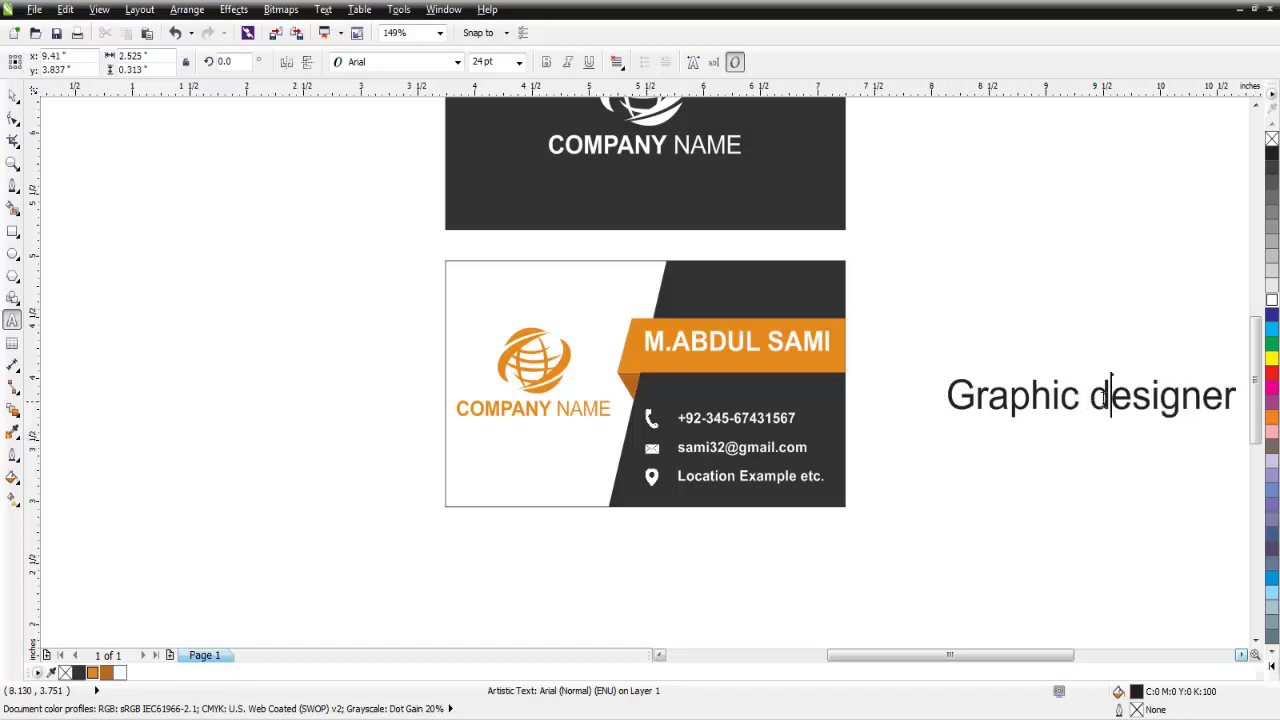
pyautogui.moveTo(1091, 396); pyautogui.dragTo(1108, 396)
pyautogui.write('D')
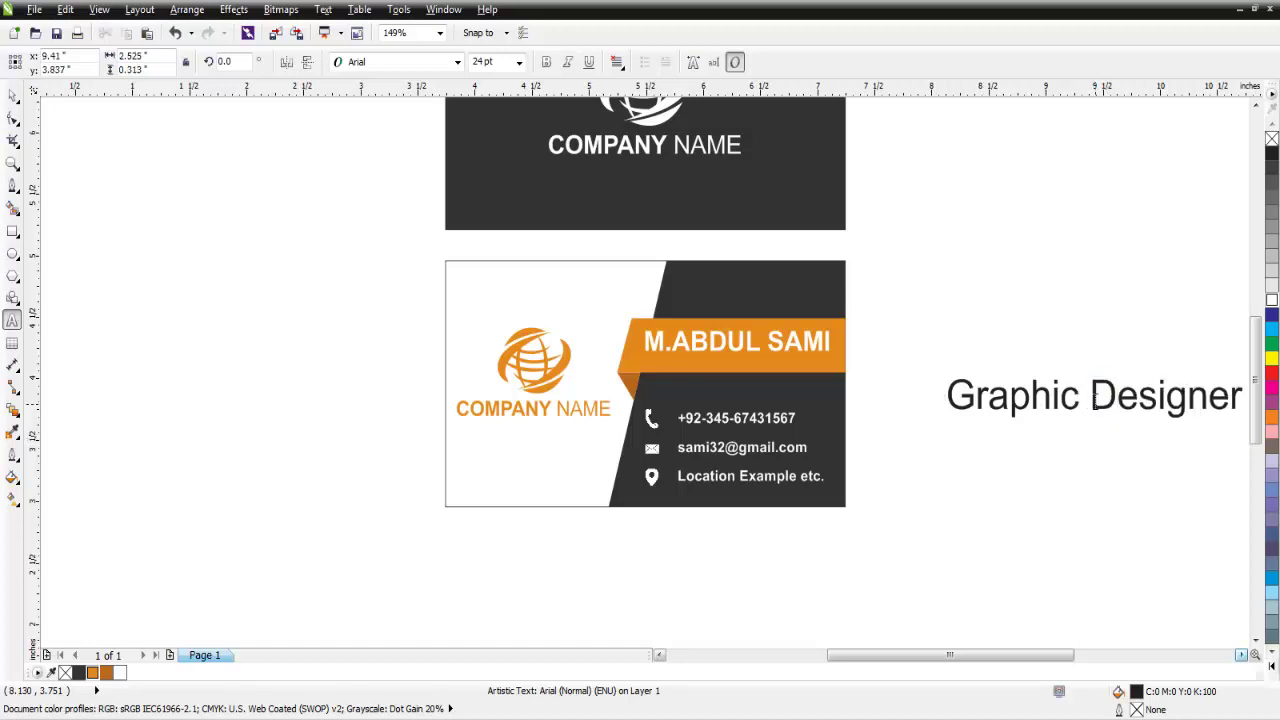
pyautogui.click(1246, 397)
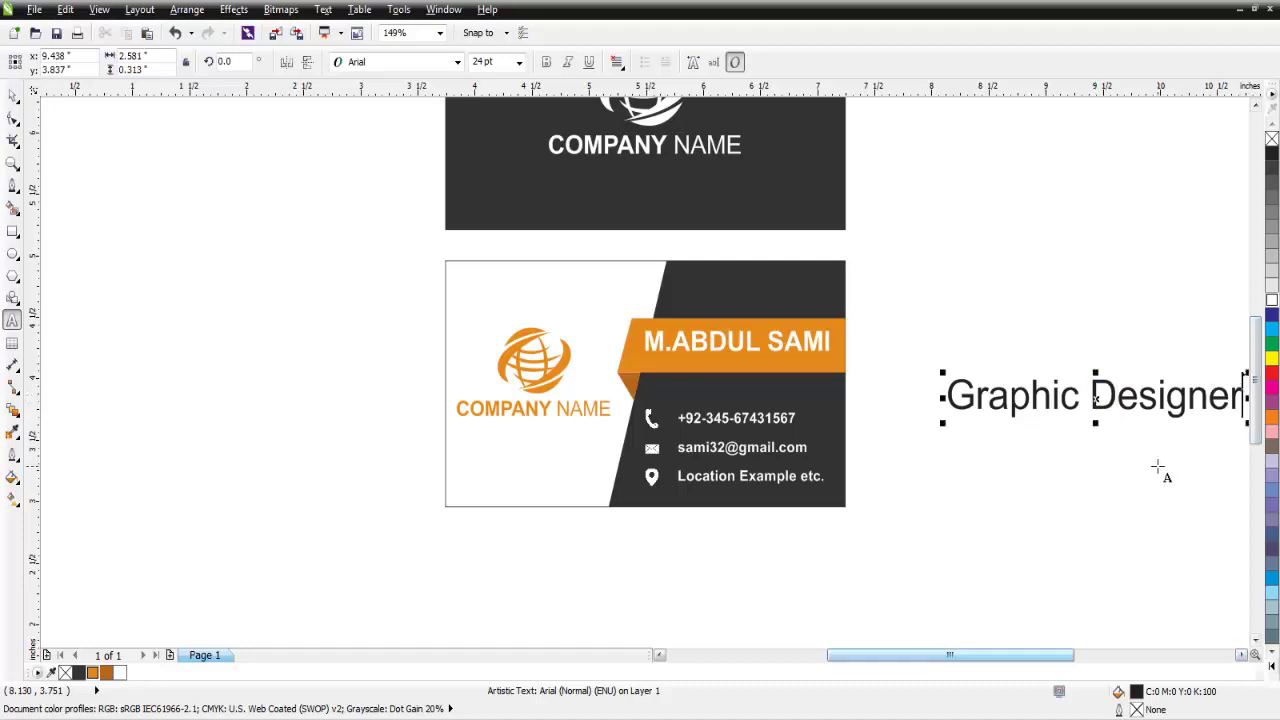
pyautogui.write('For')
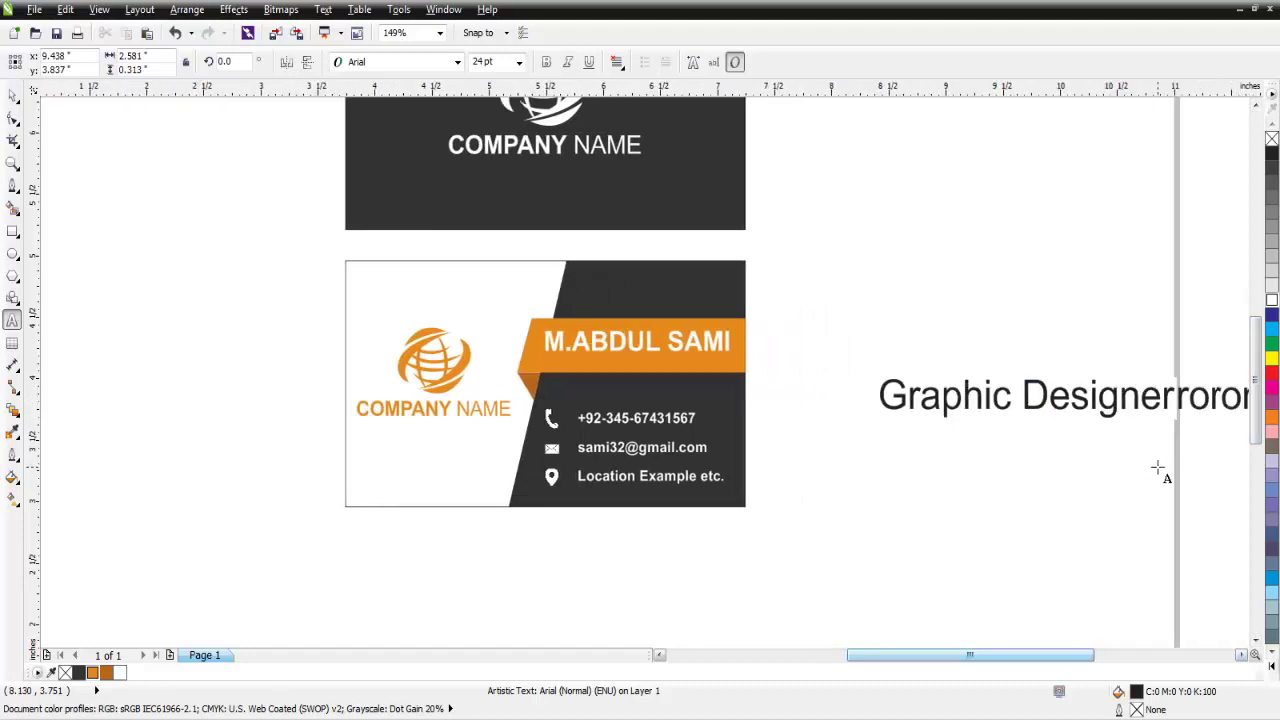
pyautogui.write('m Dubai')
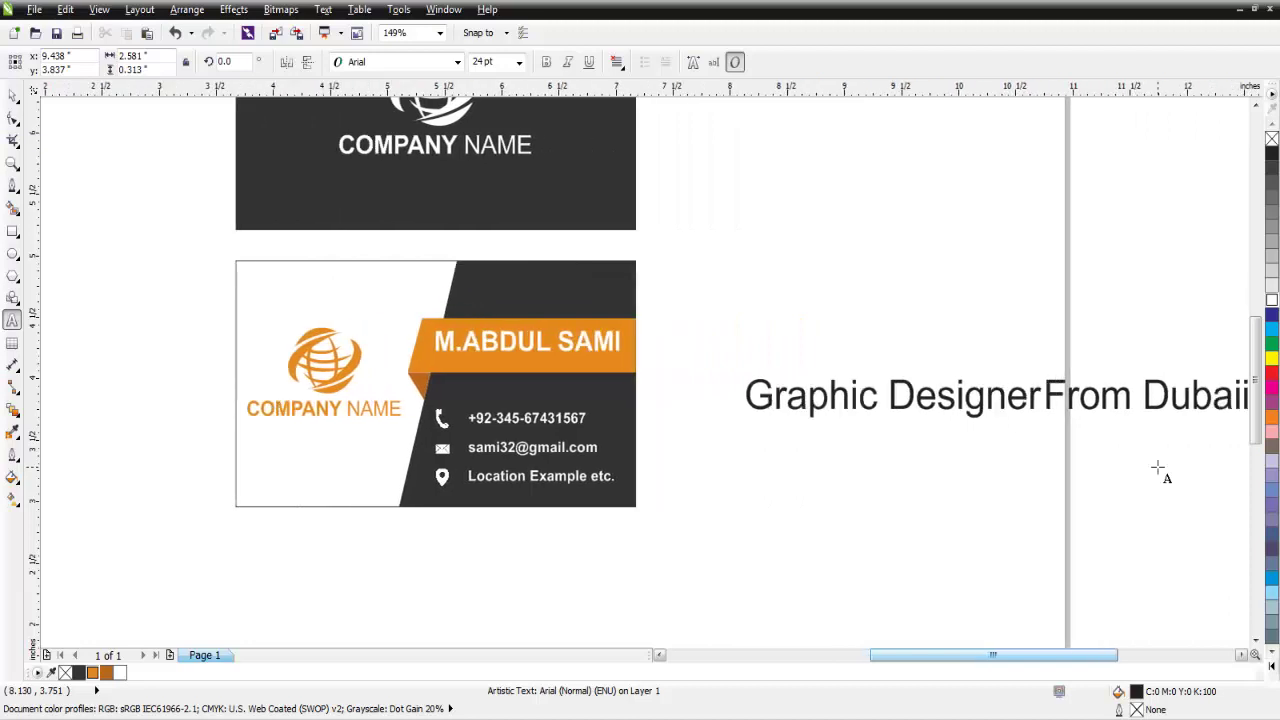
# Set the job title to 6 pt and move it under the name on the ribbon.
pyautogui.hotkey('ctrl', 'a')
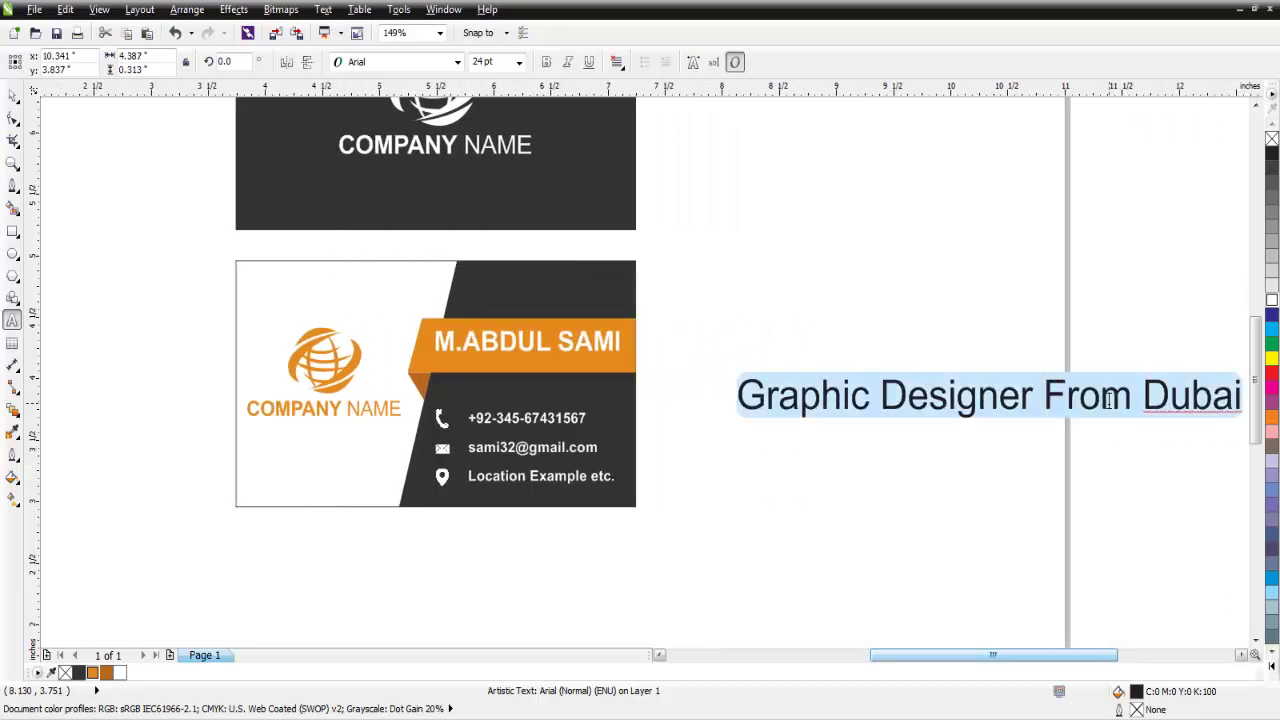
pyautogui.click(519, 63)
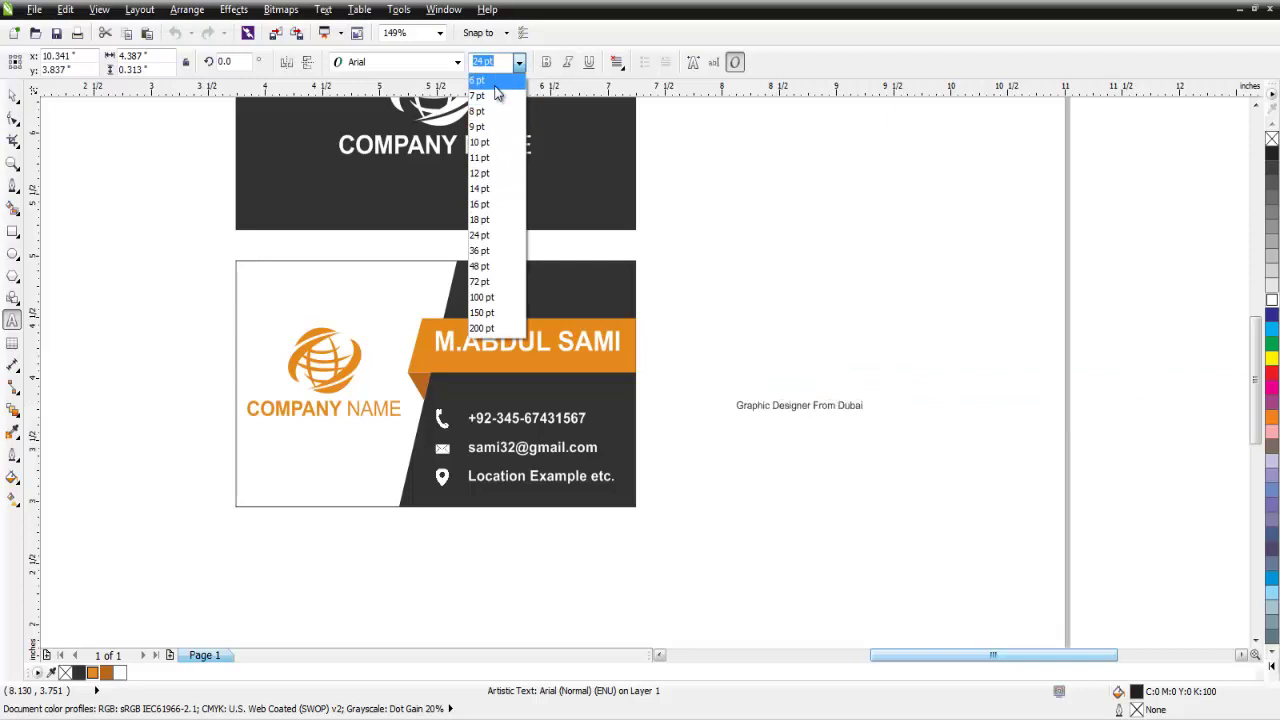
pyautogui.click(494, 84)
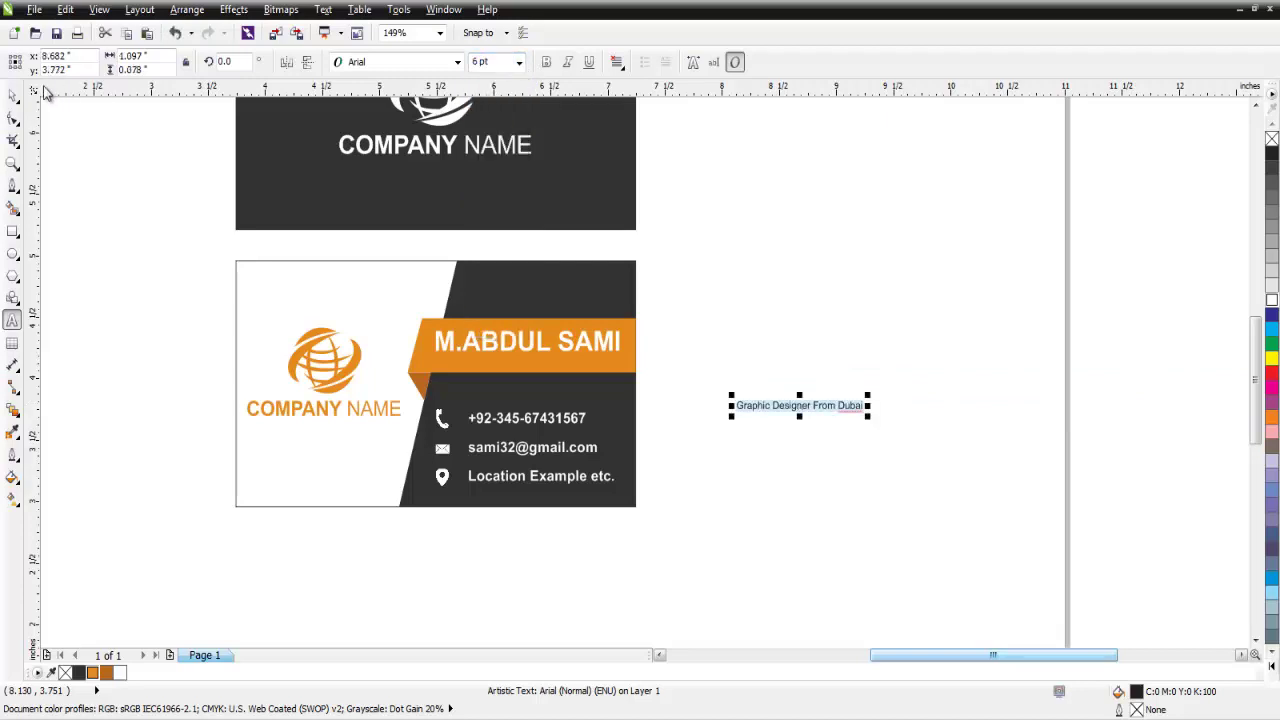
pyautogui.click(13, 95)
pyautogui.moveTo(800, 410); pyautogui.dragTo(503, 366)
# Scale the job title to about 8.7 pt, colour it white, and align it beneath the name.
pyautogui.scroll(4, 503, 366)
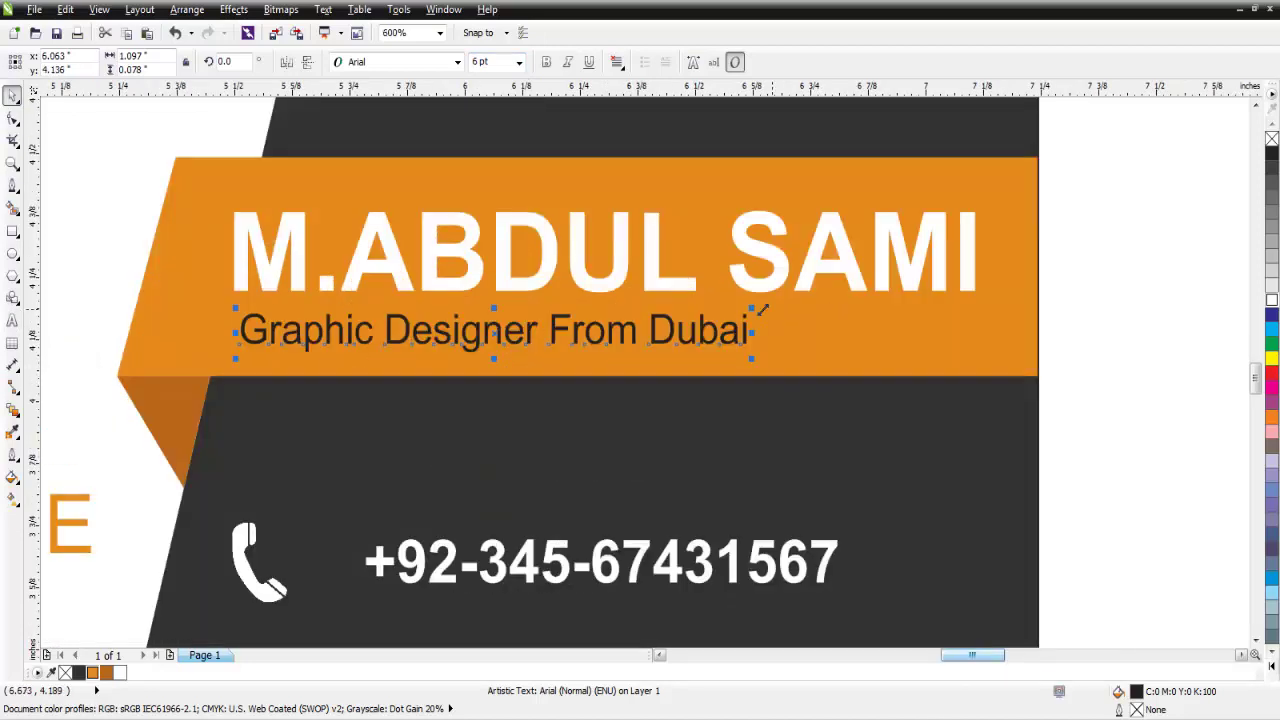
pyautogui.moveTo(771, 322); pyautogui.dragTo(1006, 292)
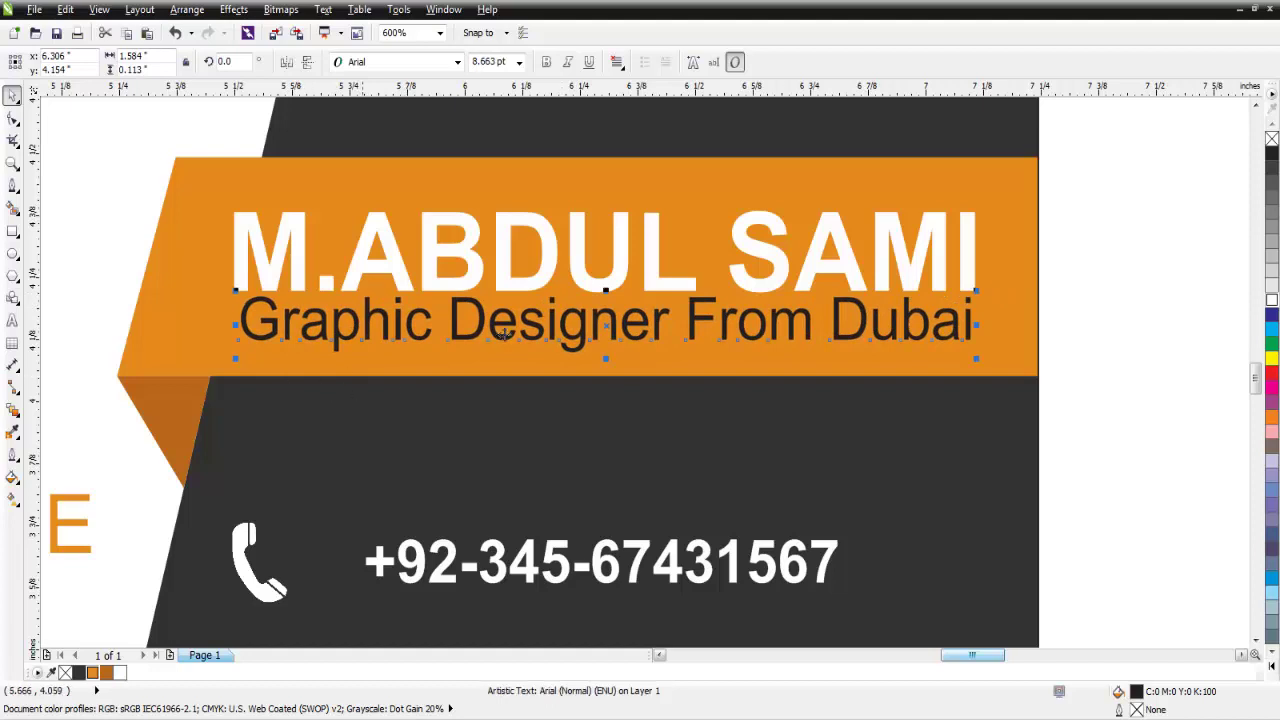
pyautogui.moveTo(520, 330); pyautogui.dragTo(515, 334)
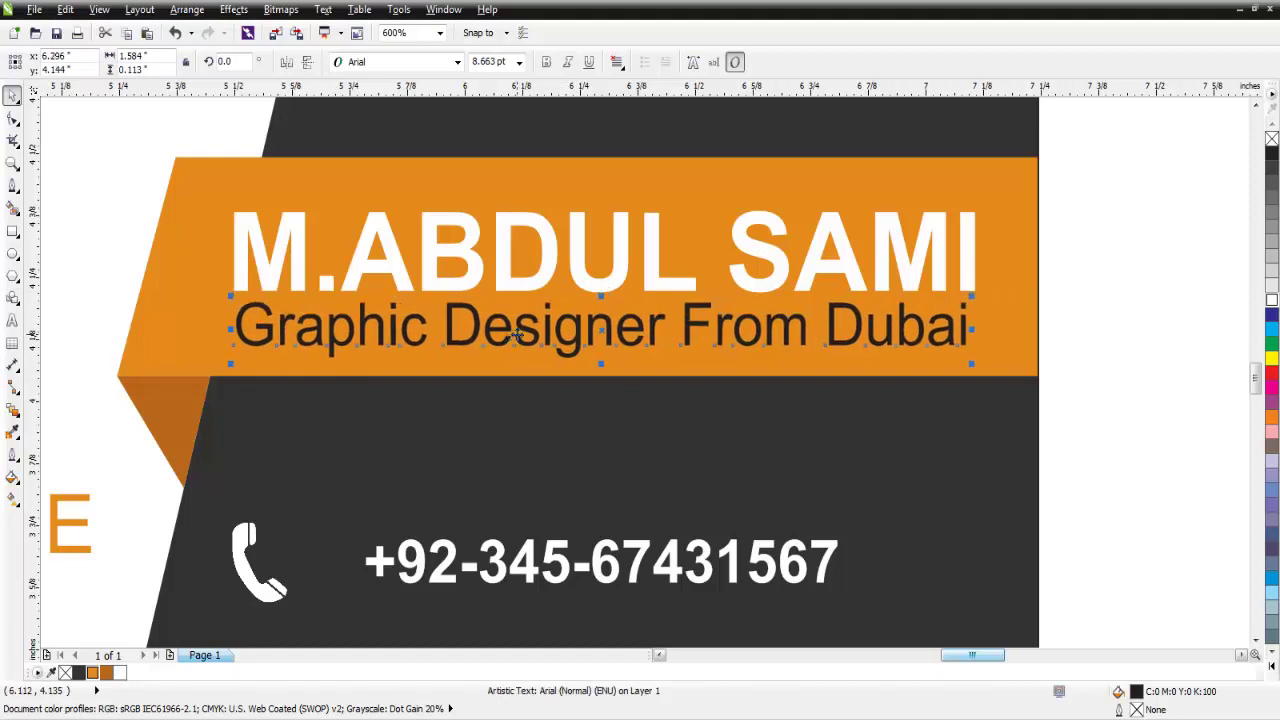
pyautogui.click(1271, 300)
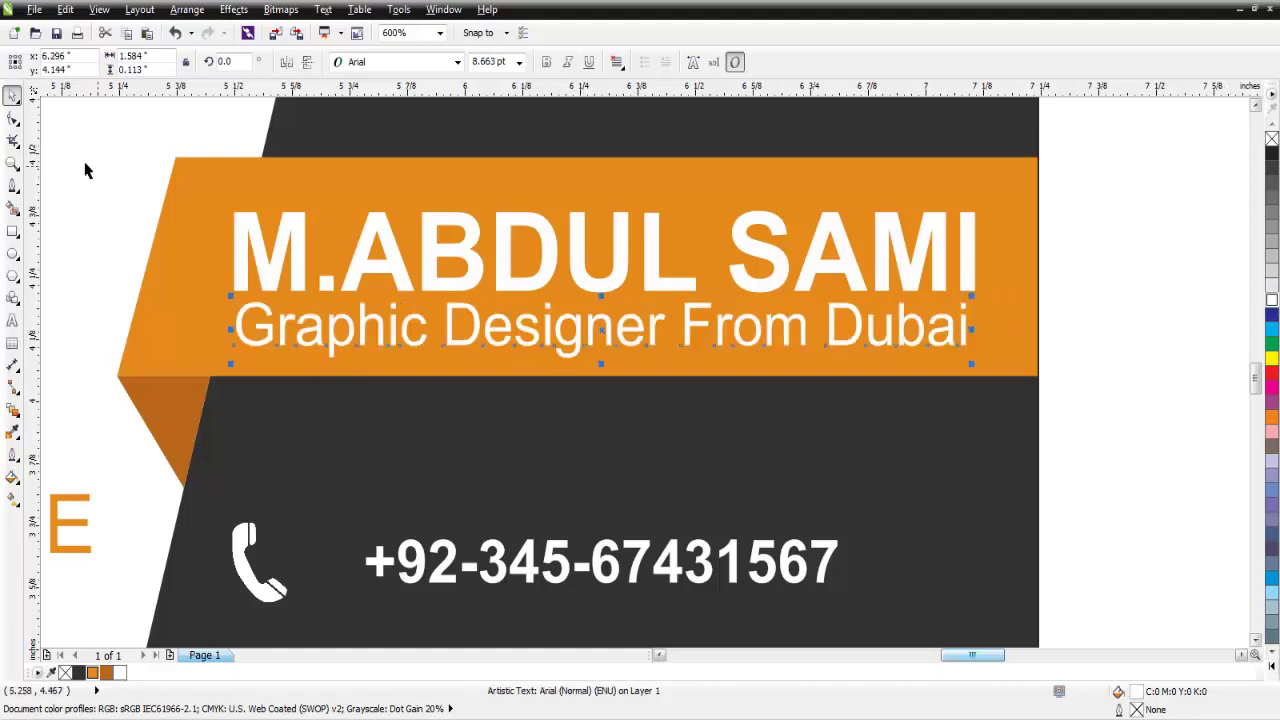
pyautogui.click(1075, 222)
pyautogui.moveTo(1093, 188); pyautogui.dragTo(222, 369)
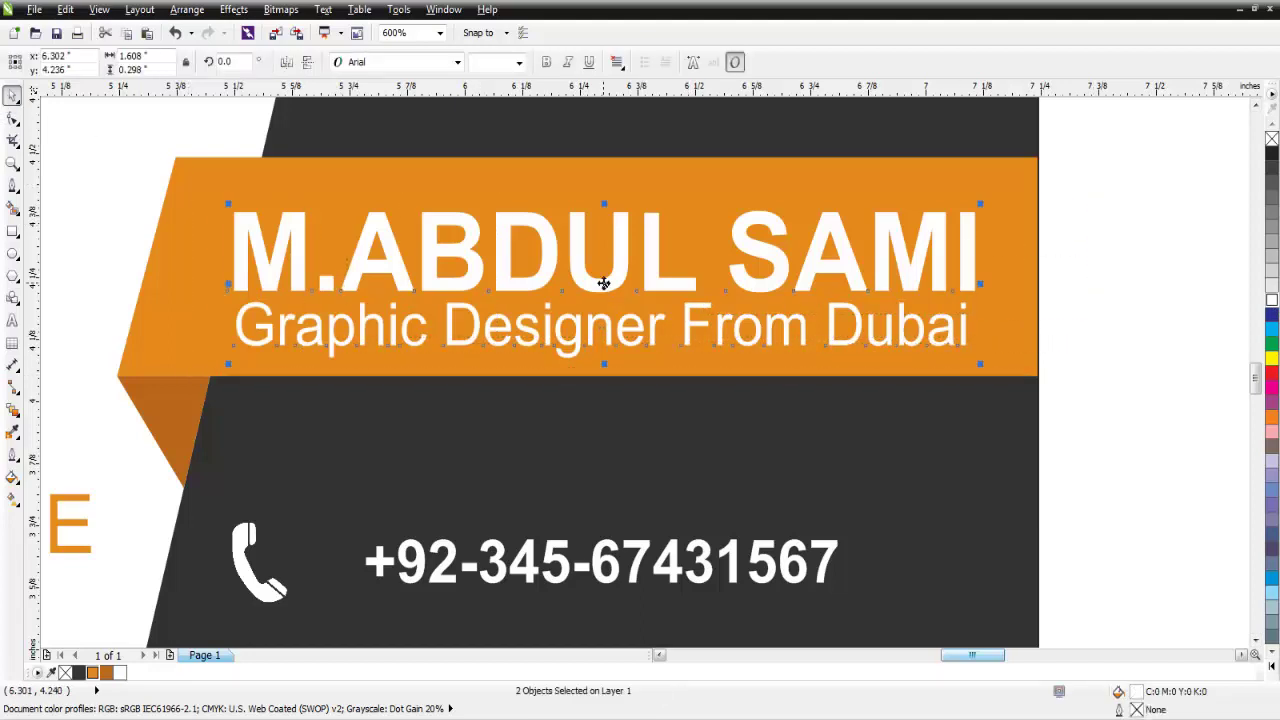
# Group the name and job title, and select the group along with the orange ribbon.
pyautogui.rightClick(603, 283)
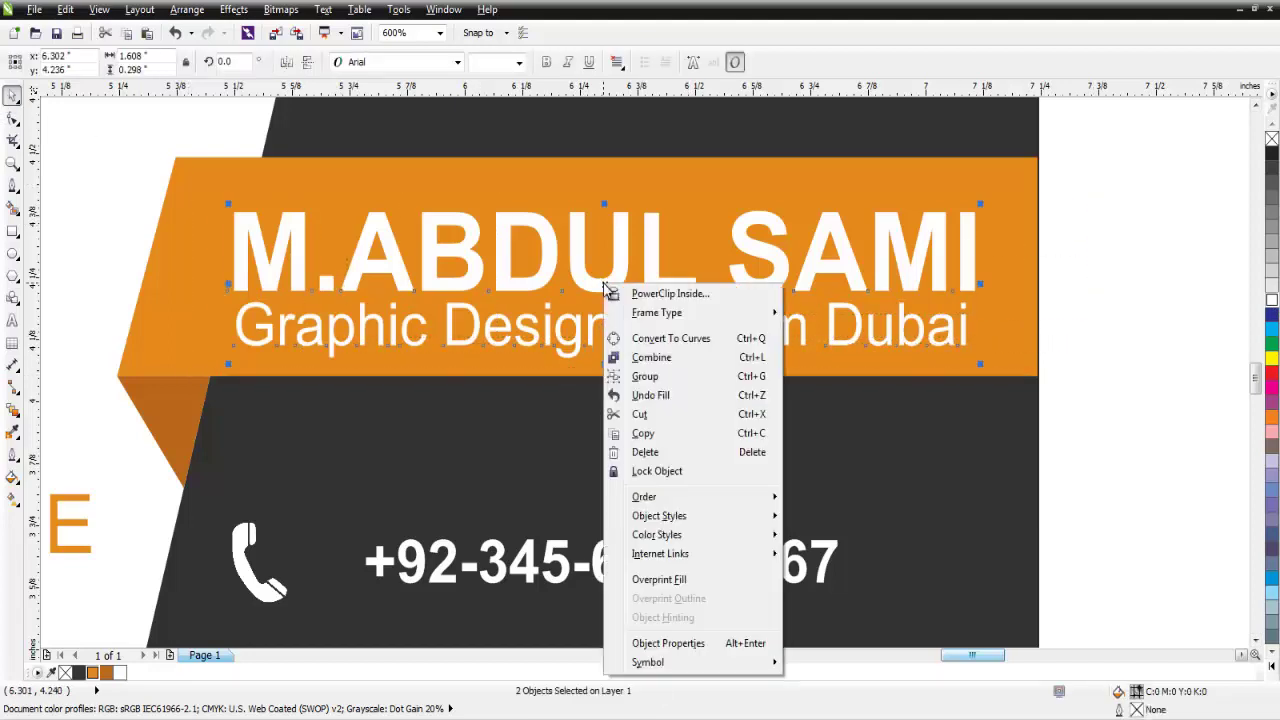
pyautogui.click(645, 374)
pyautogui.keyDown('shift'); pyautogui.click(1020, 251); pyautogui.keyUp('shift')
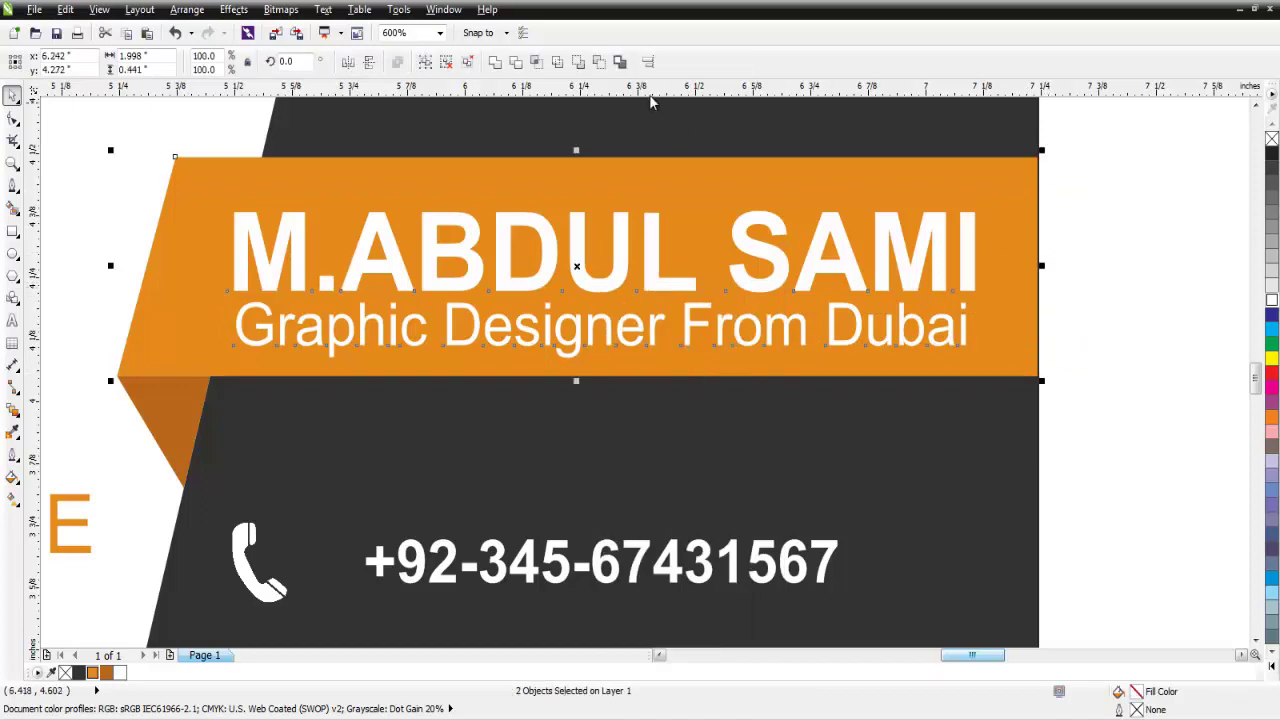
# Vertically centre the grouped text on the orange ribbon with Align and Distribute.
pyautogui.click(647, 62)
pyautogui.moveTo(647, 272); pyautogui.dragTo(1069, 390)
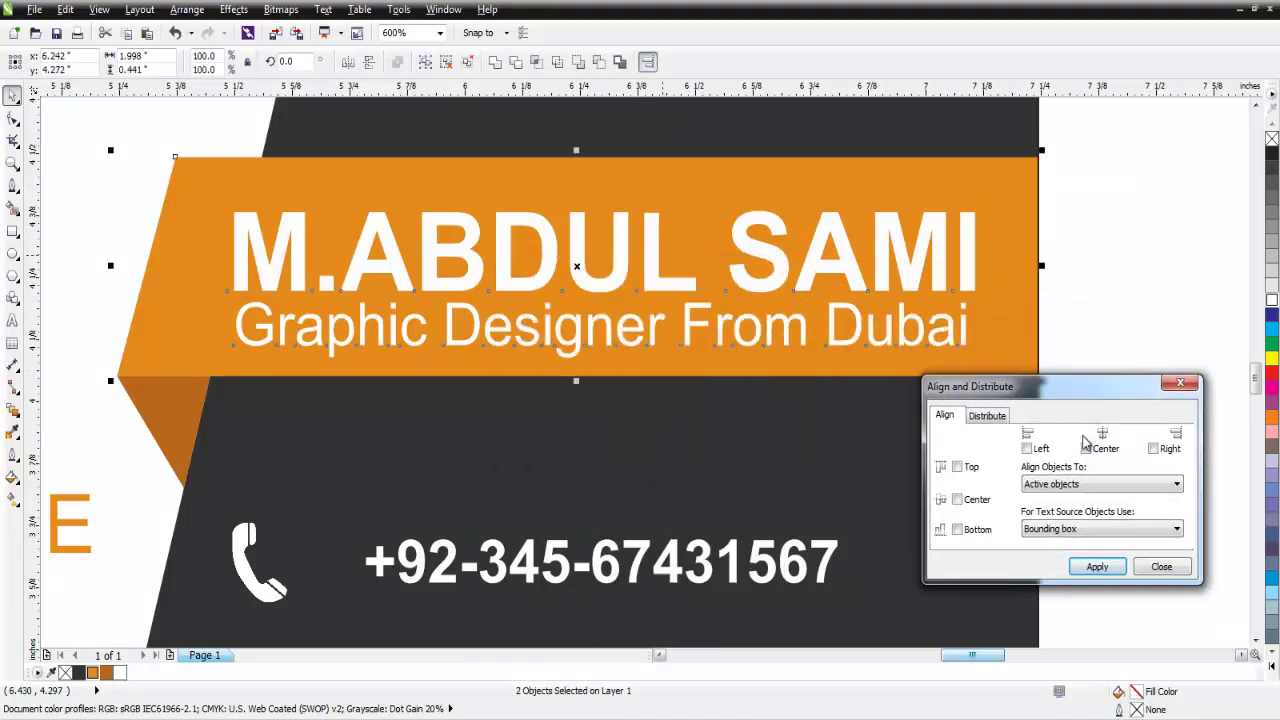
pyautogui.click(957, 500)
pyautogui.click(1097, 566)
pyautogui.click(1161, 566)
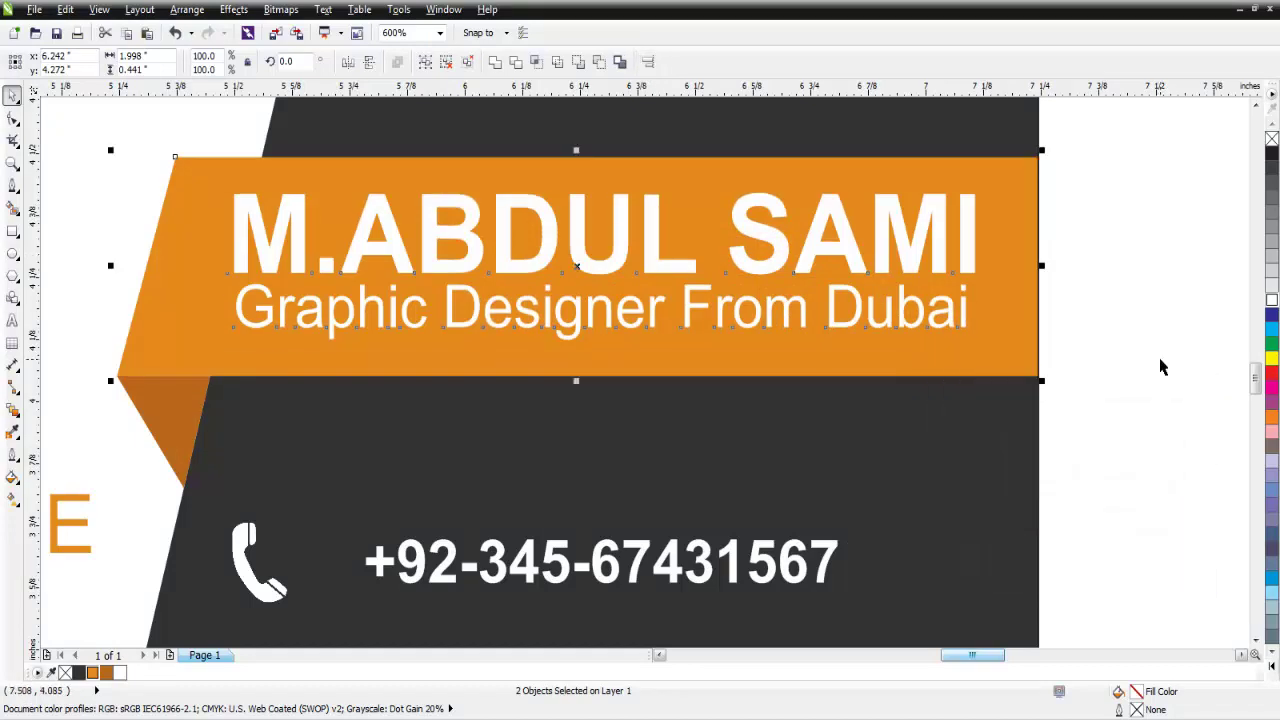
pyautogui.click(1160, 368)
pyautogui.scroll(-4, 1100, 346)
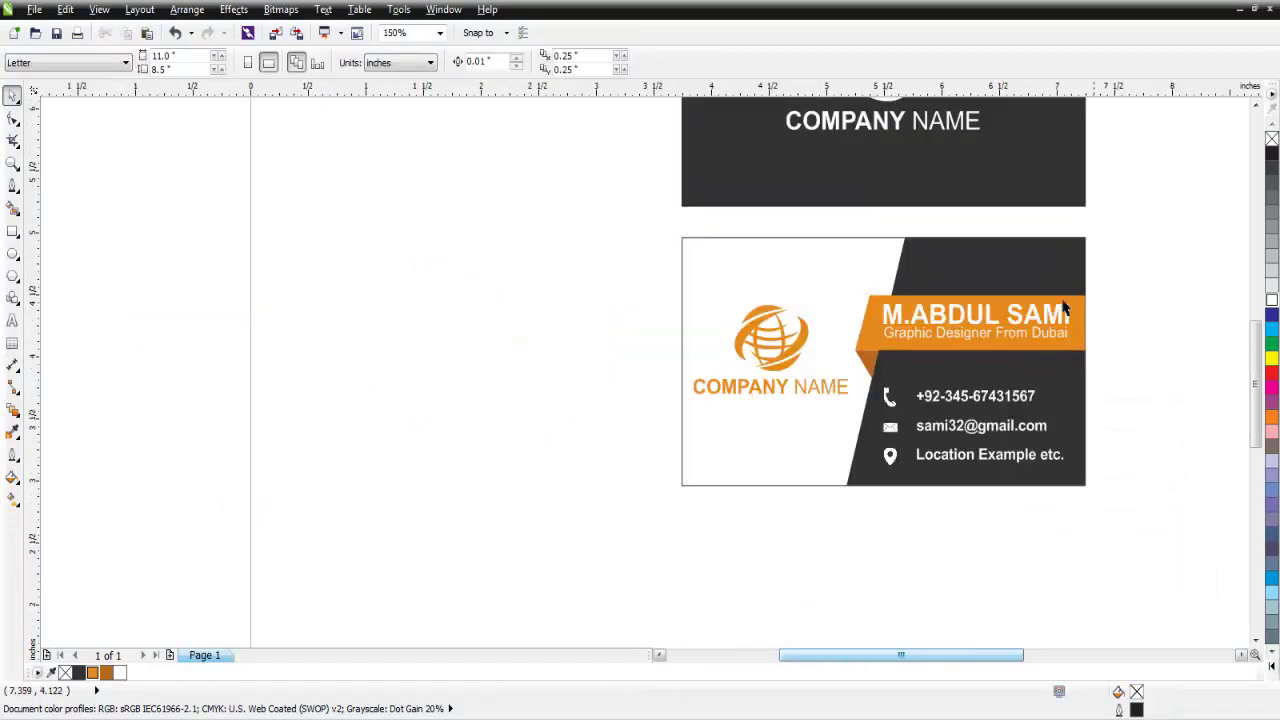
pyautogui.click(440, 33)
pyautogui.click(400, 46)
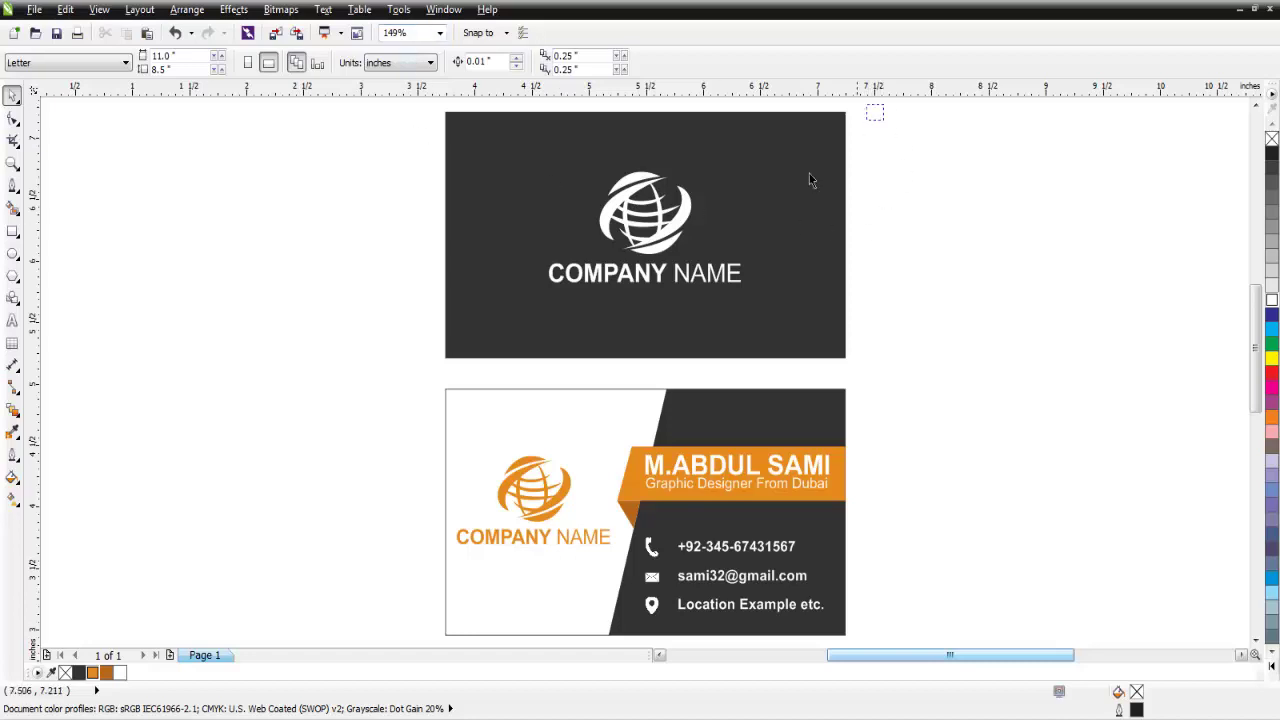
pyautogui.moveTo(810, 180); pyautogui.dragTo(323, 629)
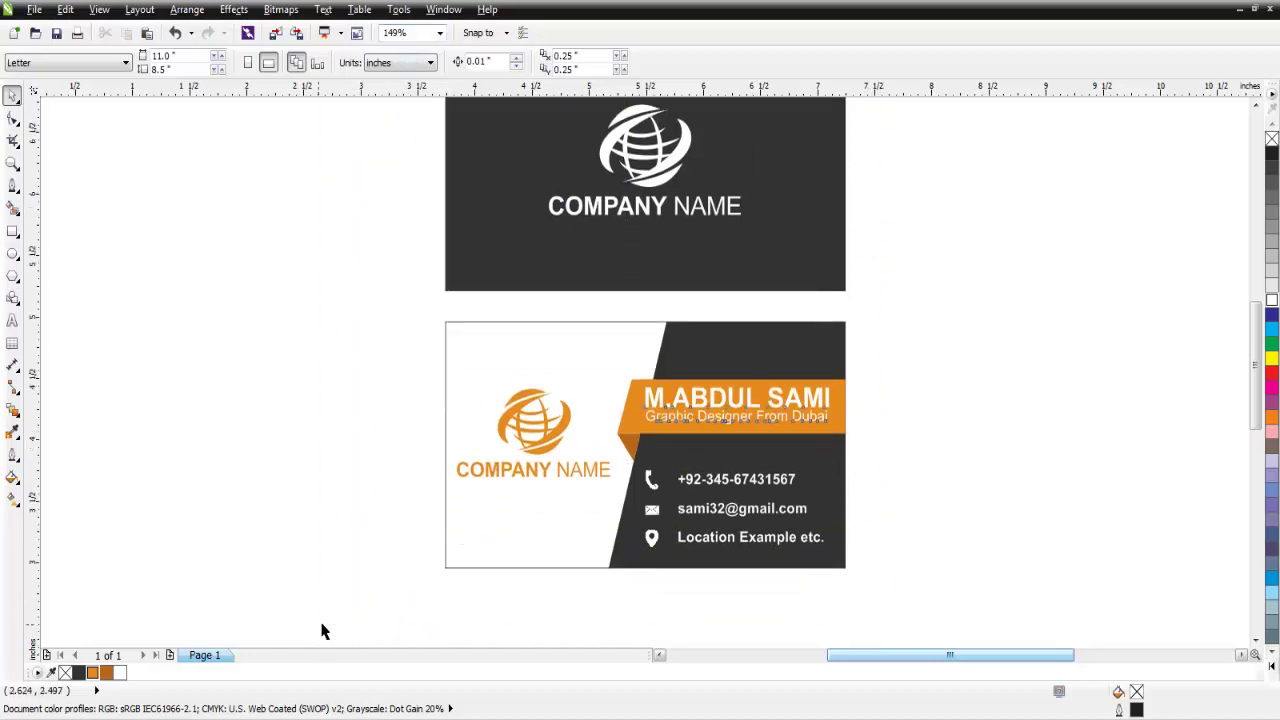
pyautogui.click(440, 33)
pyautogui.click(400, 46)
pyautogui.click(1046, 294)
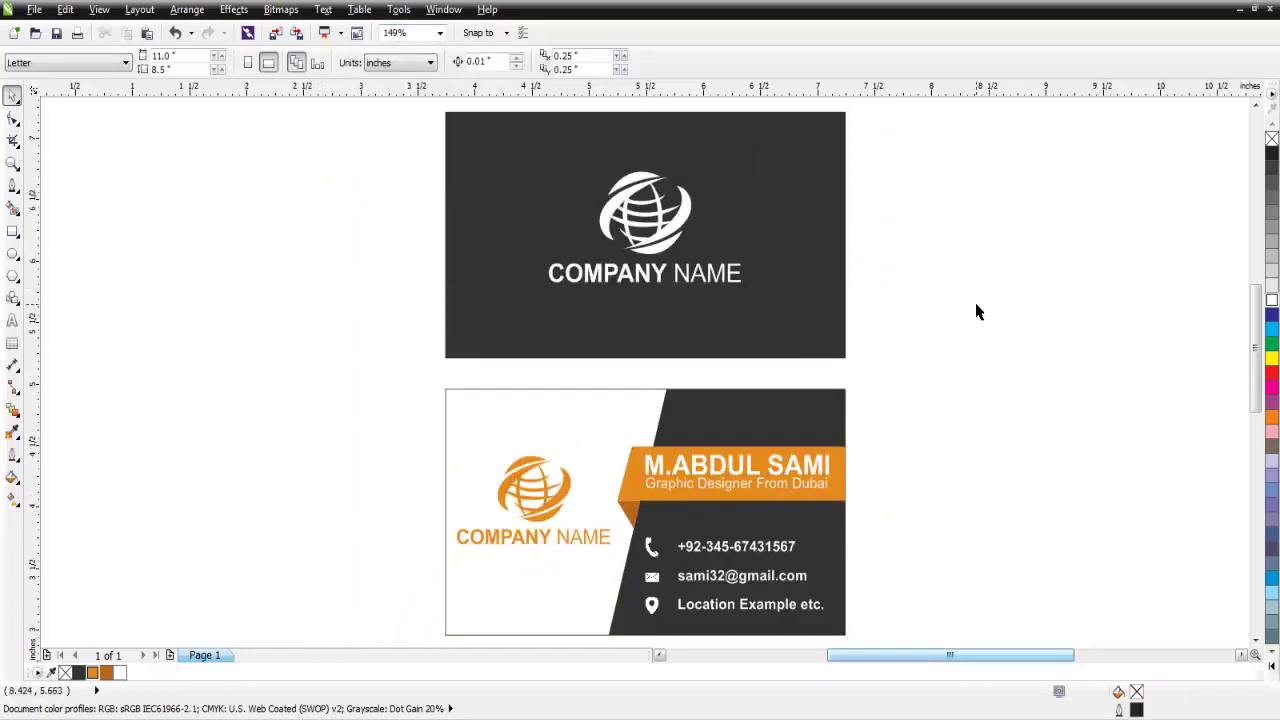